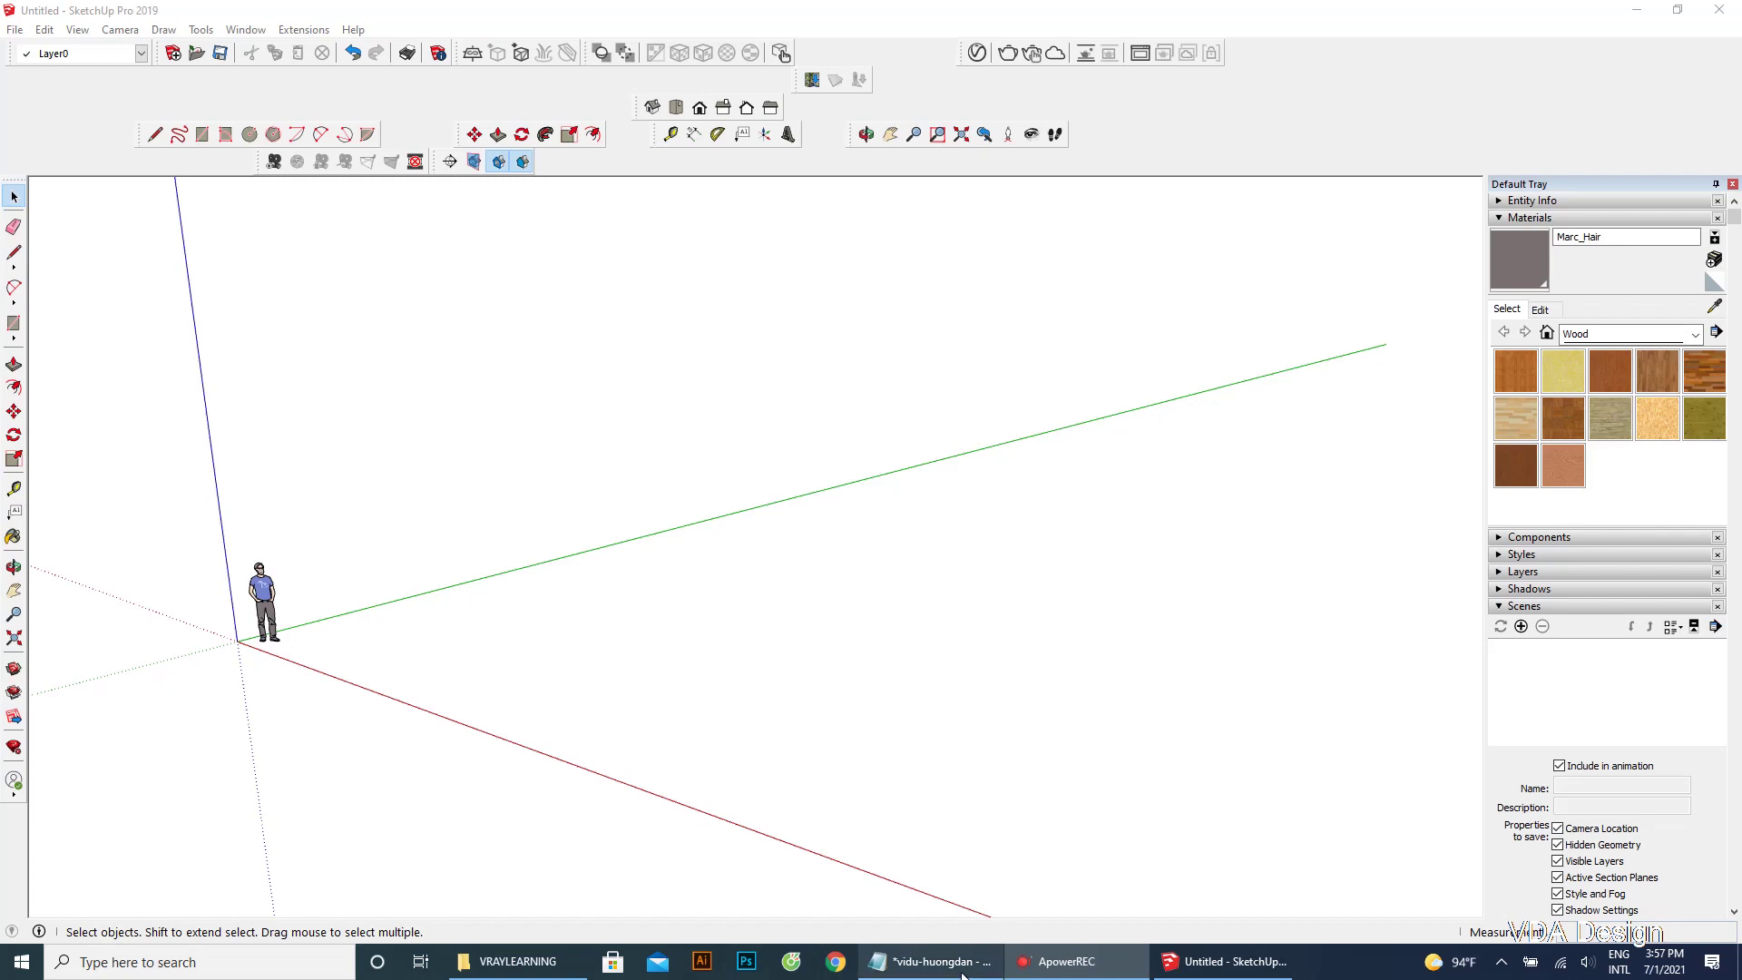
# Step: Read the Notepad notes on the TV screen and creating the V-Ray rectangle light, then return to SketchUp
pyautogui.click(934, 962)
pyautogui.moveTo(1696, 476)
pyautogui.mouseDown()
pyautogui.moveTo(1682, 593)
pyautogui.moveTo(1707, 573)
pyautogui.moveTo(1704, 617)
pyautogui.mouseUp()
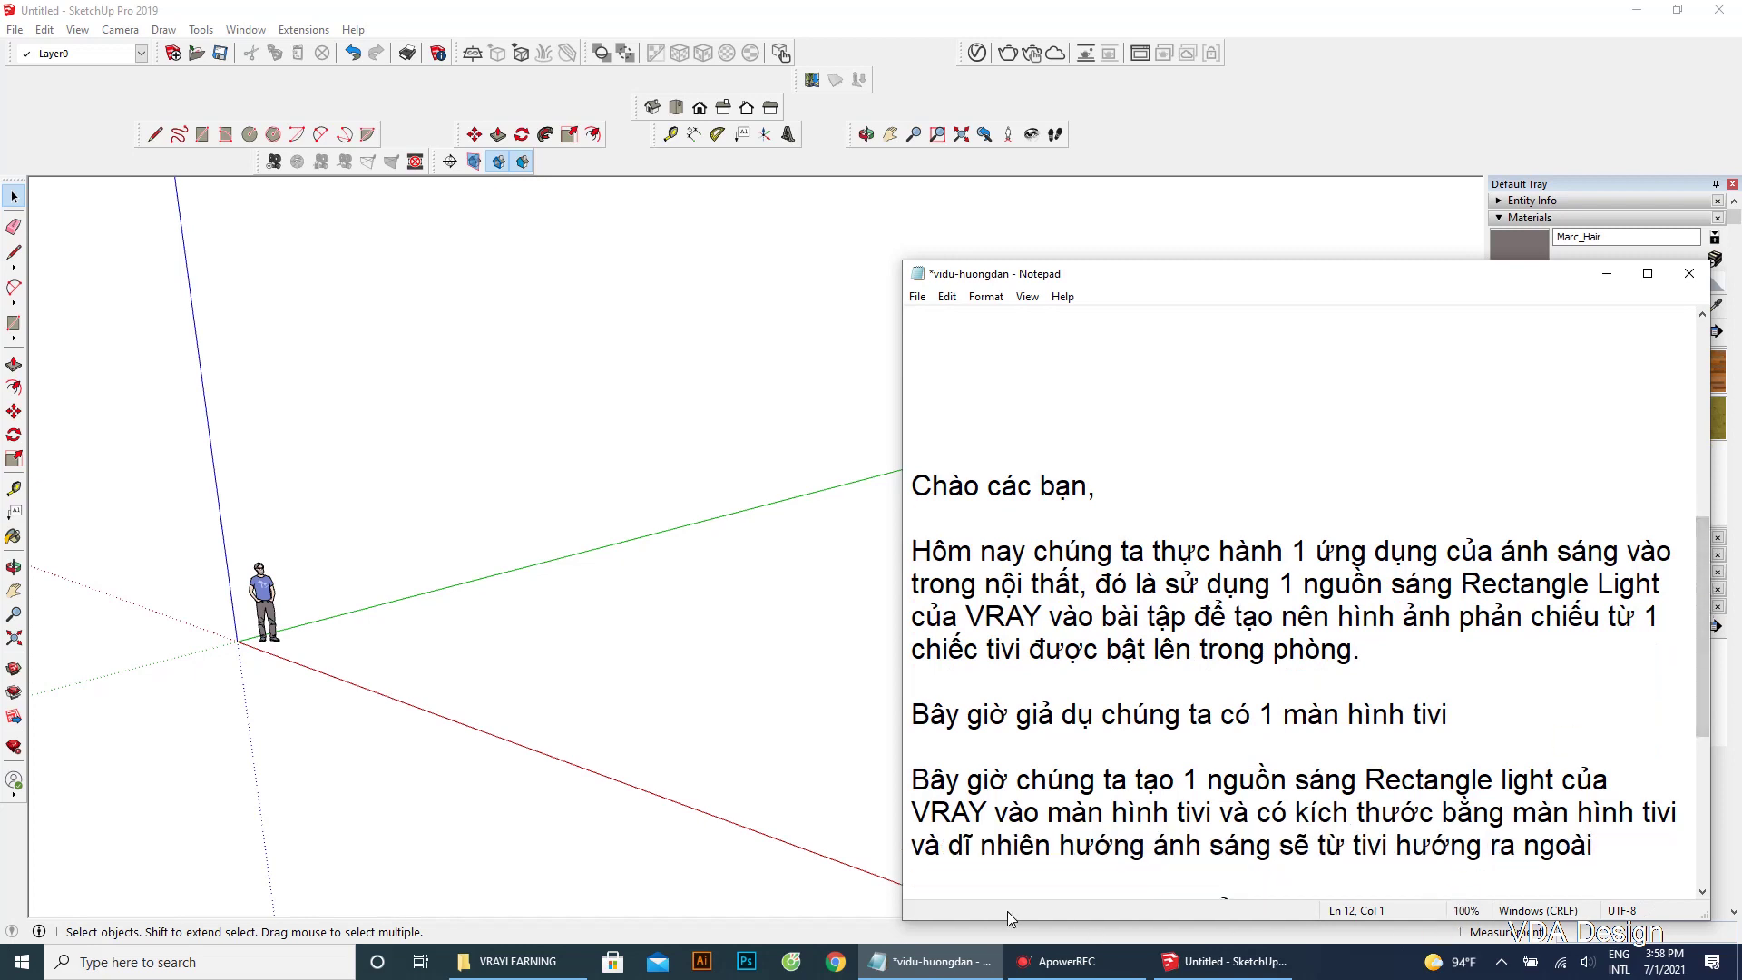
pyautogui.moveTo(923, 726)
pyautogui.mouseDown()
pyautogui.moveTo(1388, 721)
pyautogui.moveTo(1358, 739)
pyautogui.mouseUp()
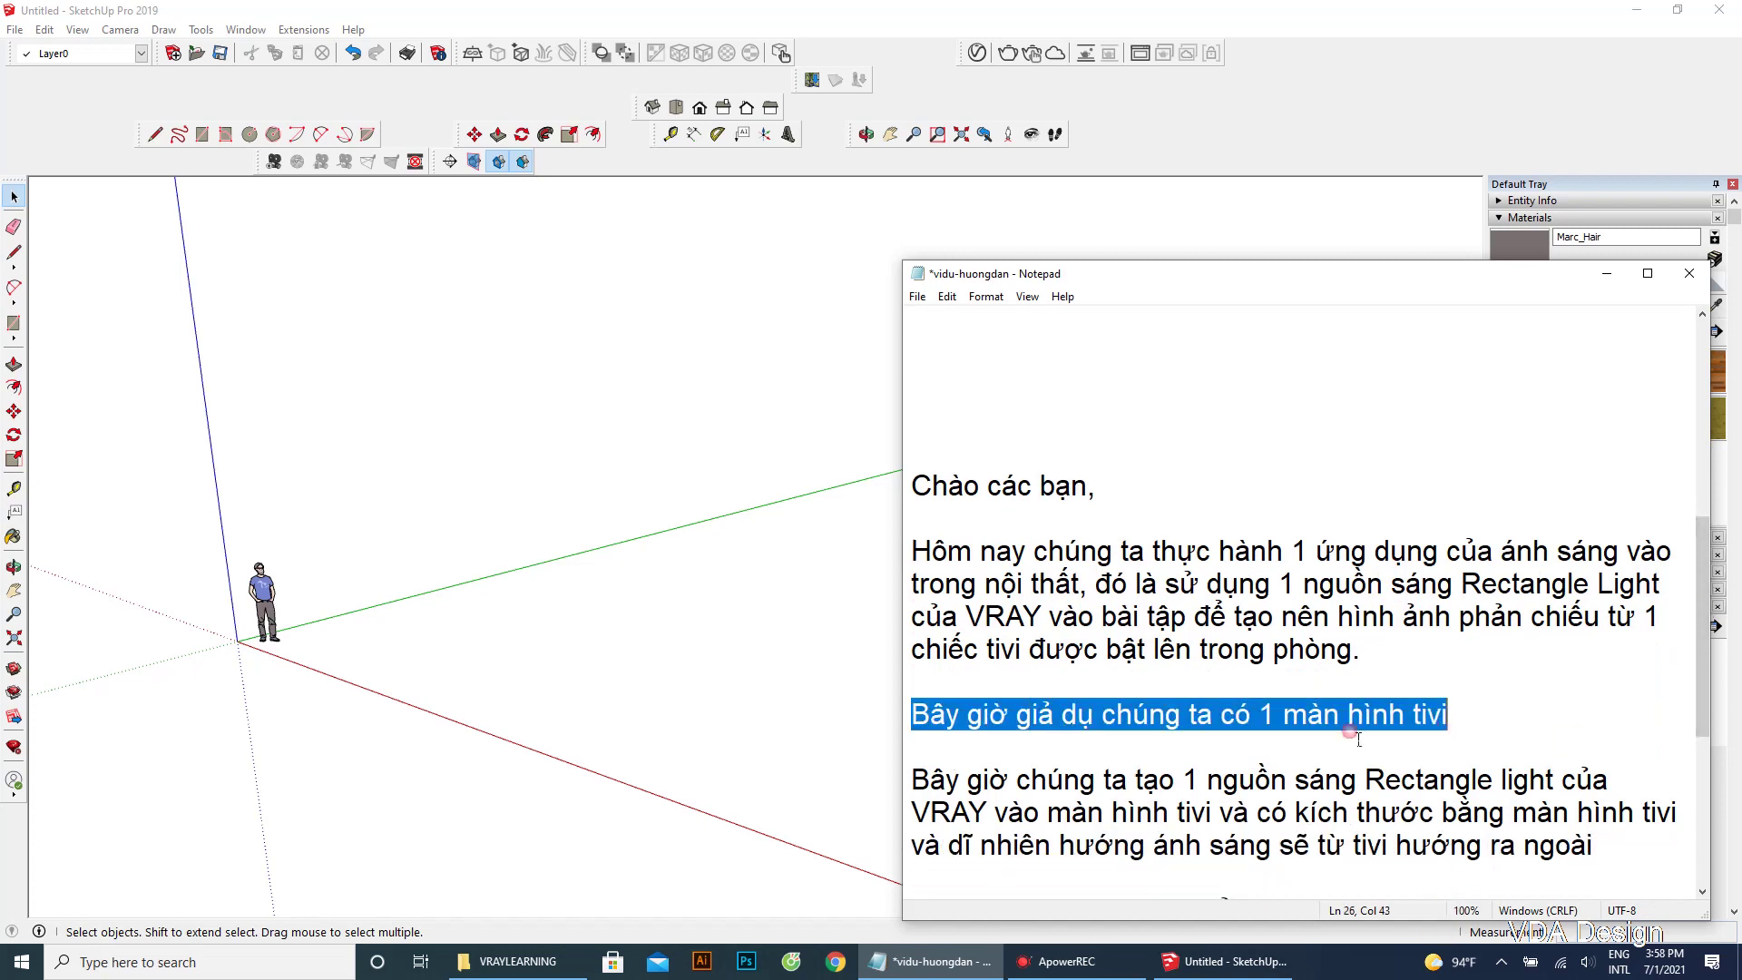
pyautogui.moveTo(911, 780)
pyautogui.mouseDown()
pyautogui.moveTo(1628, 794)
pyautogui.moveTo(1637, 821)
pyautogui.moveTo(1595, 848)
pyautogui.mouseUp()
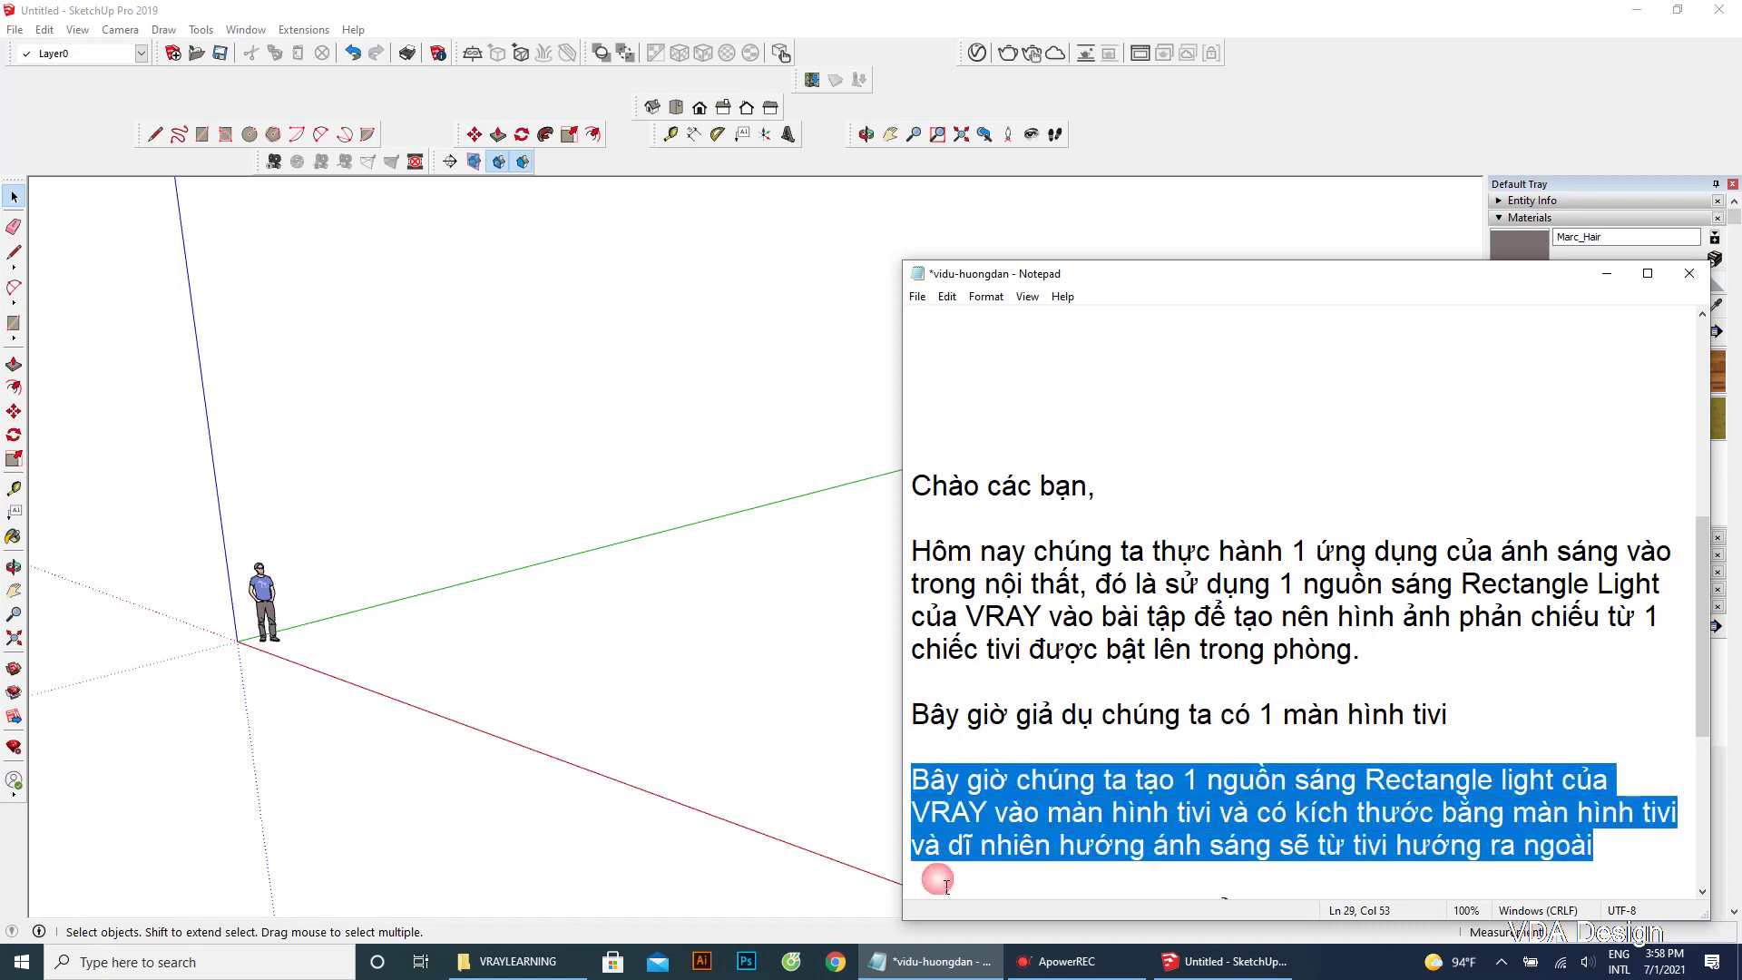
pyautogui.click(472, 573)
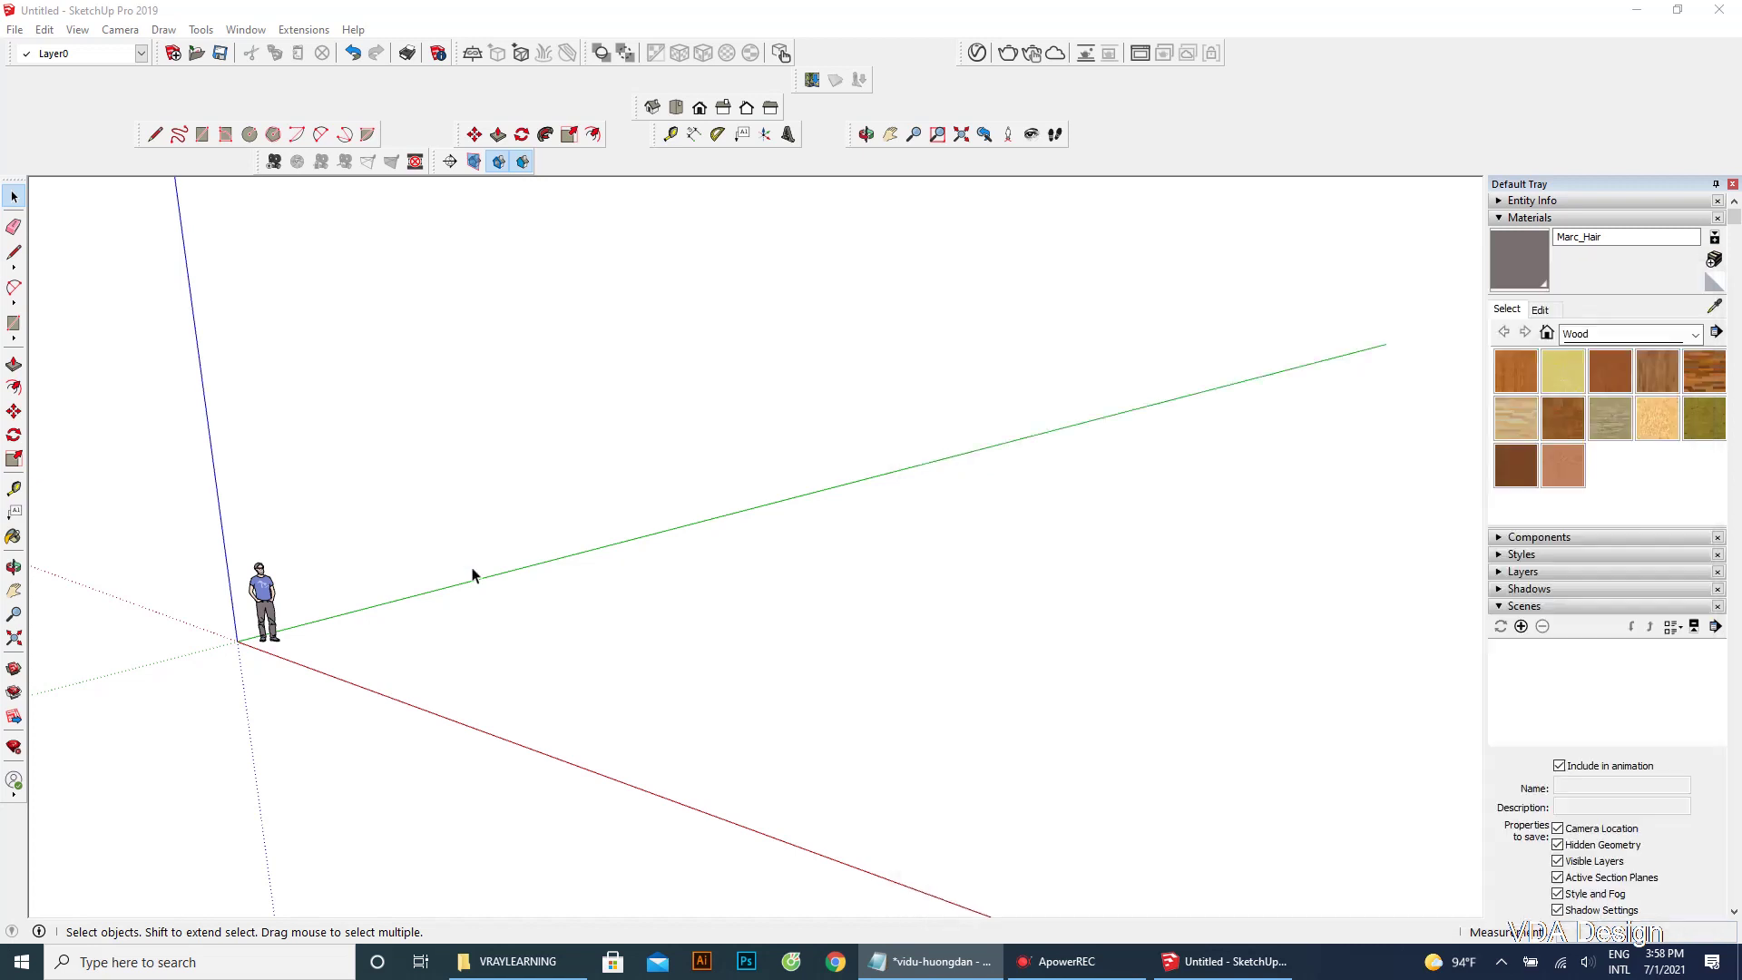
# Step: Draw a floor rectangle and an upright back-wall rectangle along its back edge
pyautogui.click(14, 323)
pyautogui.click(483, 642)
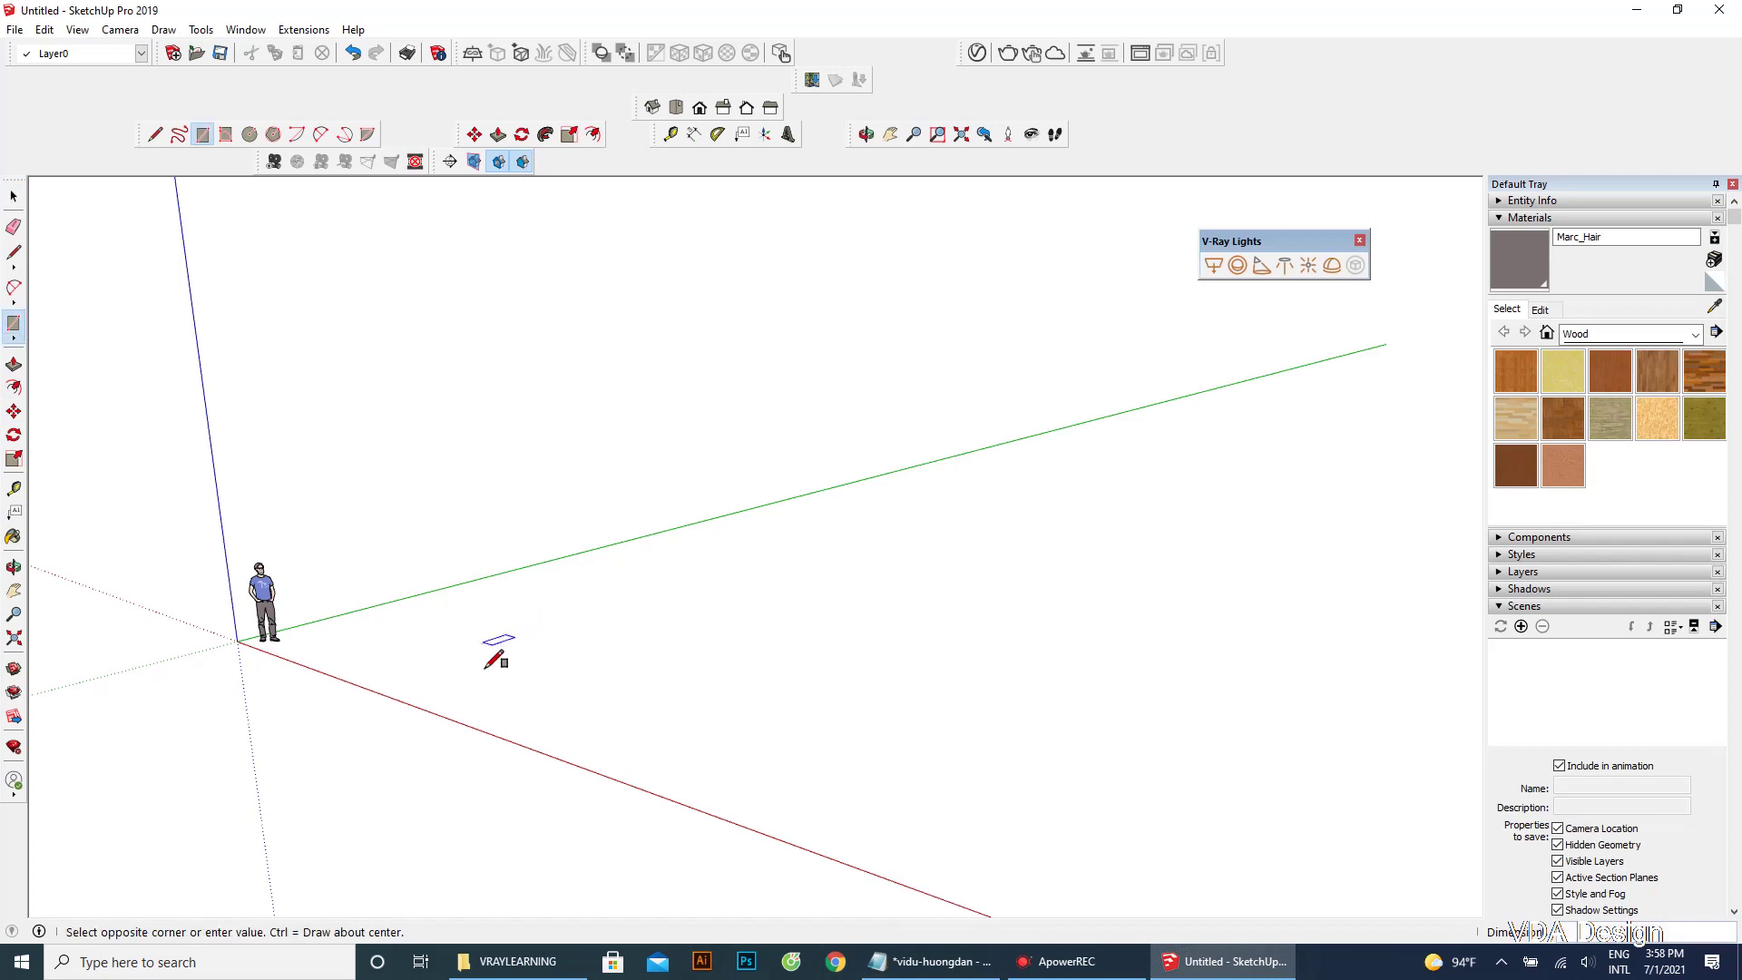
pyautogui.click(1277, 646)
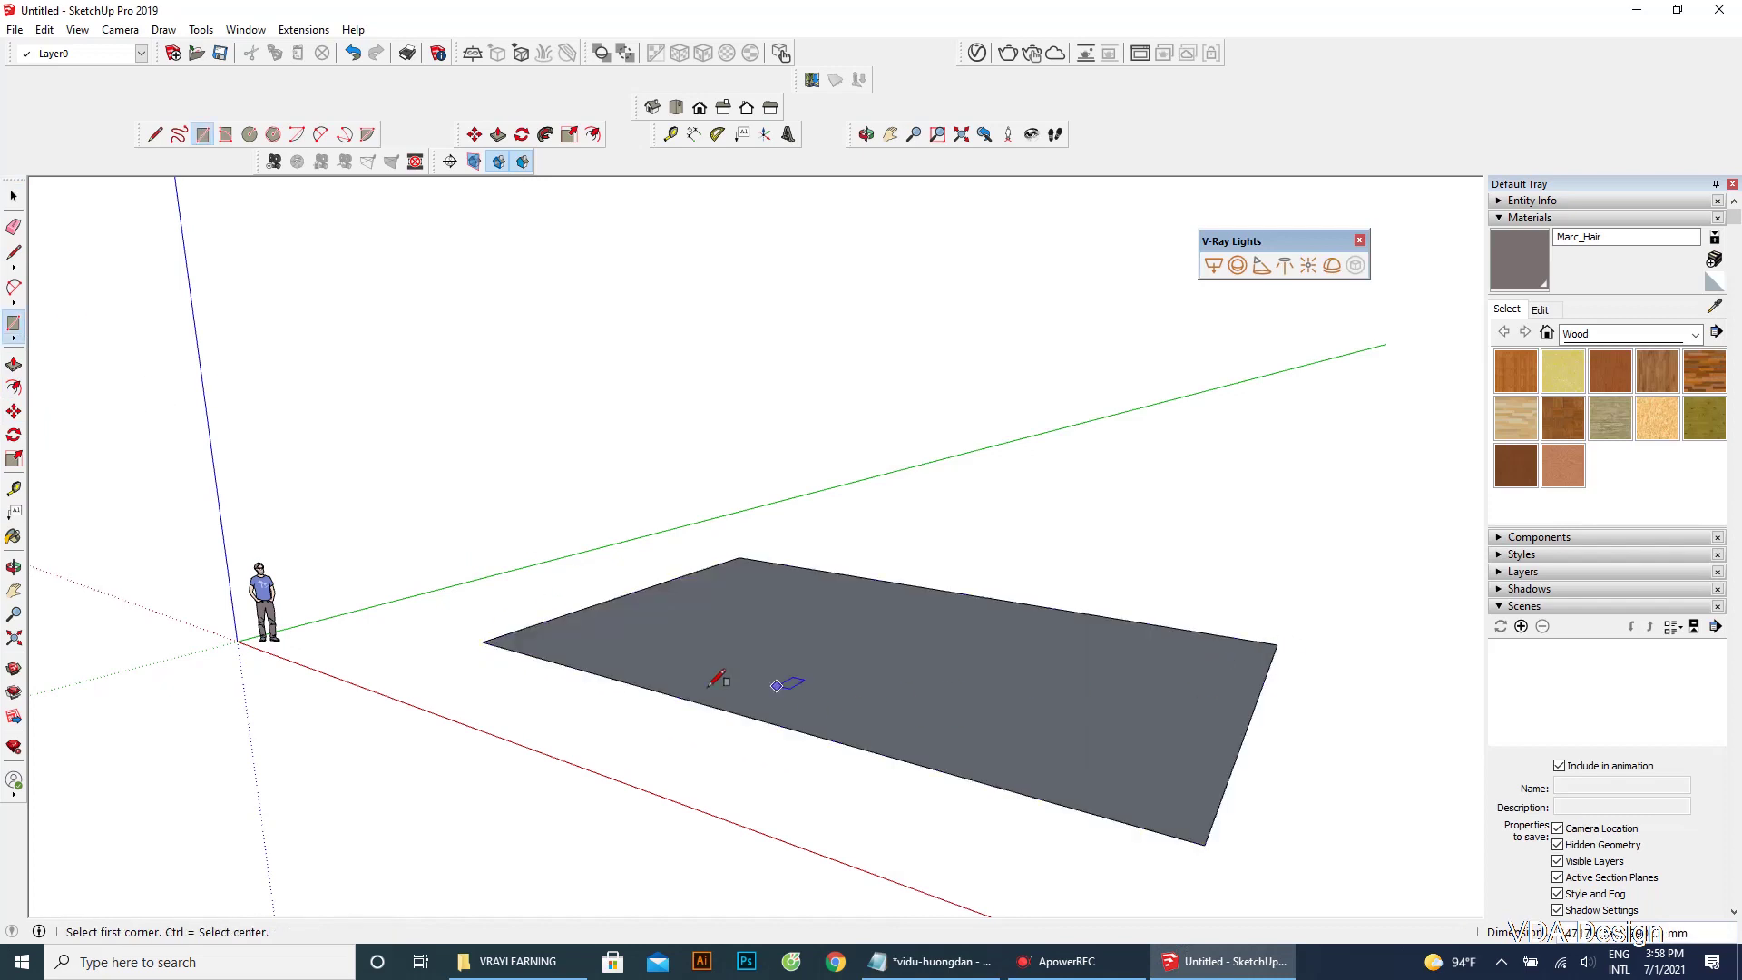
pyautogui.click(739, 556)
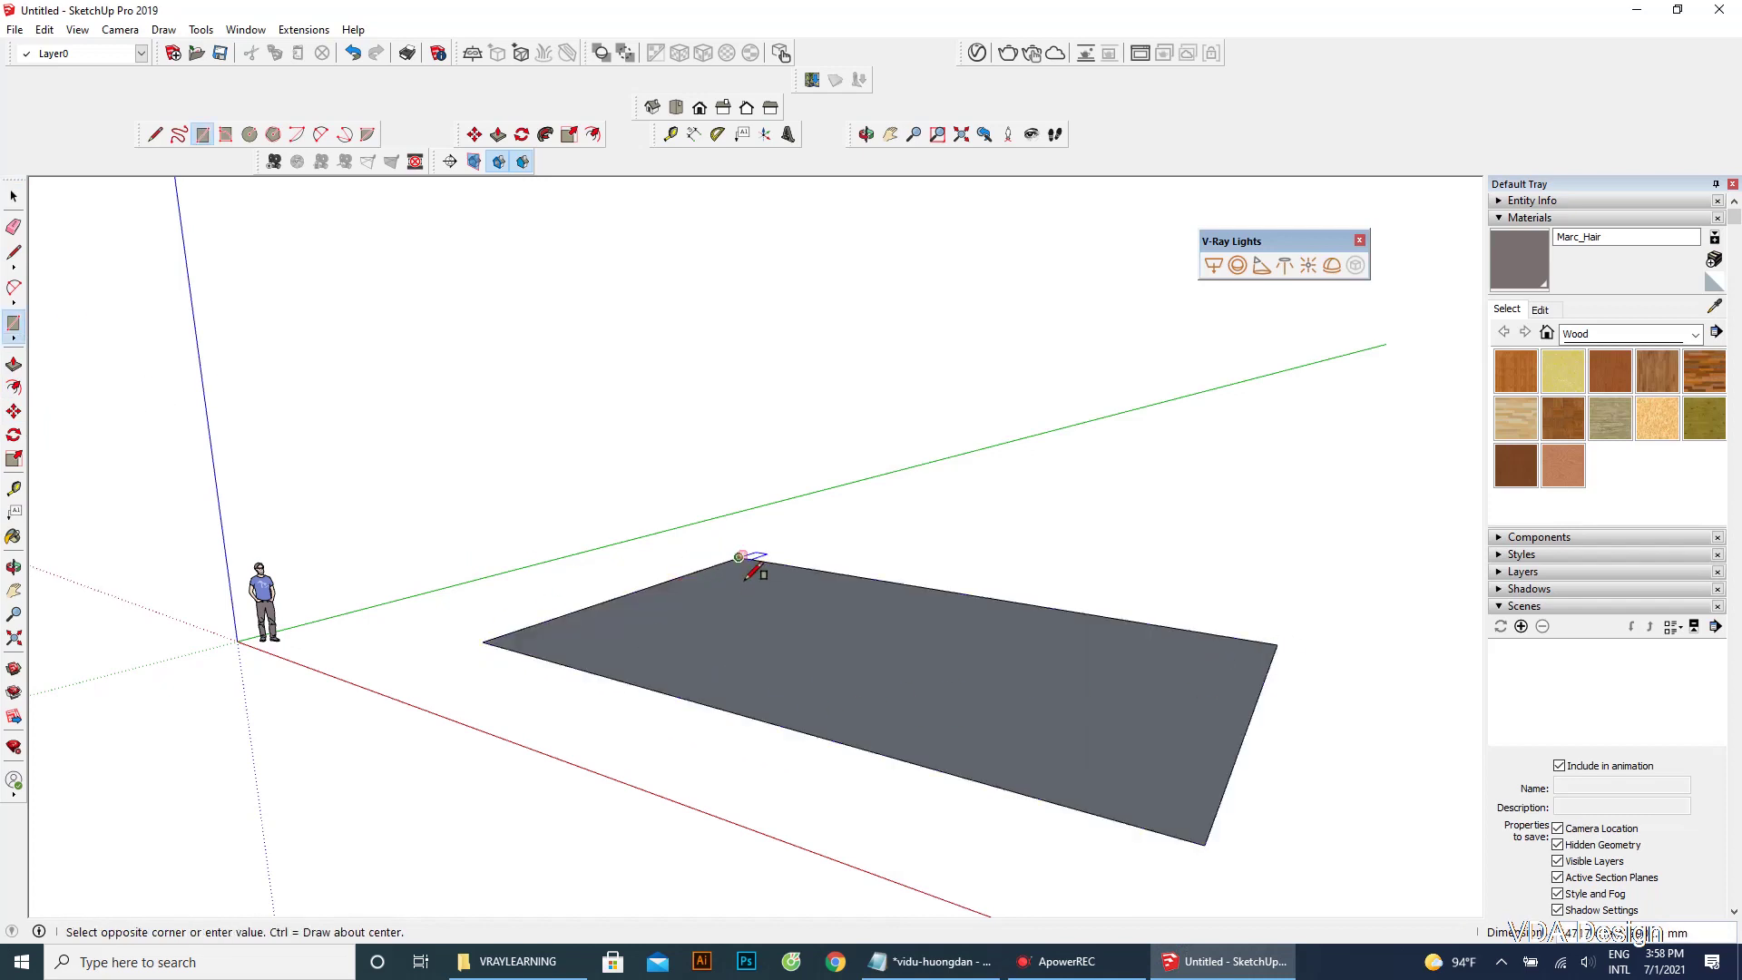
pyautogui.press('Escape')
pyautogui.click(1276, 644)
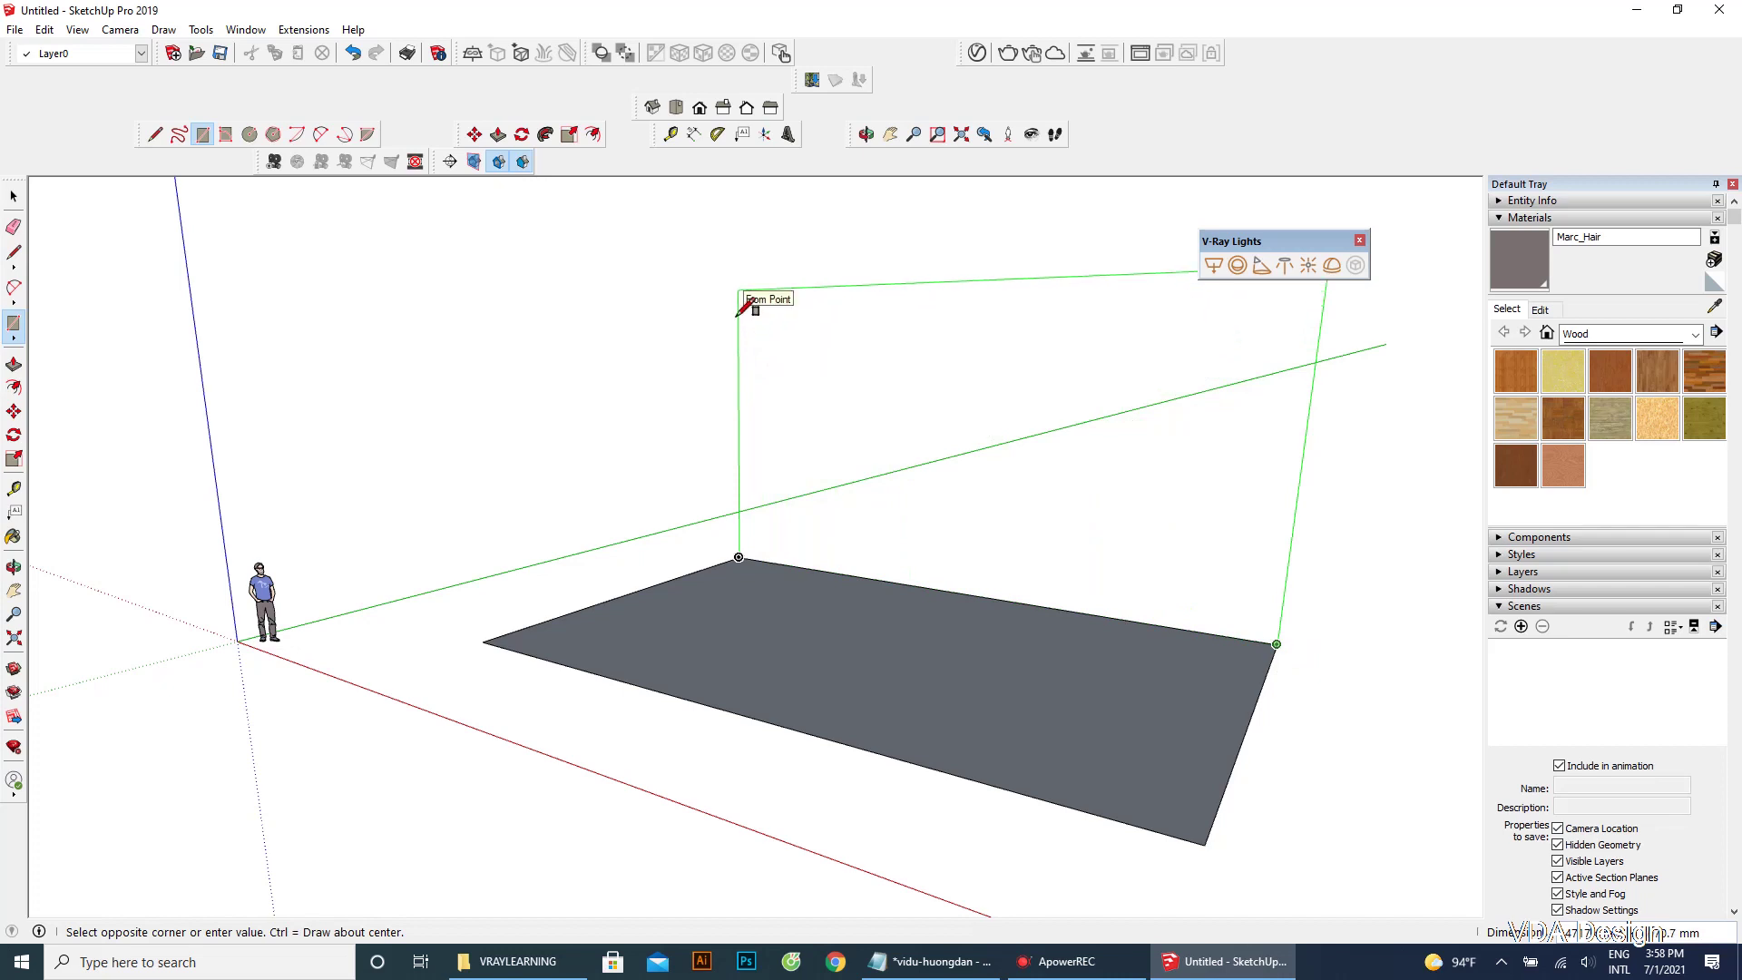
pyautogui.click(735, 290)
# Step: Select the floor and wall together and make them into one group
pyautogui.click(13, 196)
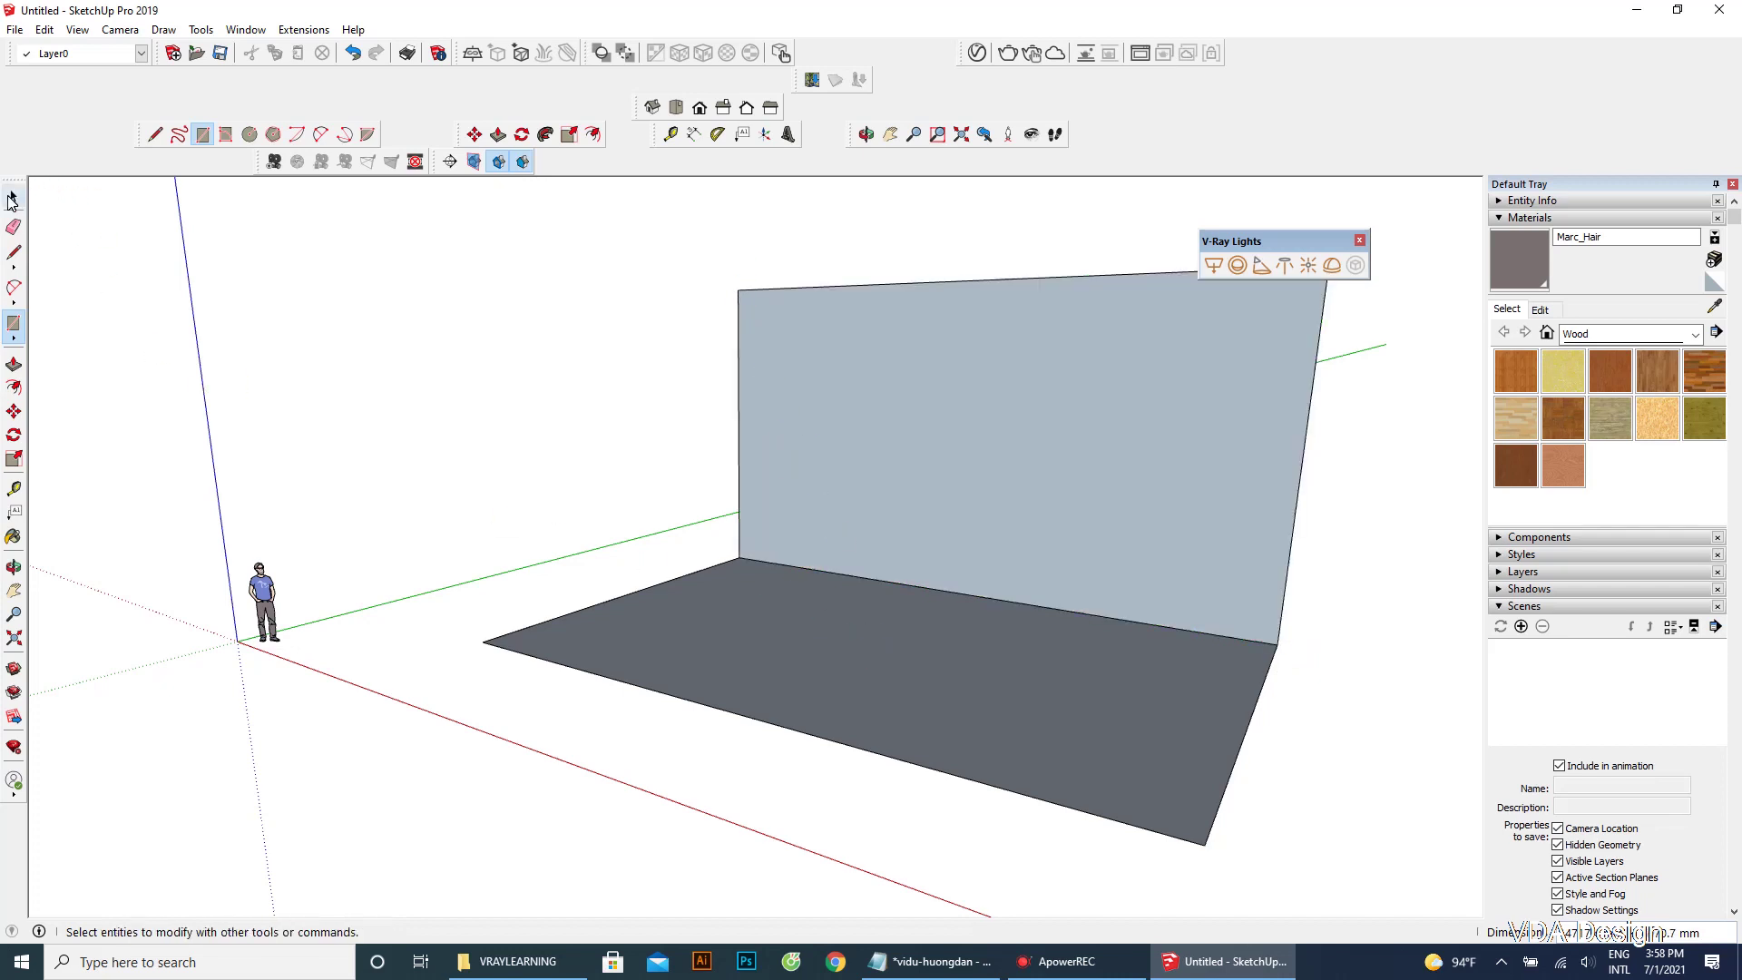
pyautogui.tripleClick(803, 586)
pyautogui.rightClick(803, 584)
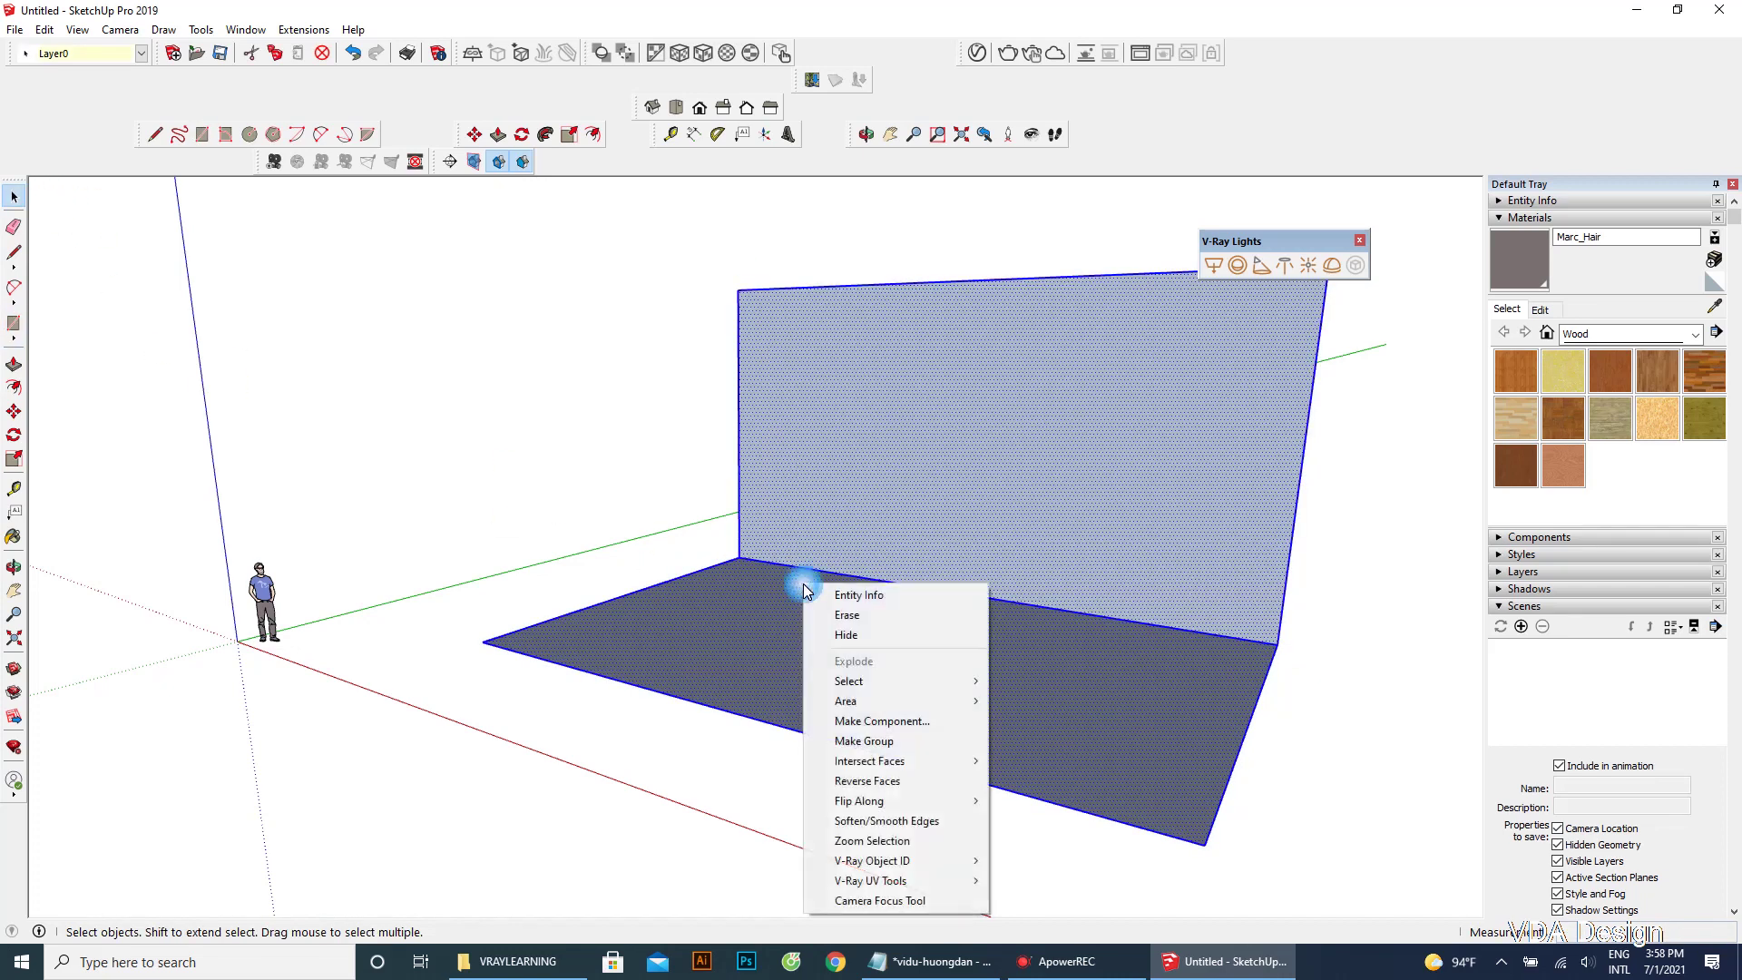
pyautogui.click(868, 742)
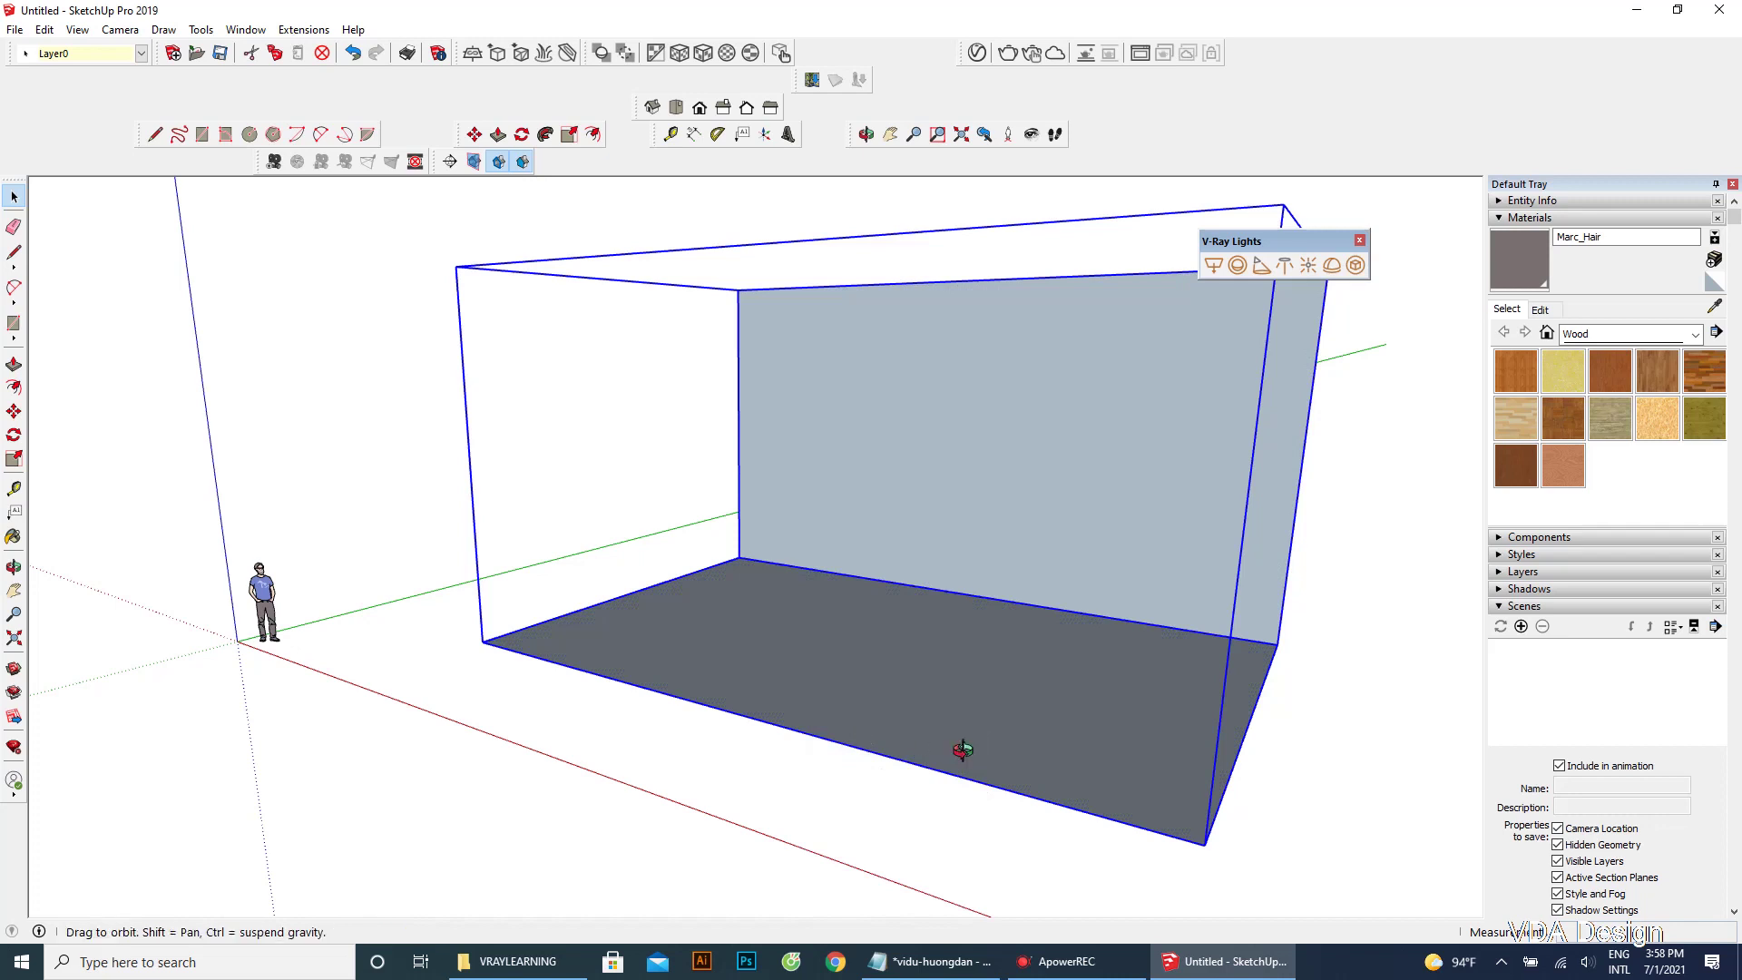
# Step: Inside the room group, draw the TV-screen rectangle on the back wall
pyautogui.moveTo(960, 746); pyautogui.dragTo(578, 698, button='middle')
pyautogui.scroll(-3, 799, 758)
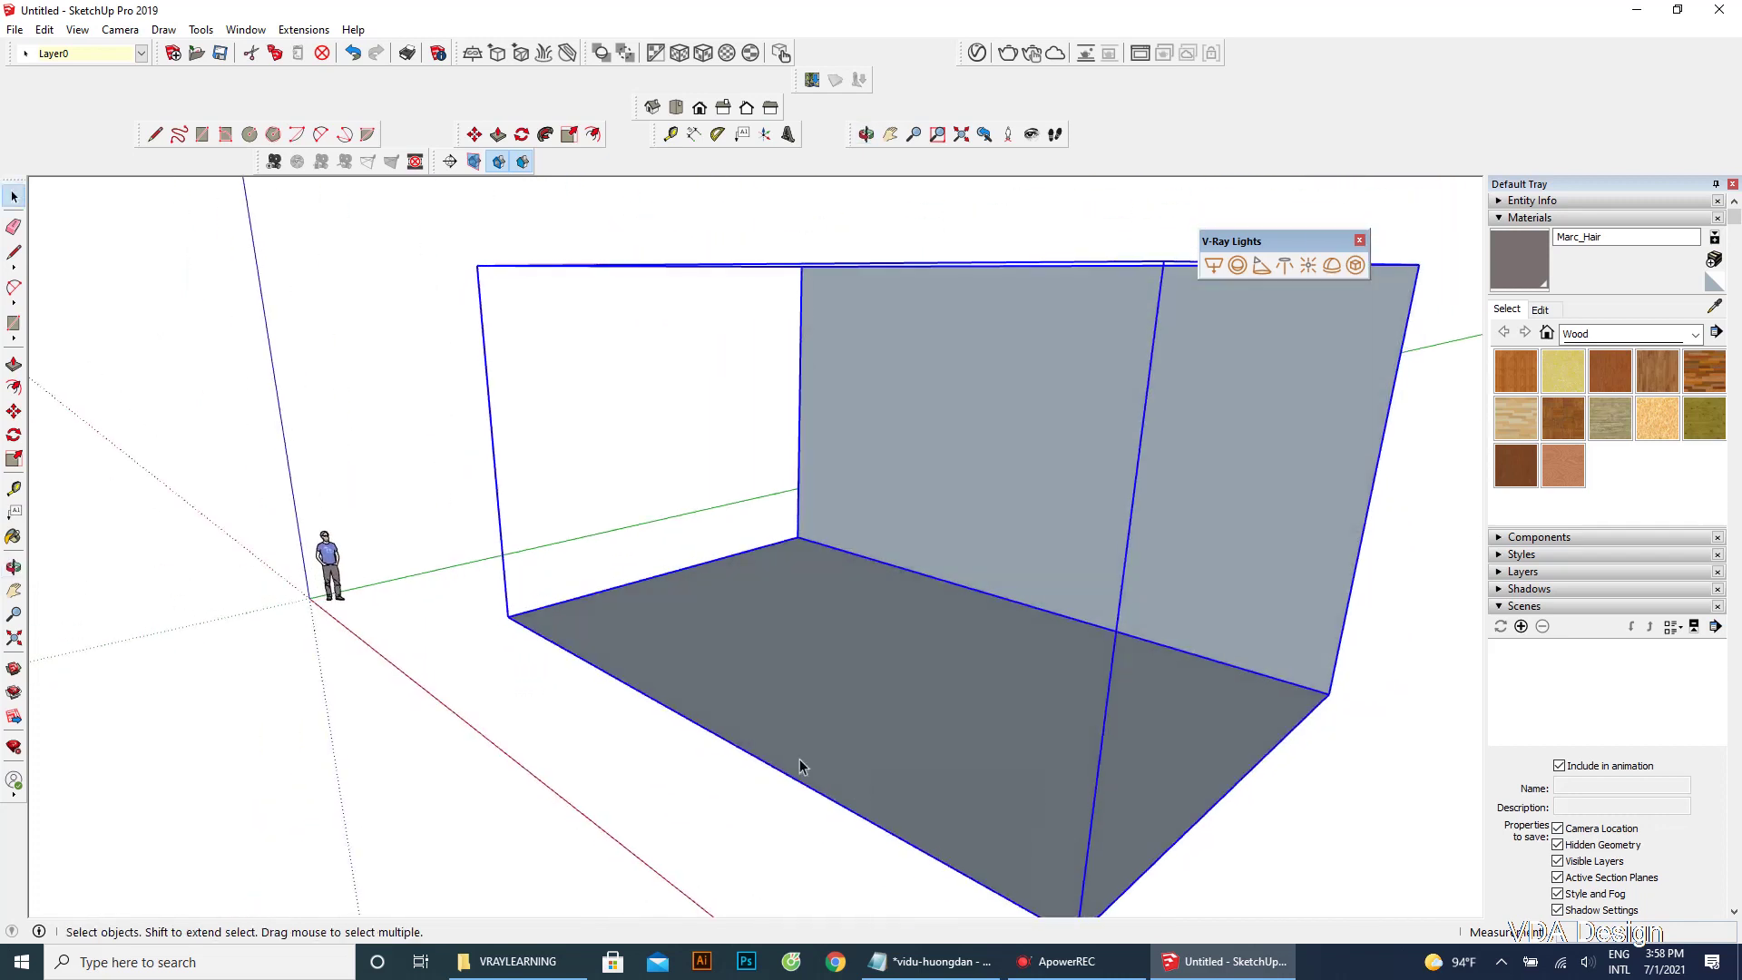
pyautogui.scroll(-2, 809, 679)
pyautogui.press('space')
pyautogui.doubleClick(927, 570)
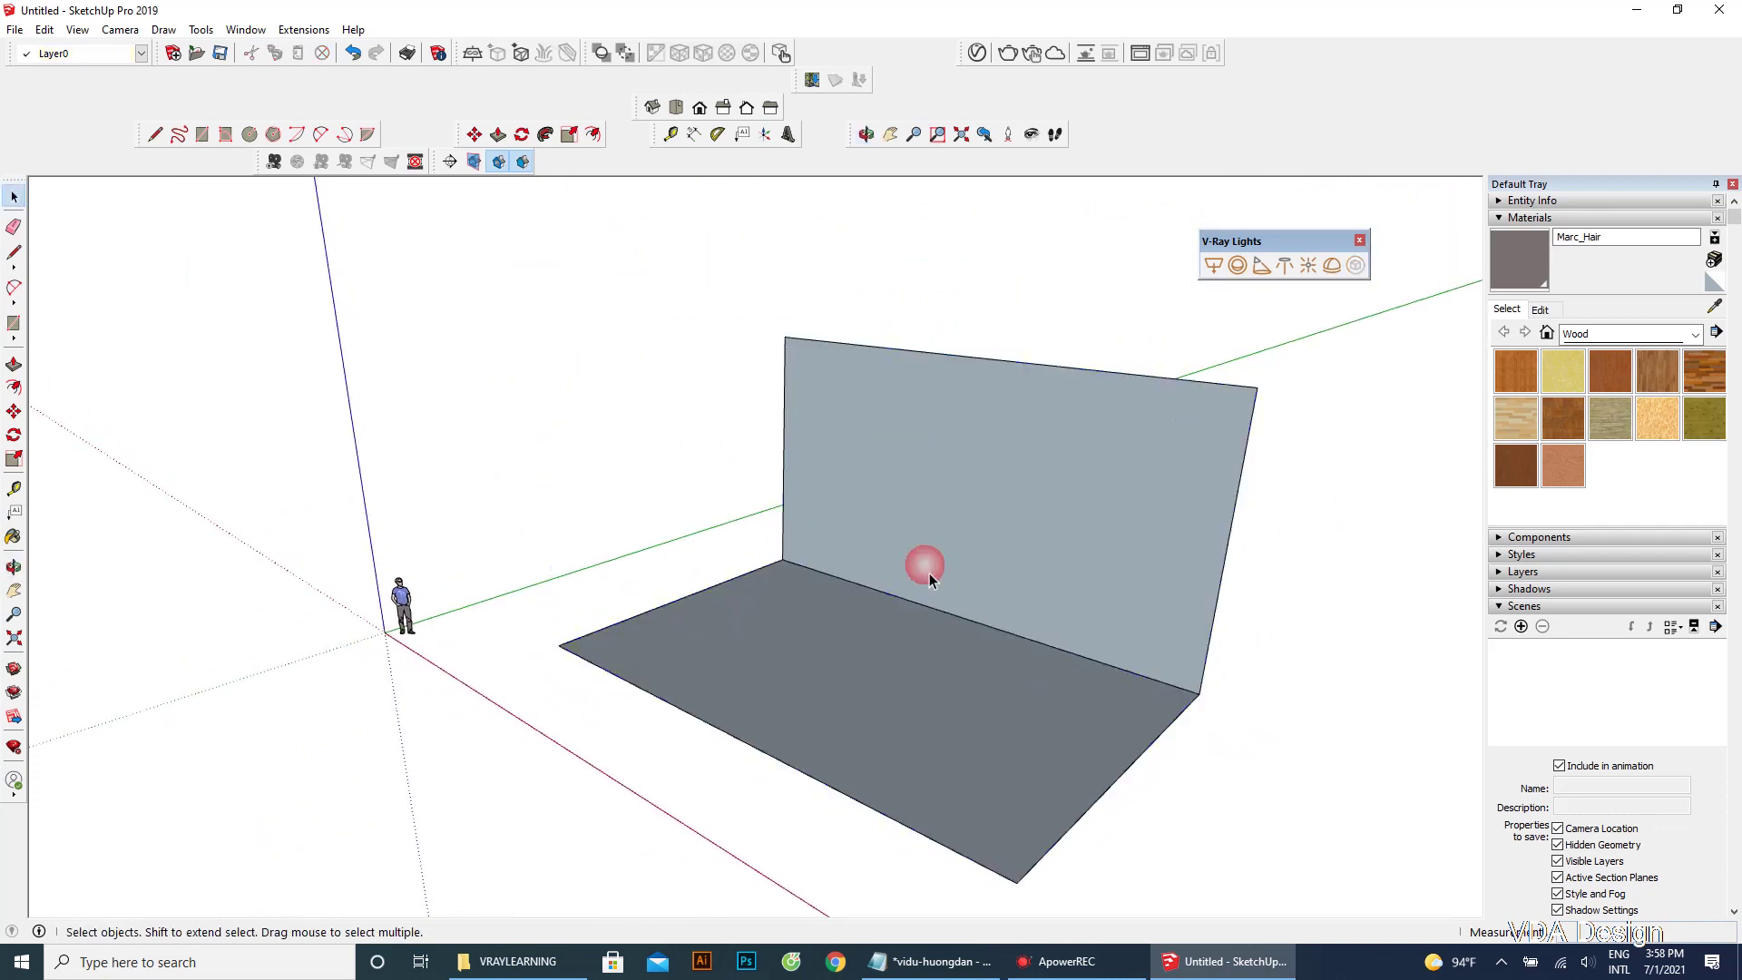
pyautogui.click(14, 322)
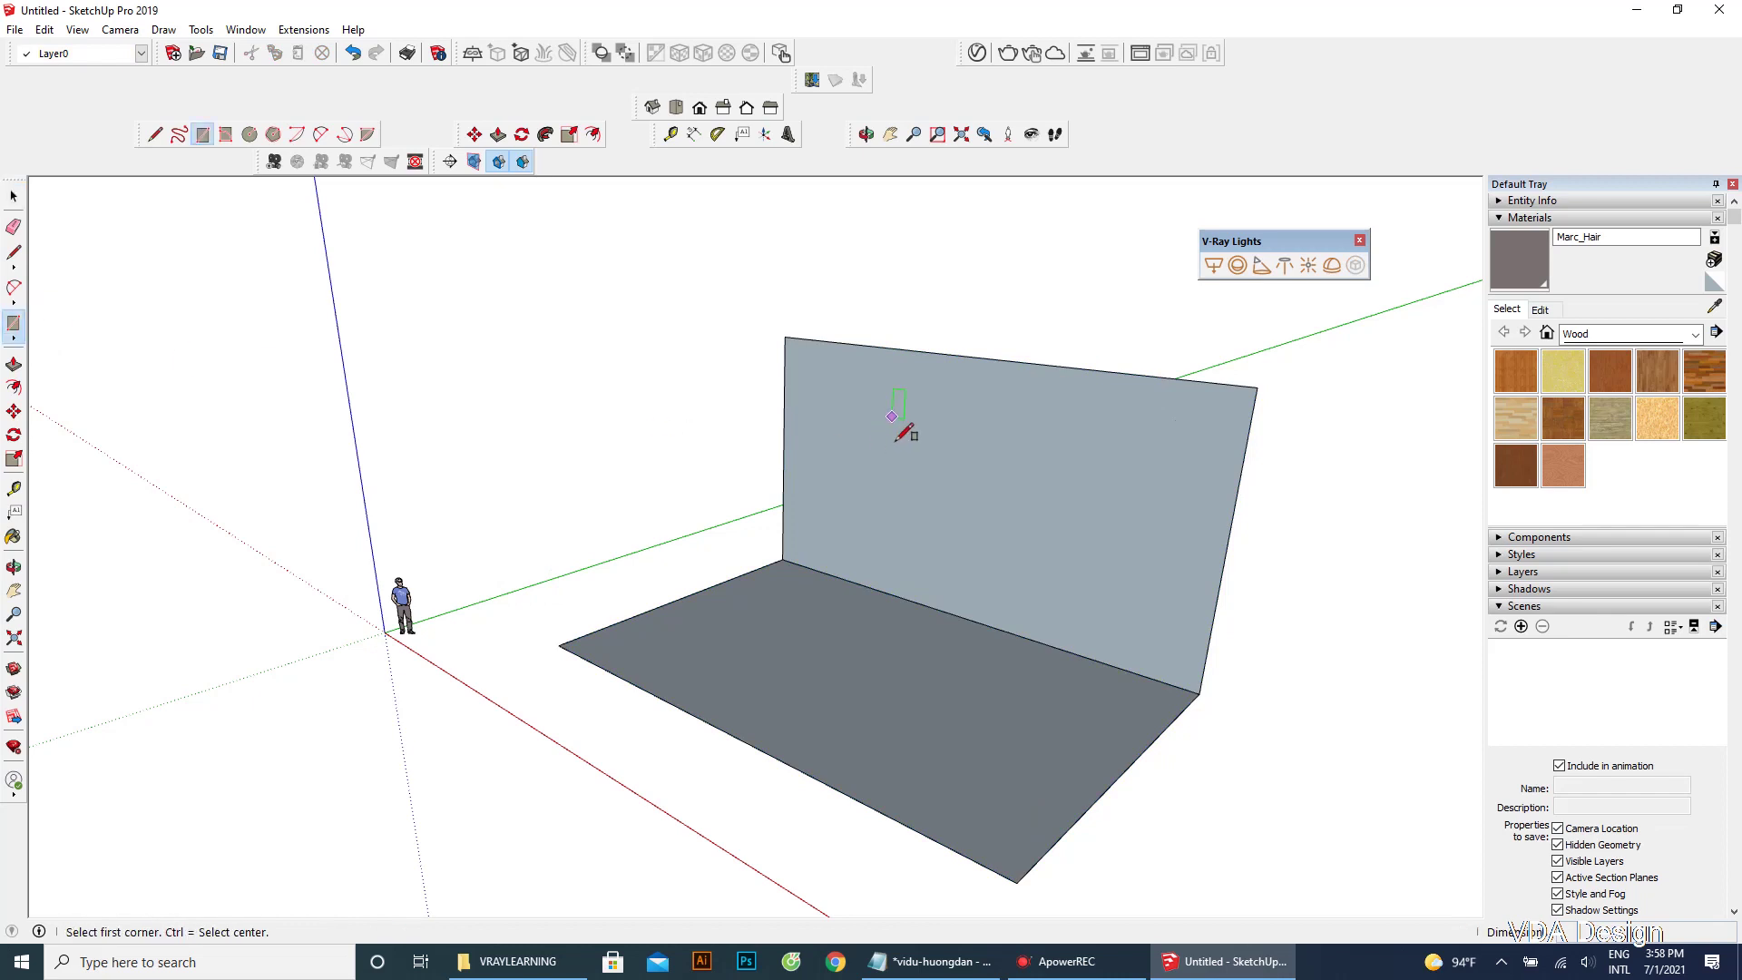
pyautogui.click(893, 415)
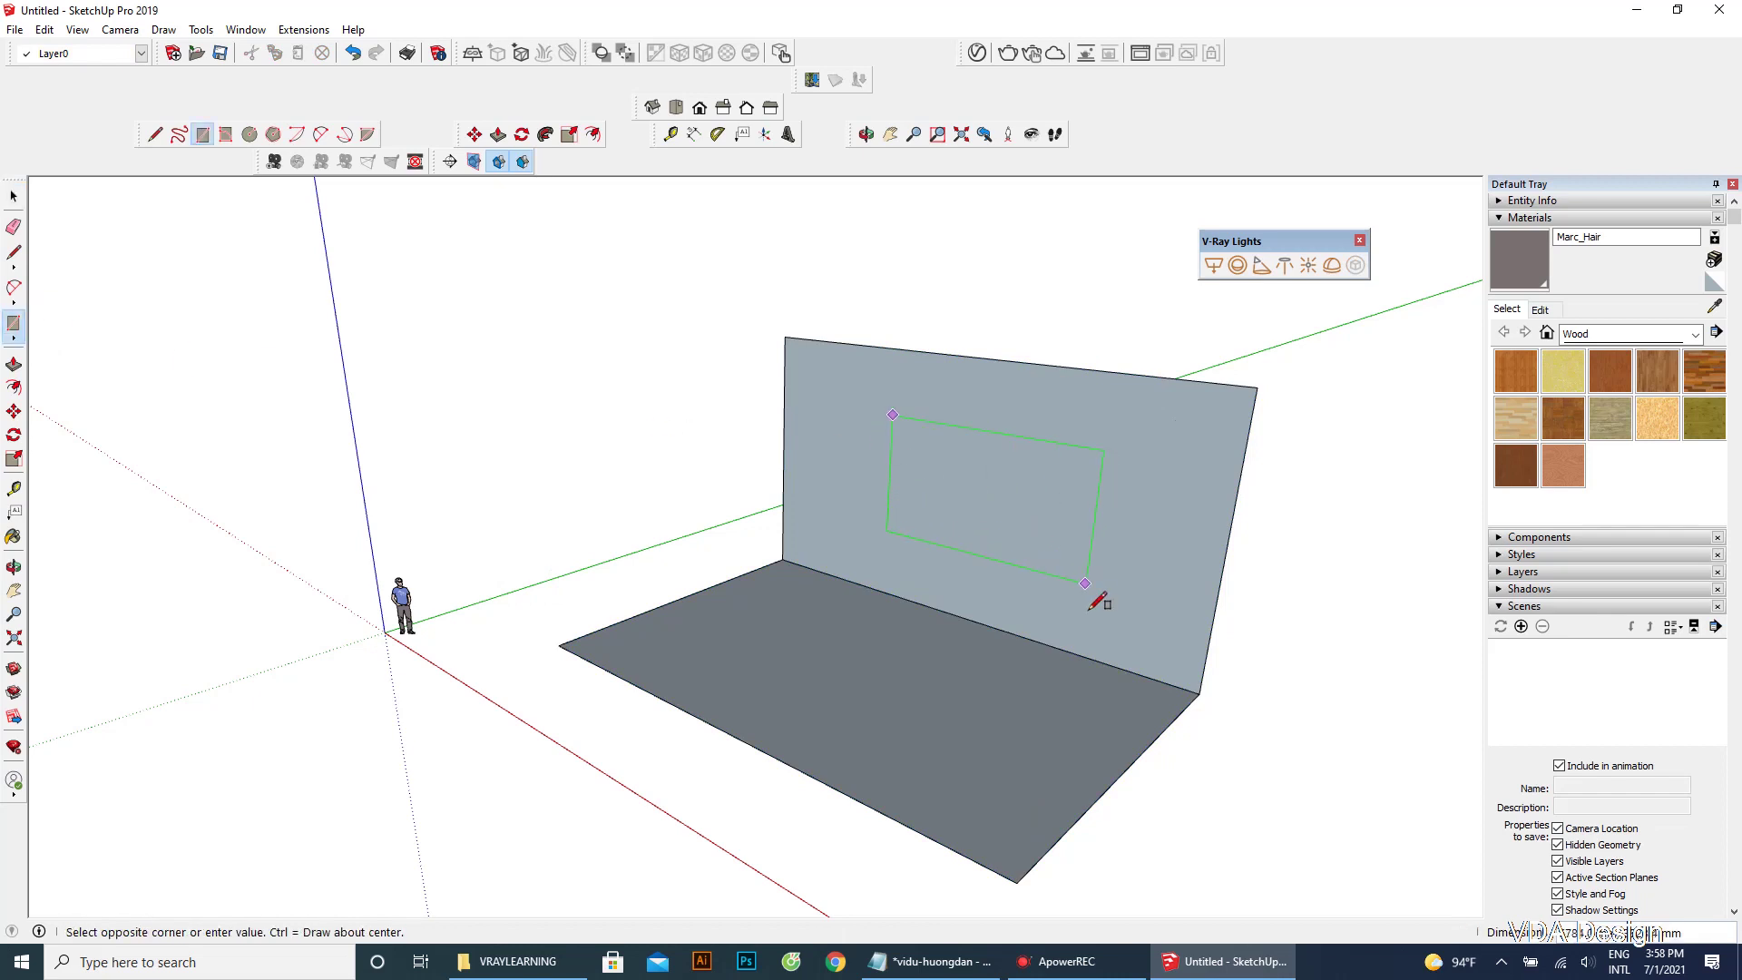
pyautogui.click(1087, 583)
# Step: Make the screen rectangle its own group and open it for editing
pyautogui.press('space')
pyautogui.click(960, 449)
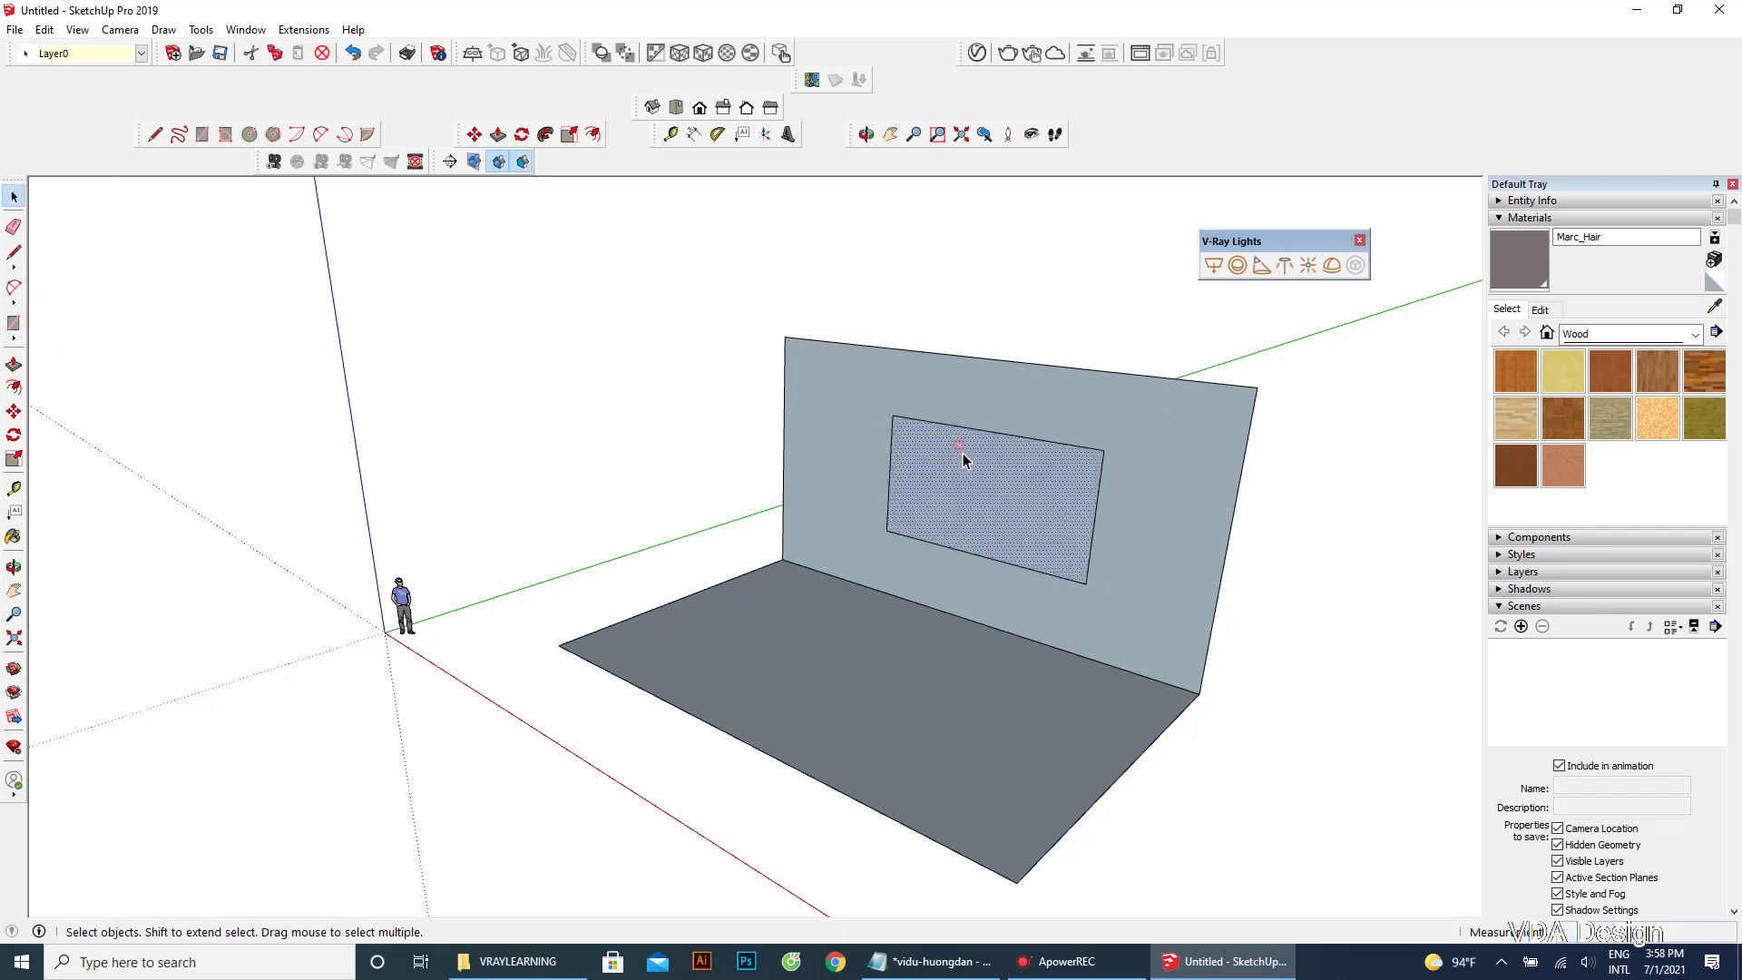
pyautogui.rightClick(960, 446)
pyautogui.click(1021, 603)
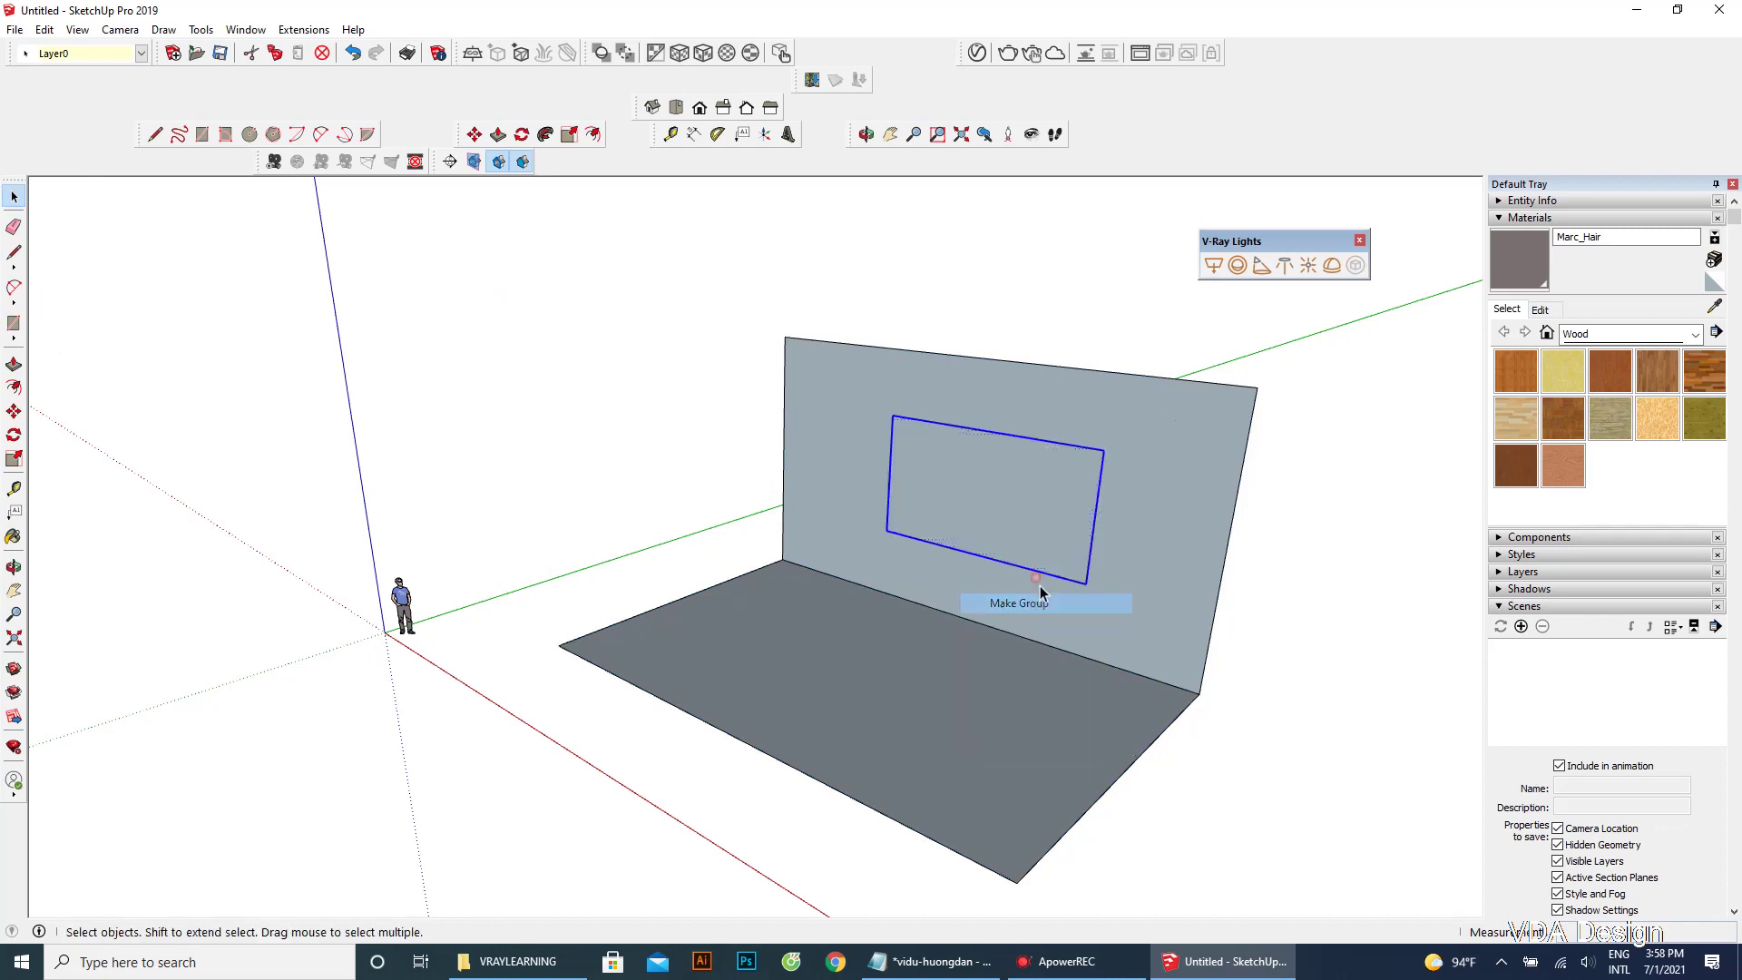
pyautogui.doubleClick(1050, 497)
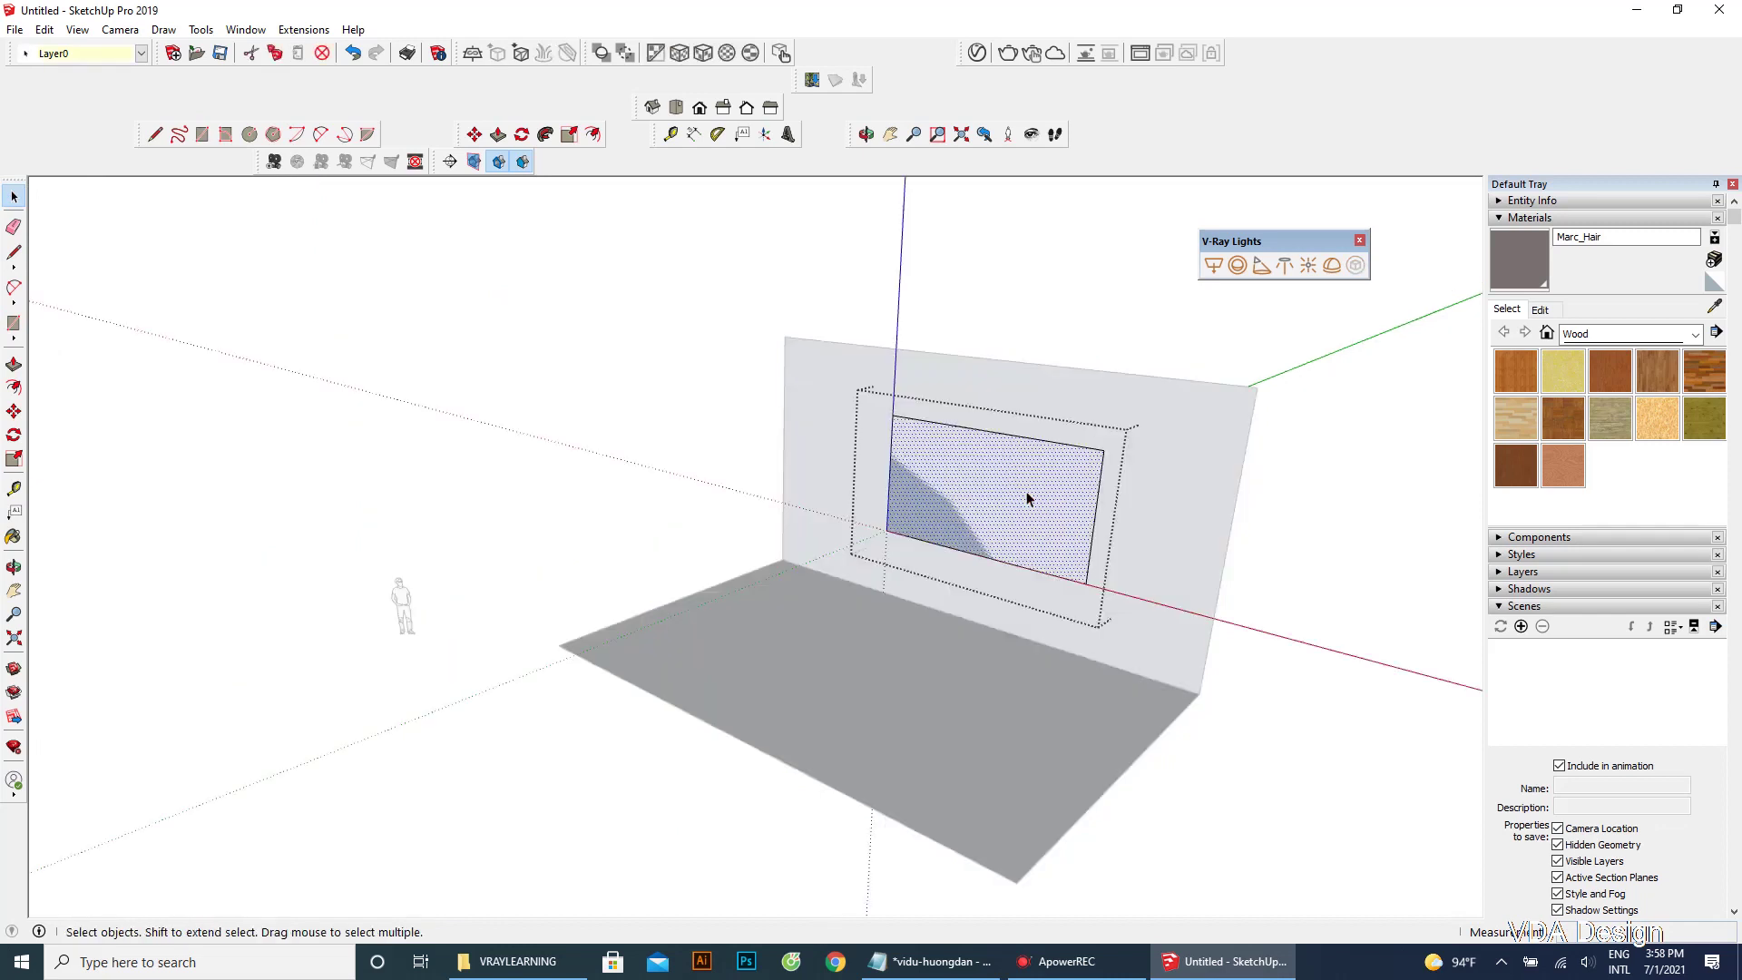
# Step: Push/Pull the screen face out into a thin TV slab
pyautogui.press('p')
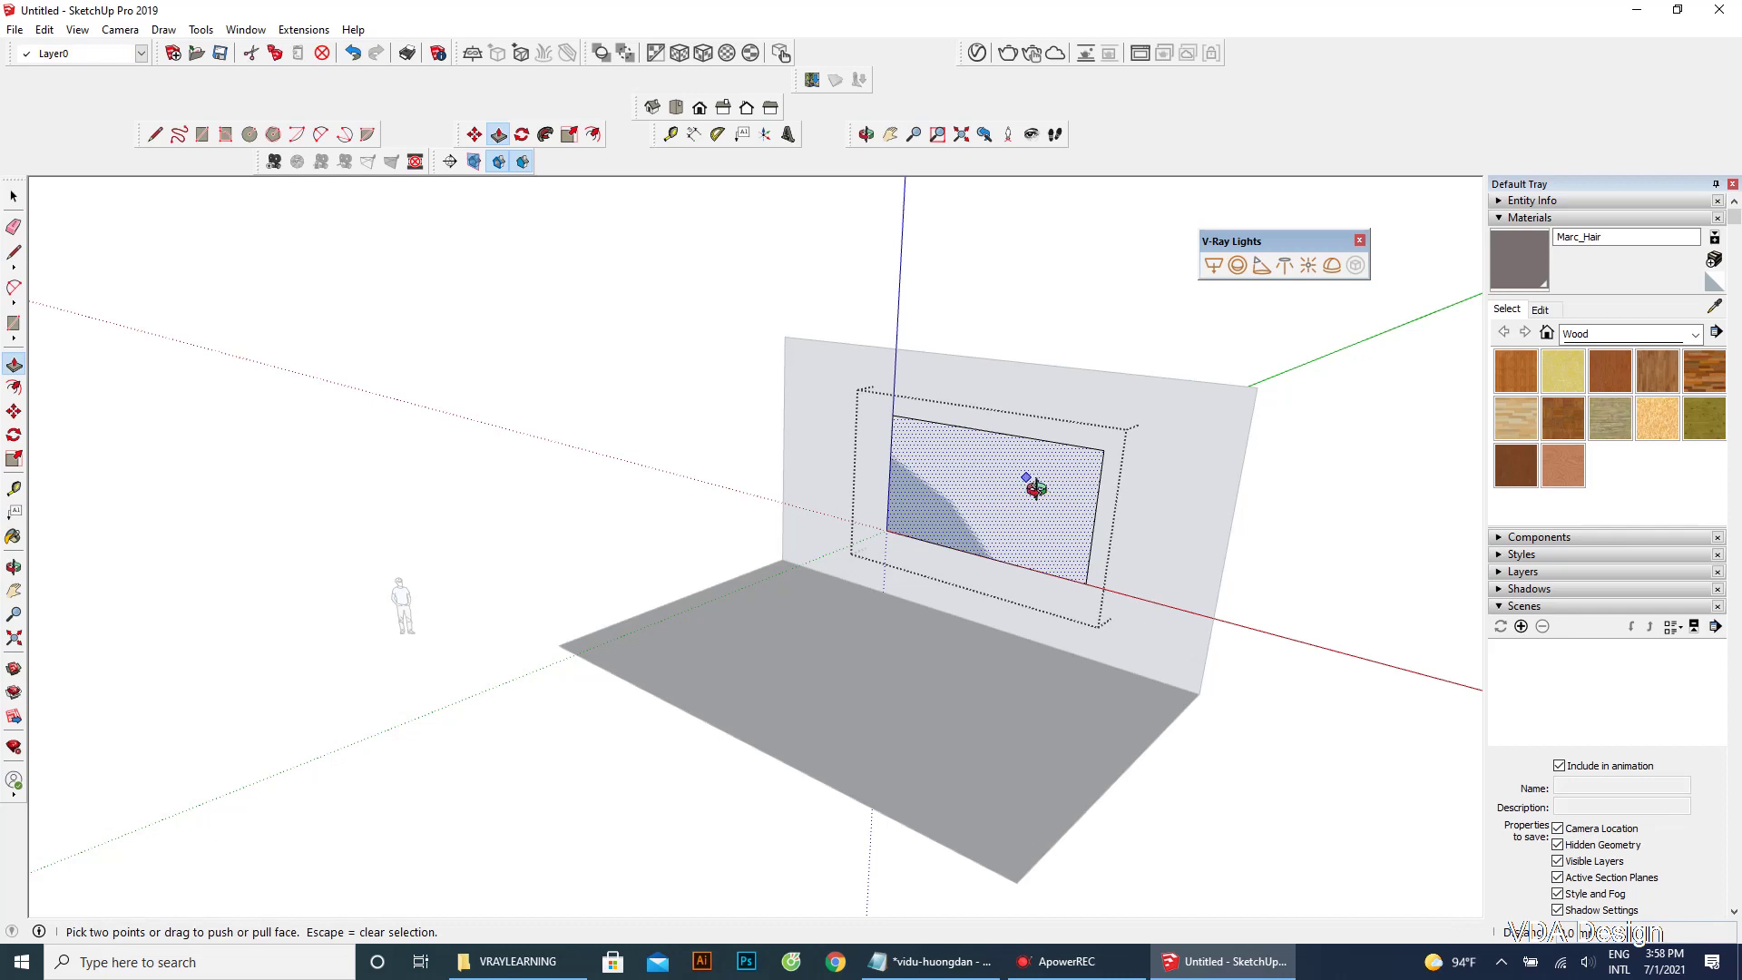
pyautogui.moveTo(1035, 488); pyautogui.dragTo(797, 595, button='middle')
pyautogui.scroll(3, 1042, 576)
pyautogui.scroll(2, 1120, 525)
pyautogui.click(1117, 528)
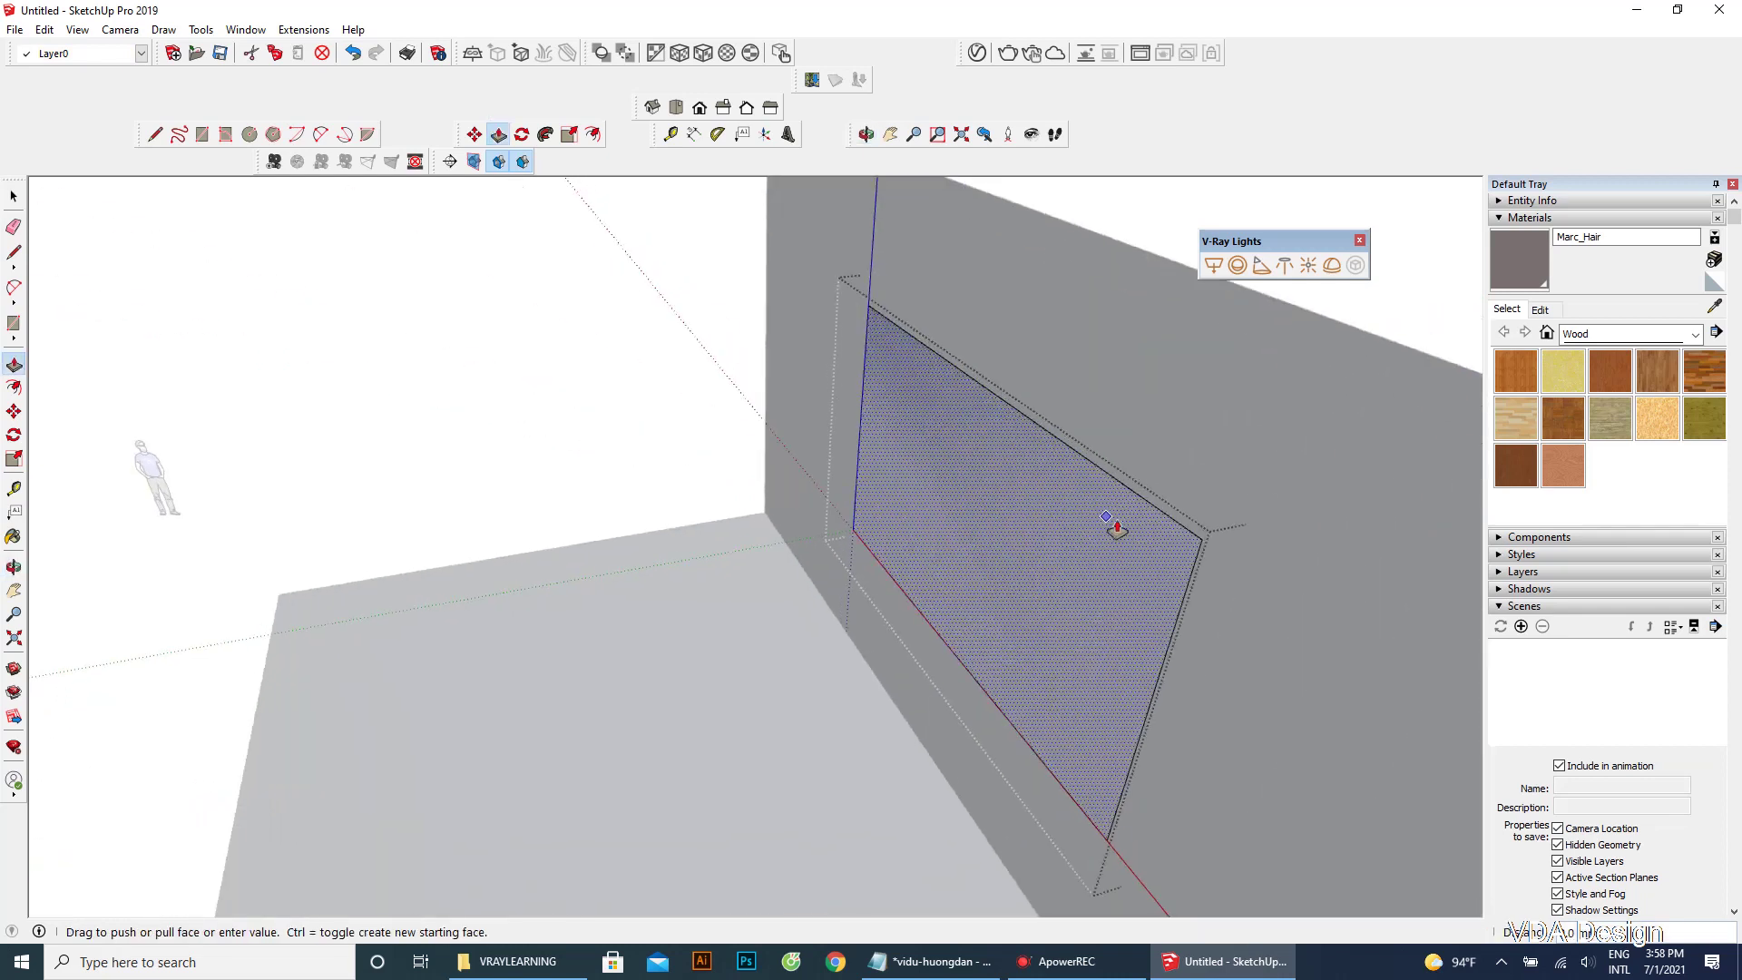
pyautogui.click(1080, 499)
pyautogui.click(13, 196)
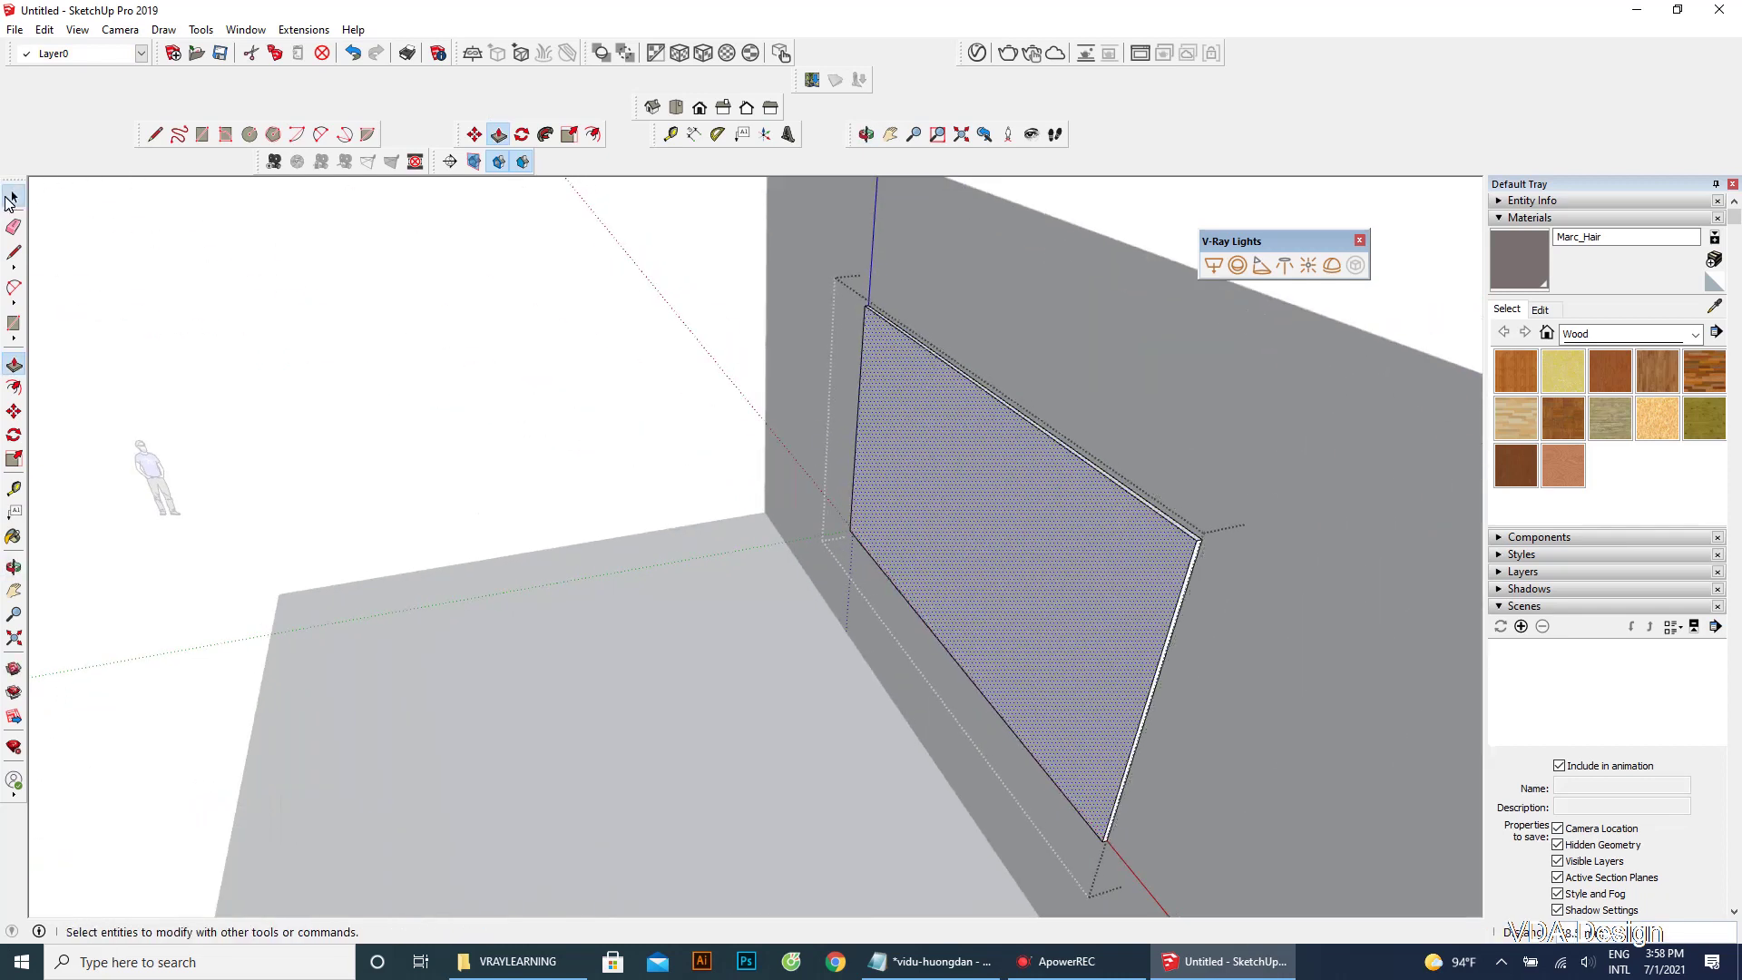
# Step: Orbit so the slab faces the viewer, clear the selection, and move the V-Ray light toolbar nearby
pyautogui.moveTo(635, 453); pyautogui.dragTo(855, 427, button='middle')
pyautogui.press('o')
pyautogui.moveTo(1033, 498); pyautogui.dragTo(1017, 554)
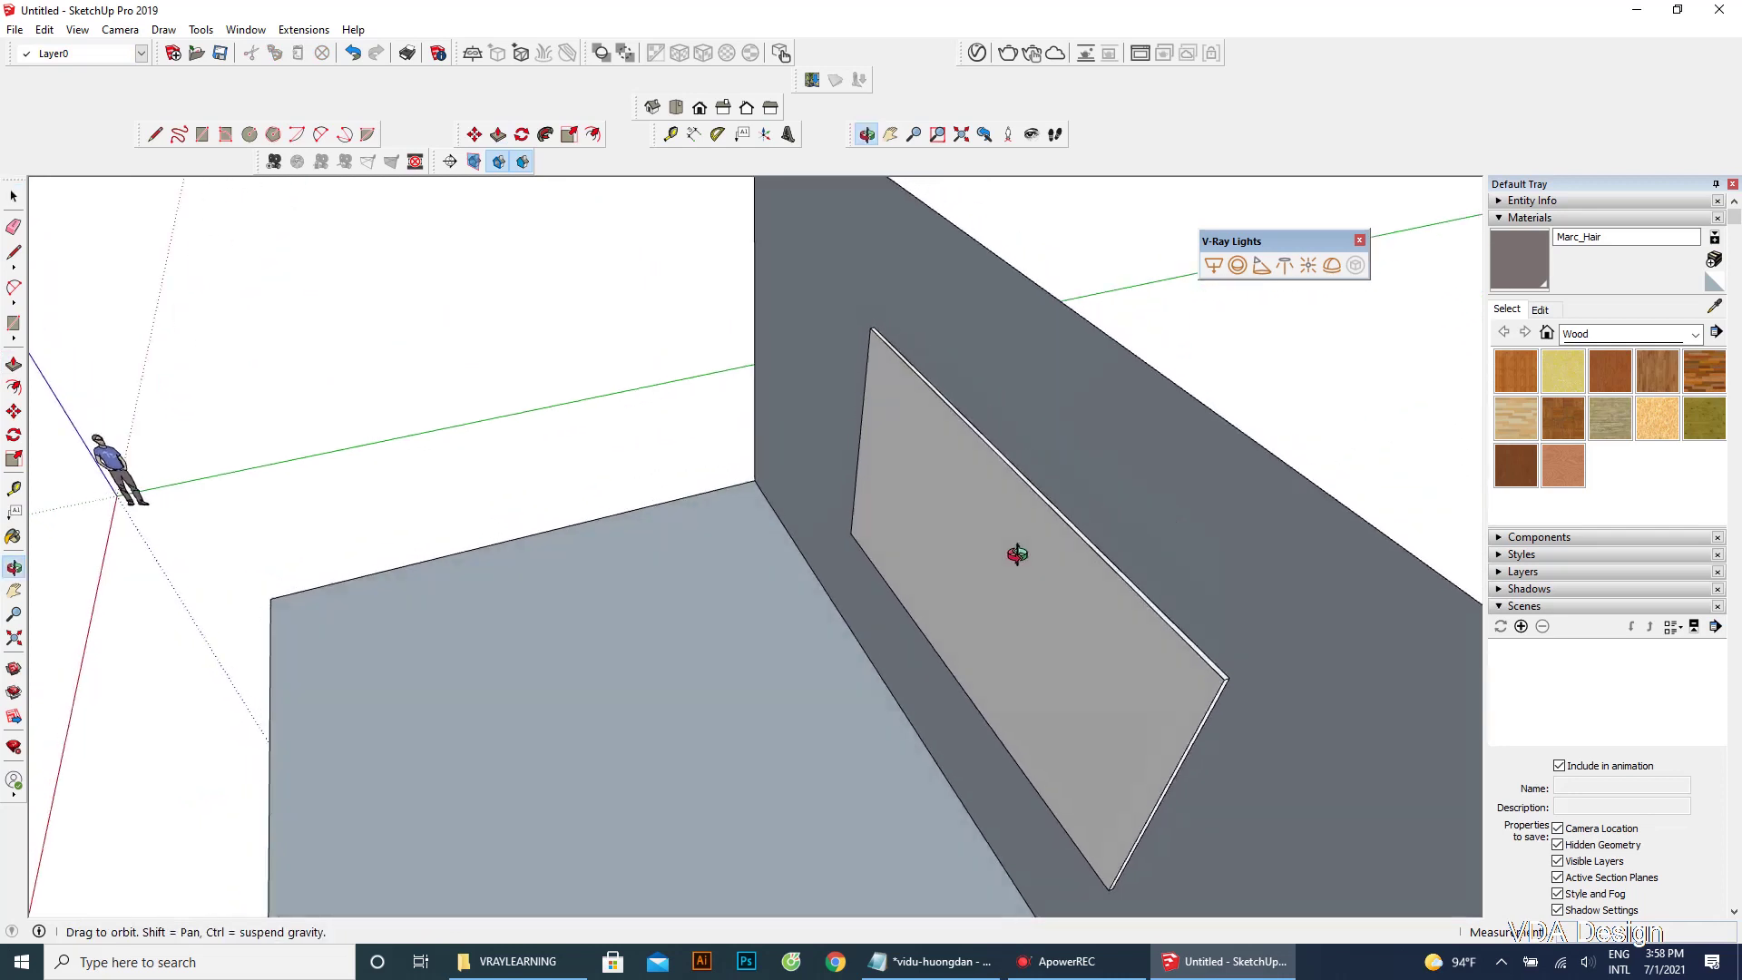
pyautogui.press('space')
pyautogui.moveTo(949, 584); pyautogui.dragTo(1026, 501, button='middle')
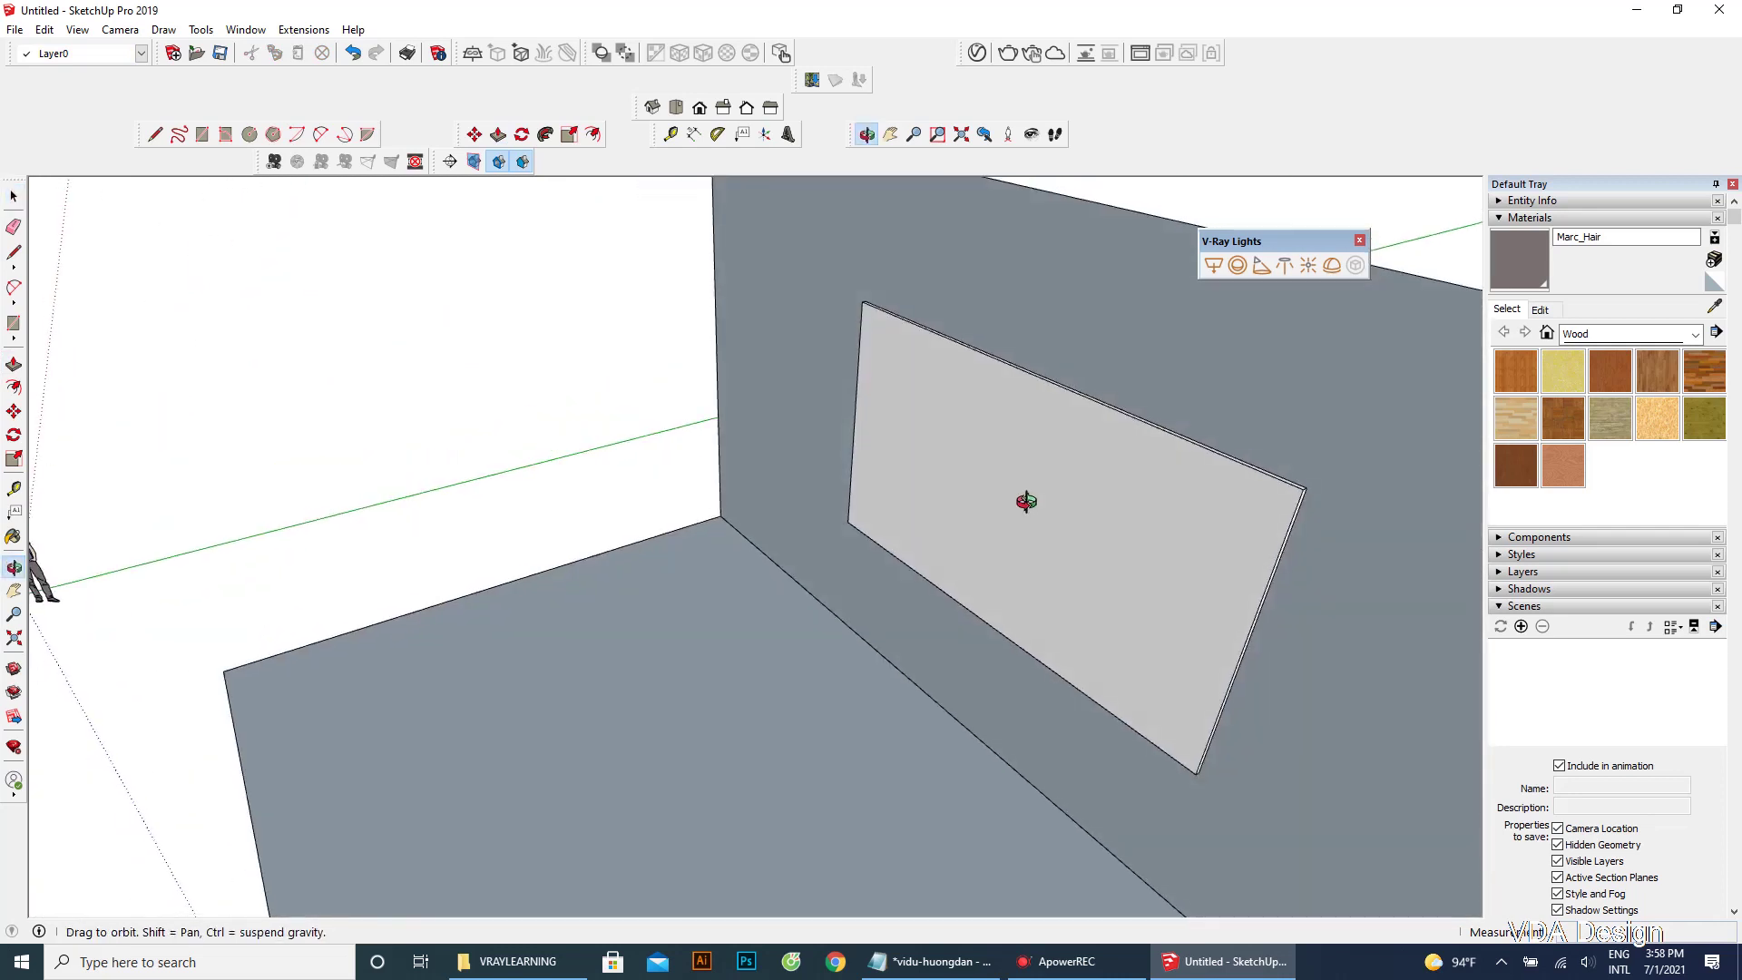
pyautogui.press('space')
pyautogui.click(1021, 499)
pyautogui.click(338, 343)
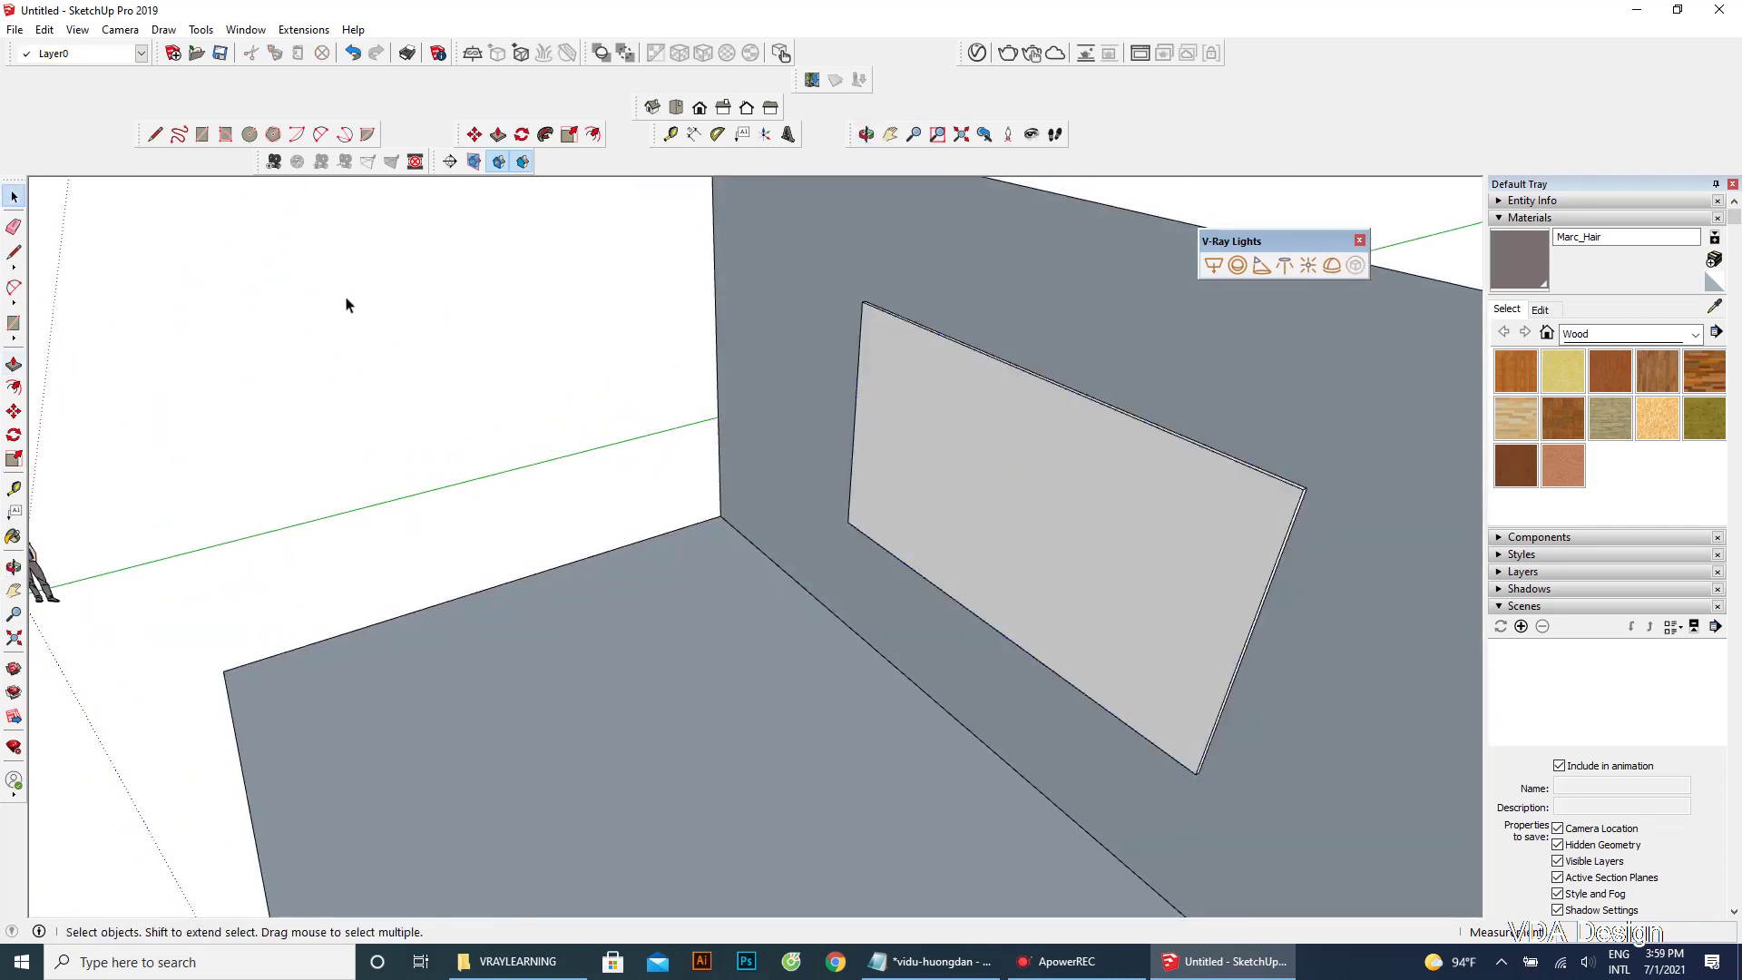
pyautogui.moveTo(1222, 243); pyautogui.dragTo(587, 258)
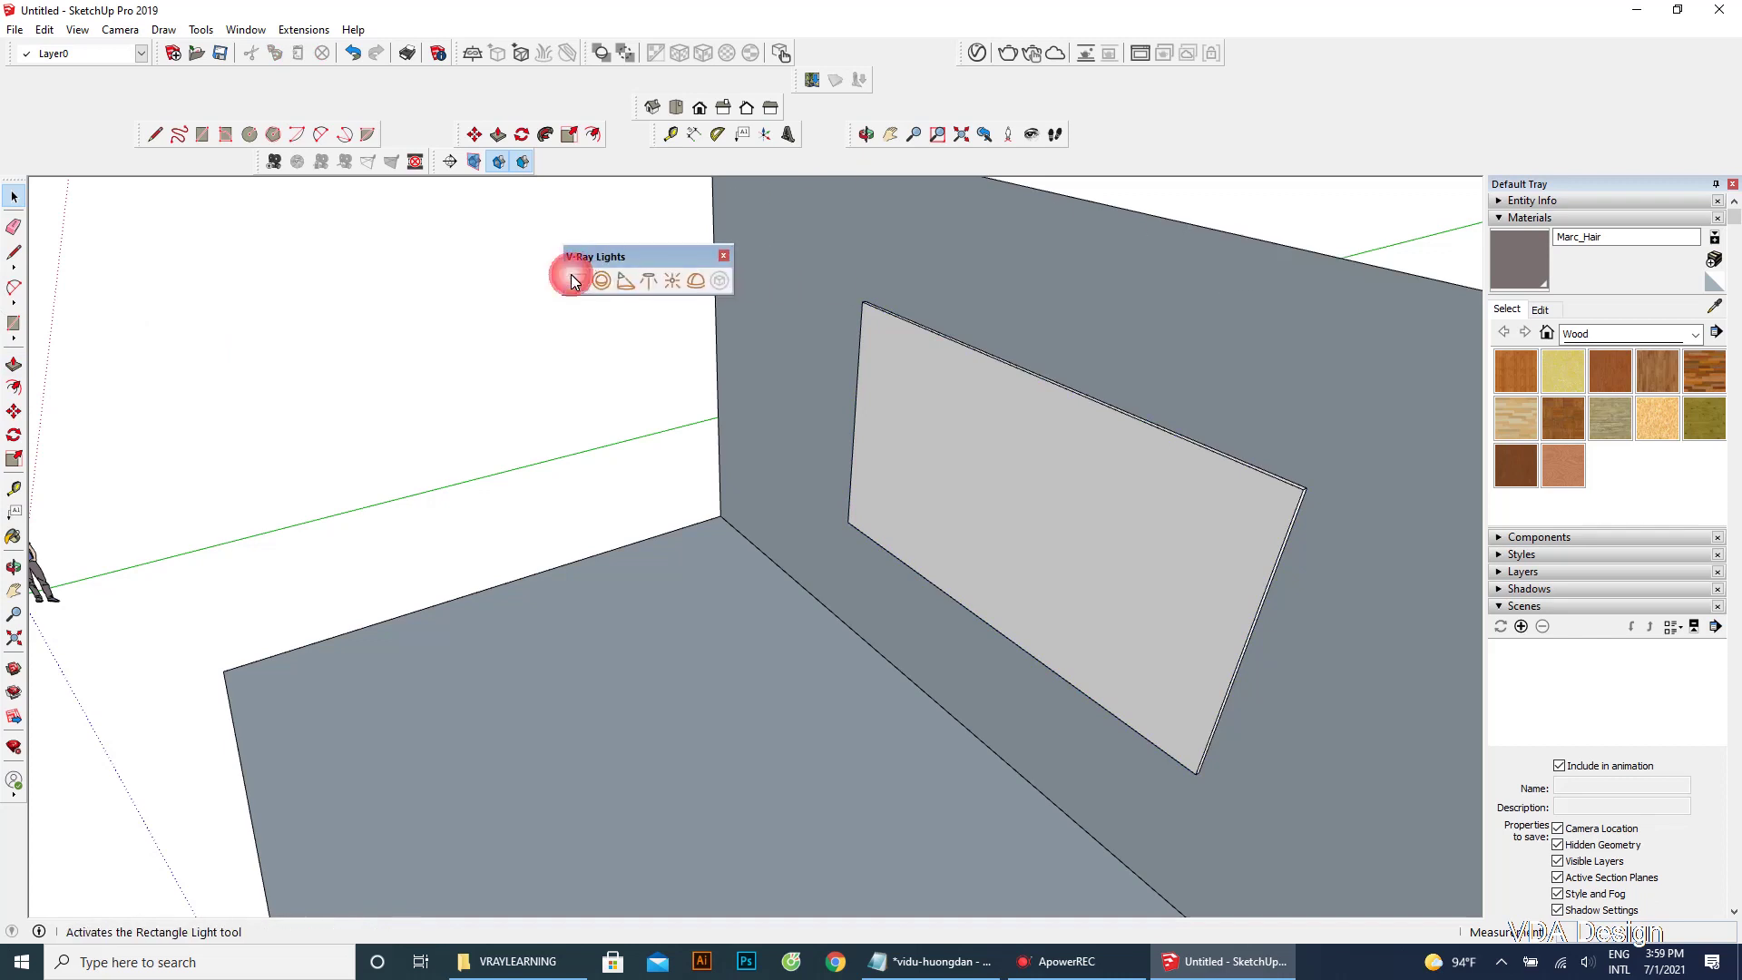
# Step: Place a V-Ray Rectangle Light from the slab's top-left to its bottom-right corner
pyautogui.click(577, 283)
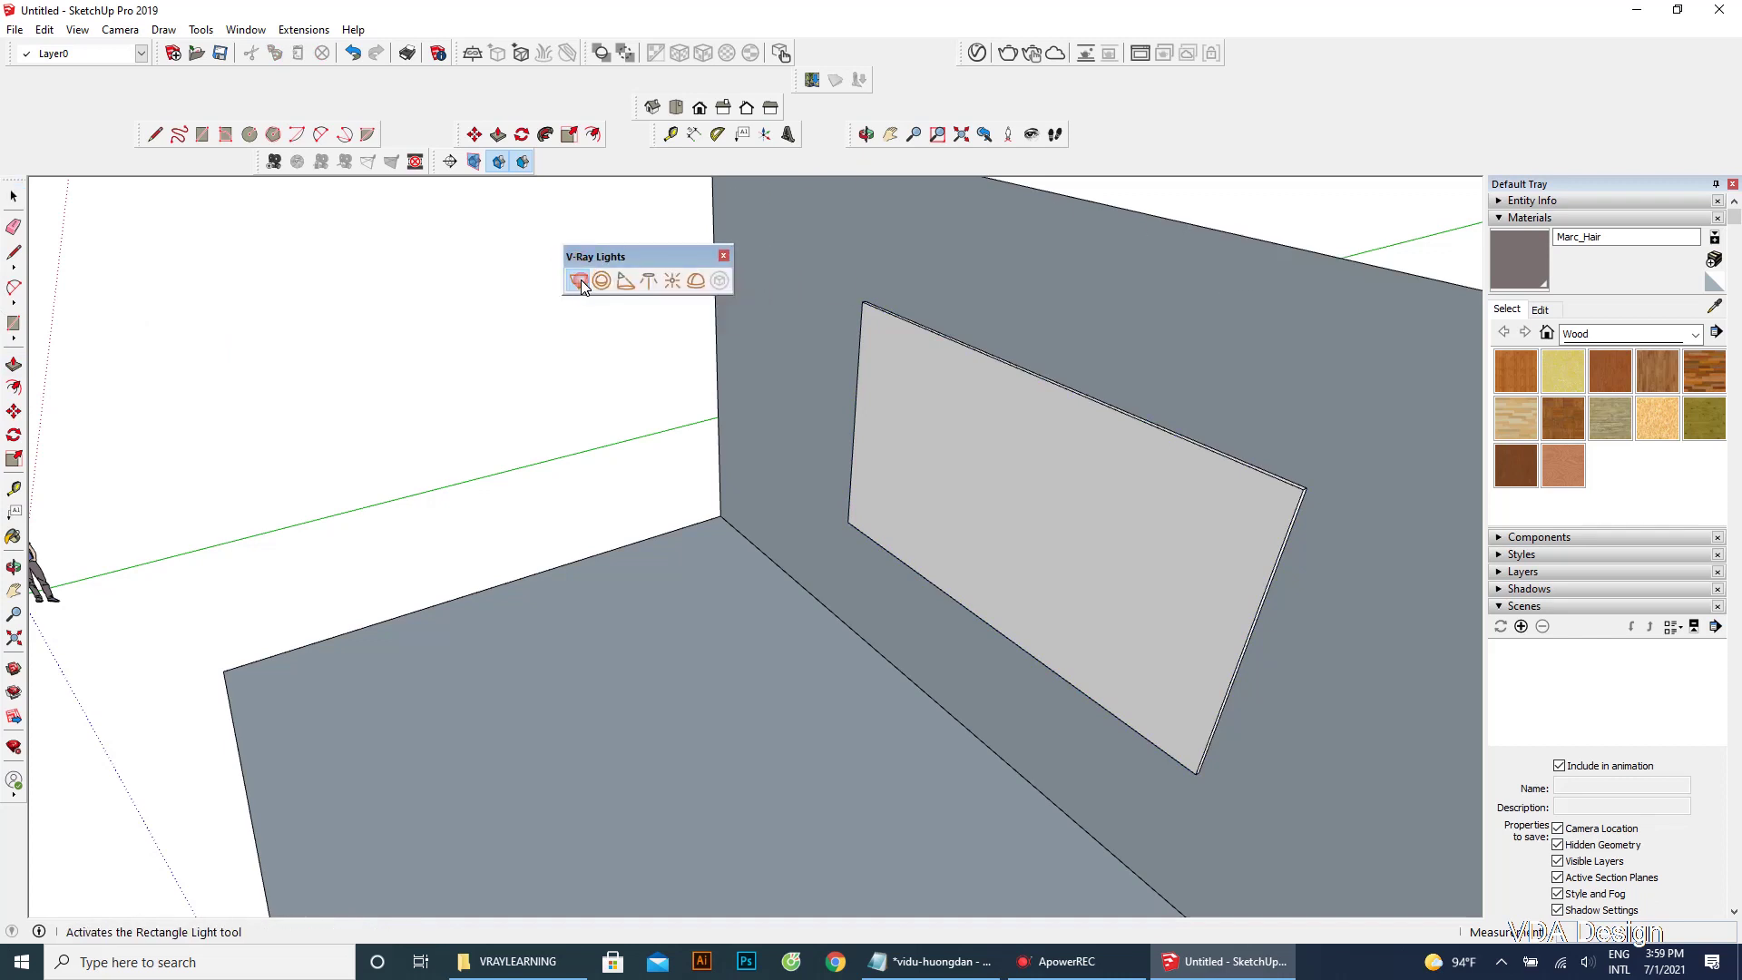
pyautogui.click(864, 303)
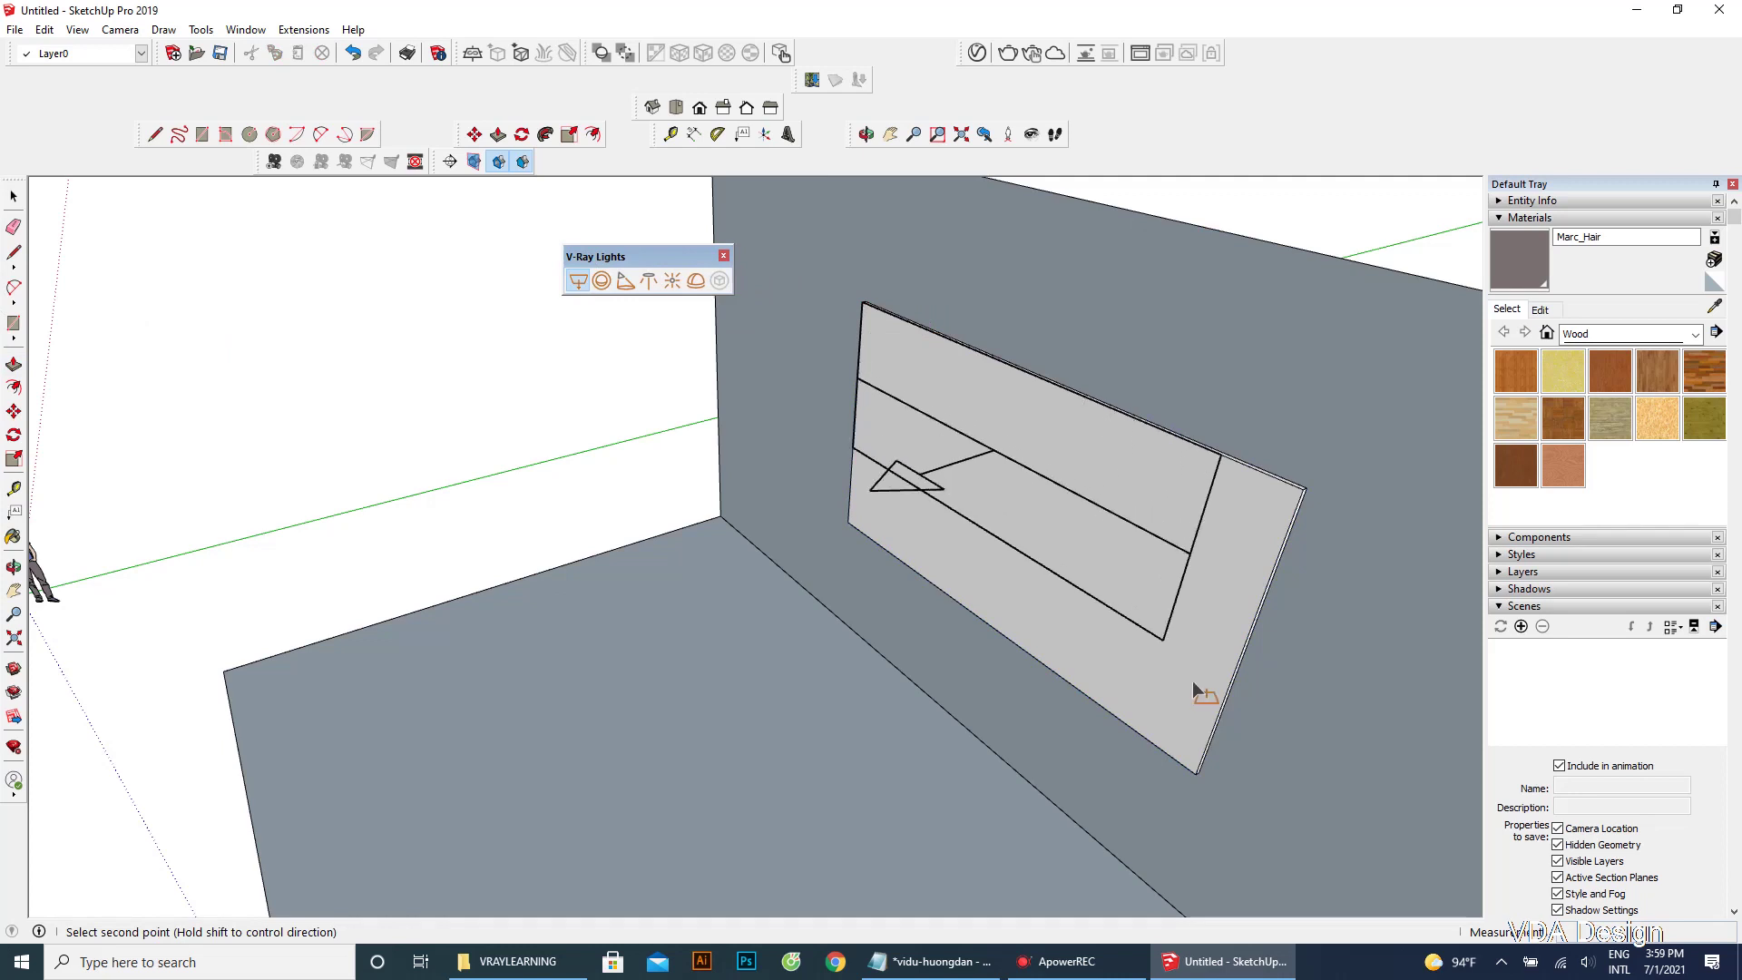
pyautogui.click(1196, 776)
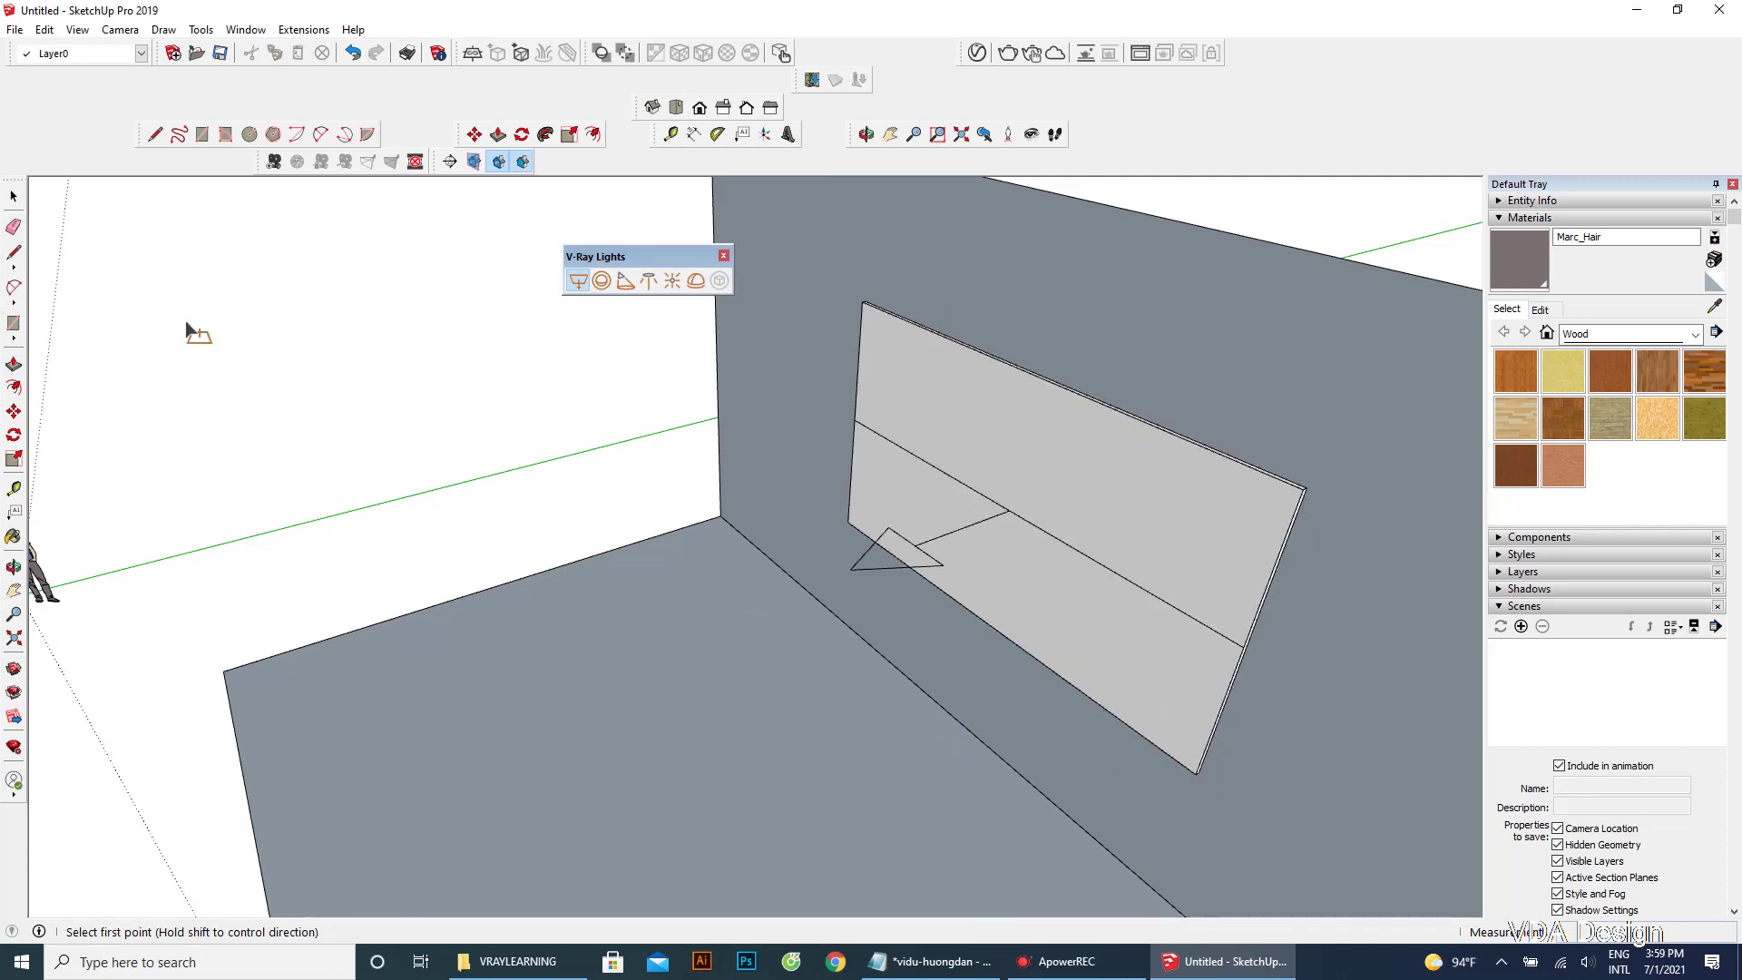
pyautogui.press('space')
# Step: Bring the notes forward and highlight the lines on opening the VRAY Editor and choosing the light
pyautogui.click(970, 959)
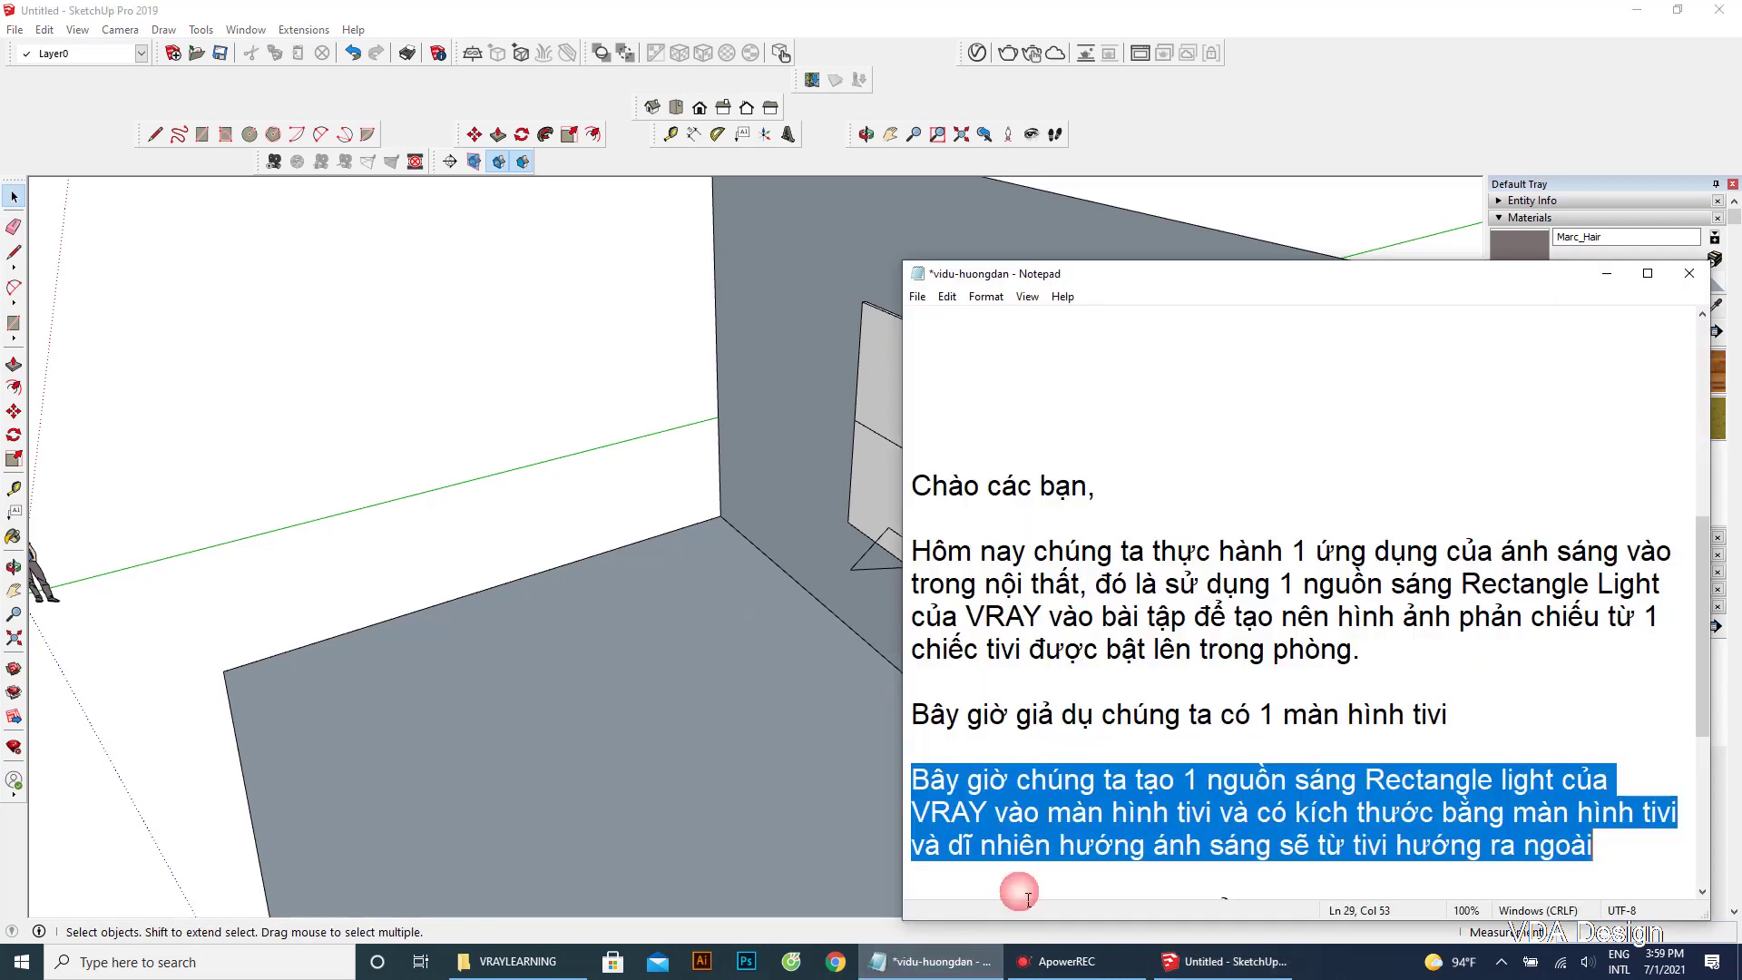
pyautogui.moveTo(1233, 284); pyautogui.dragTo(501, 174)
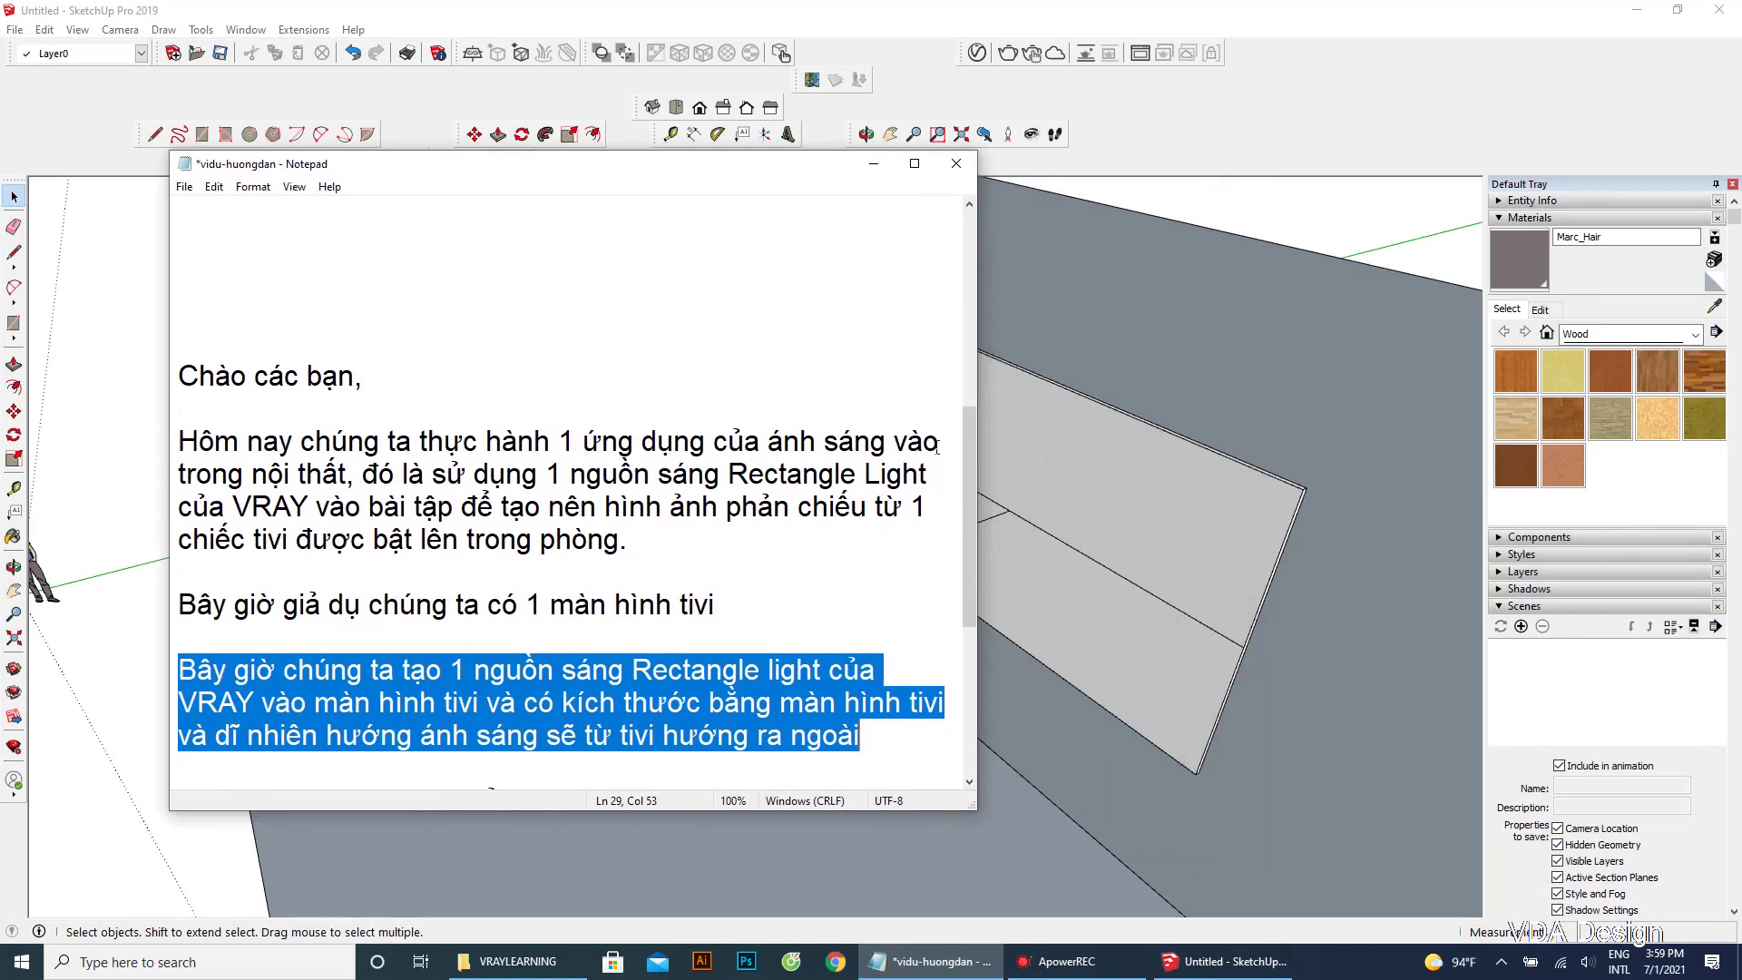
pyautogui.moveTo(965, 470); pyautogui.dragTo(973, 563)
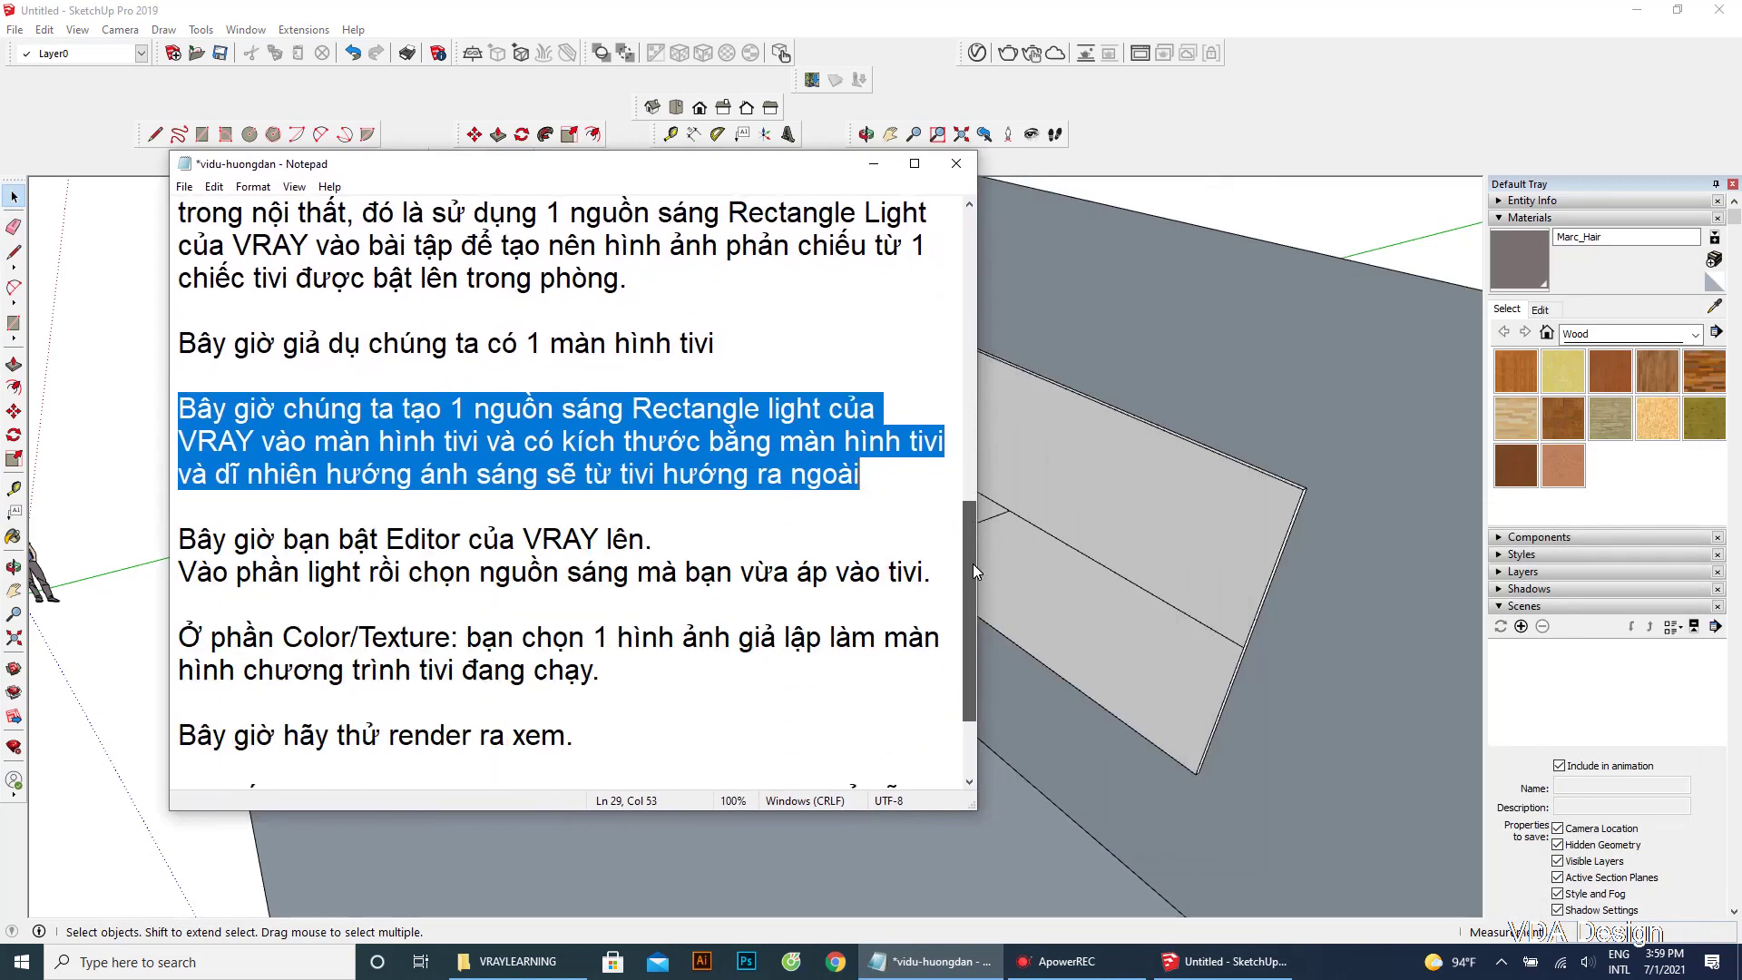
pyautogui.moveTo(179, 539); pyautogui.dragTo(645, 542)
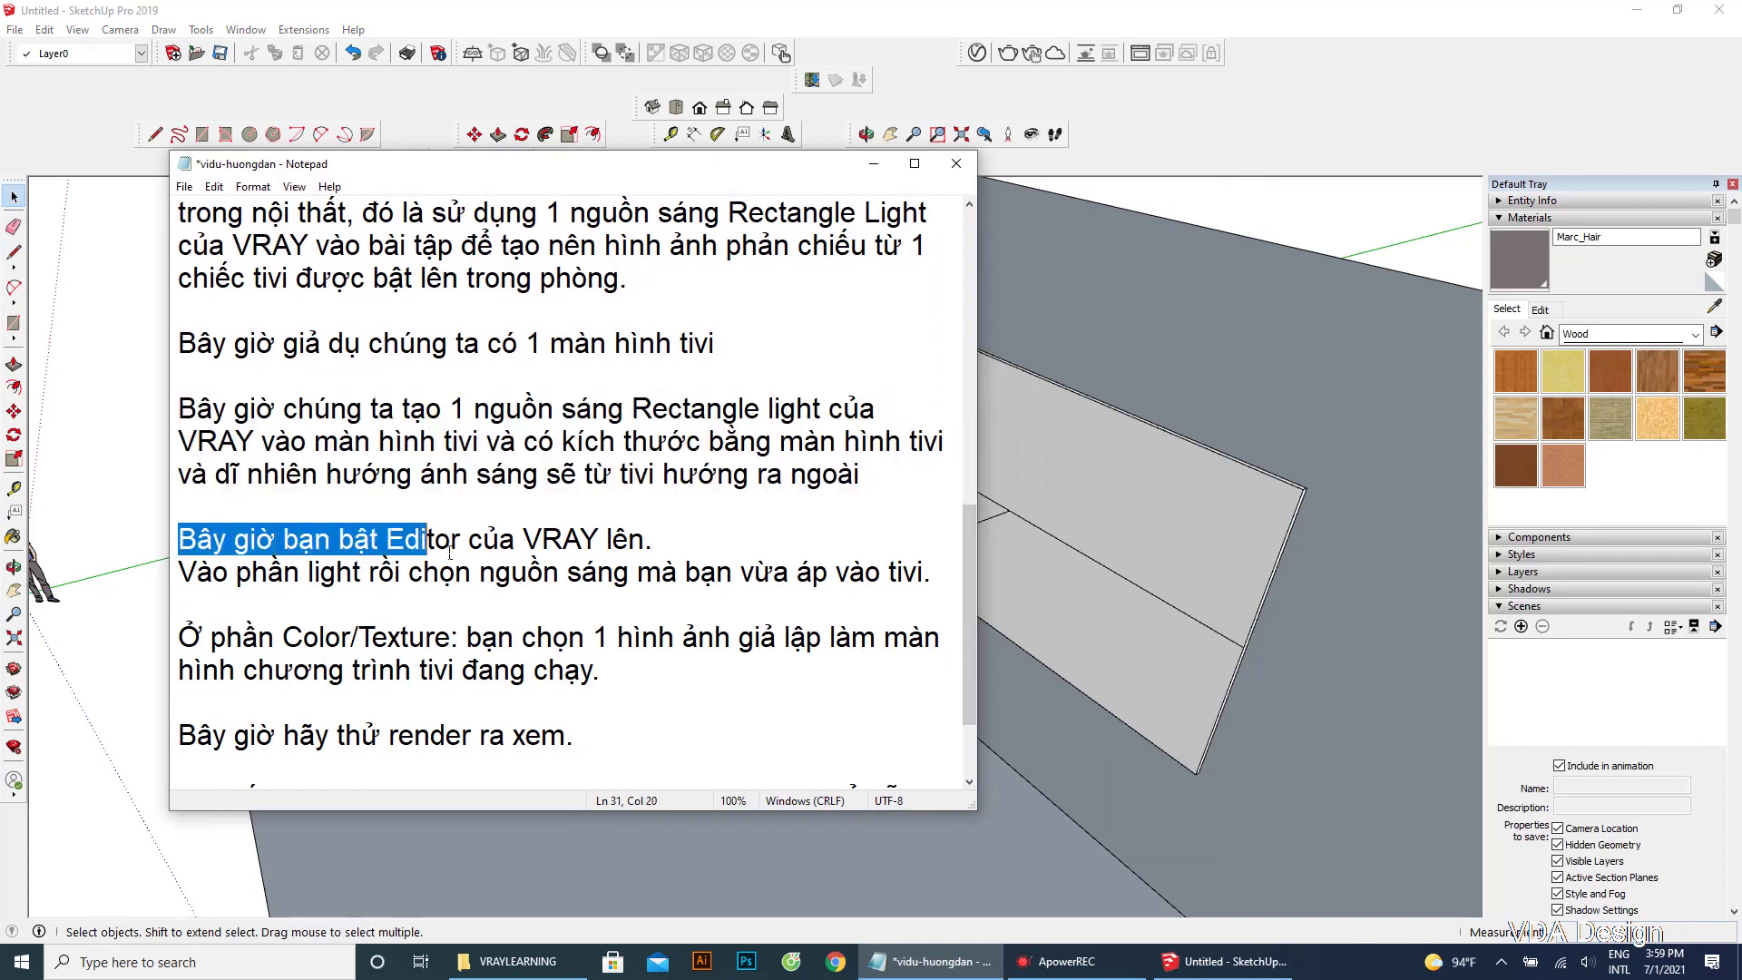
pyautogui.moveTo(179, 571); pyautogui.dragTo(932, 585)
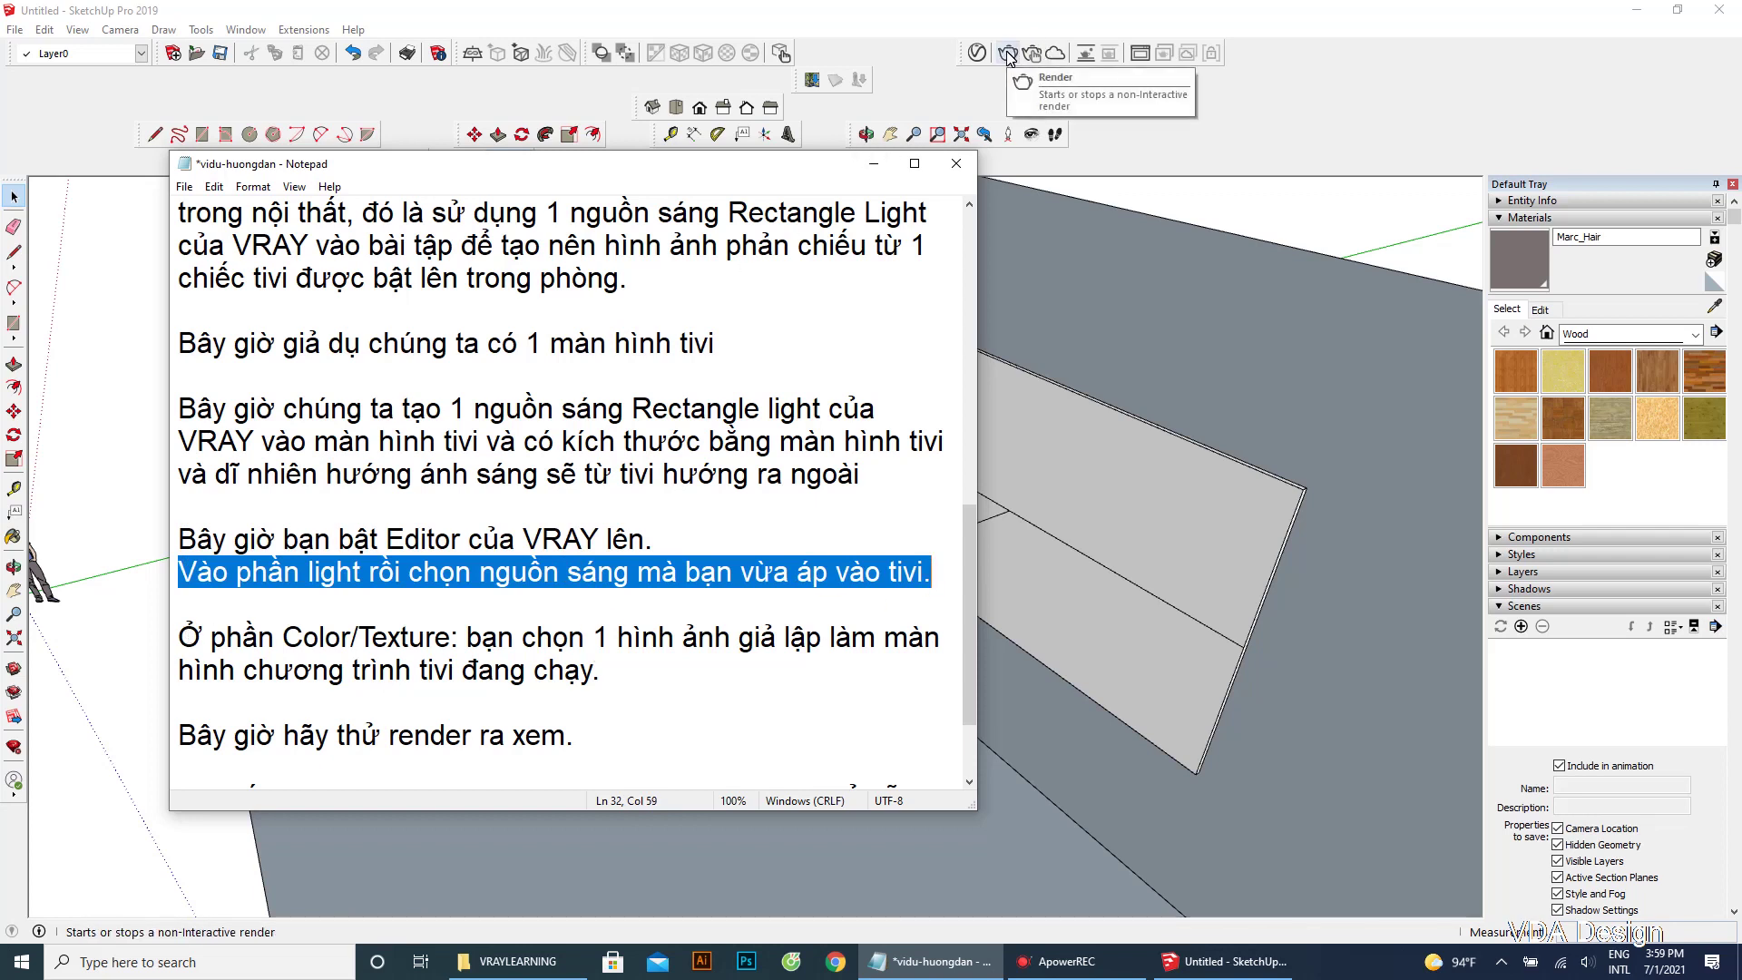
# Step: In the V-Ray Asset Editor, rename the Rectangle Light to Rectangle Light-manhinhtivi
pyautogui.click(977, 52)
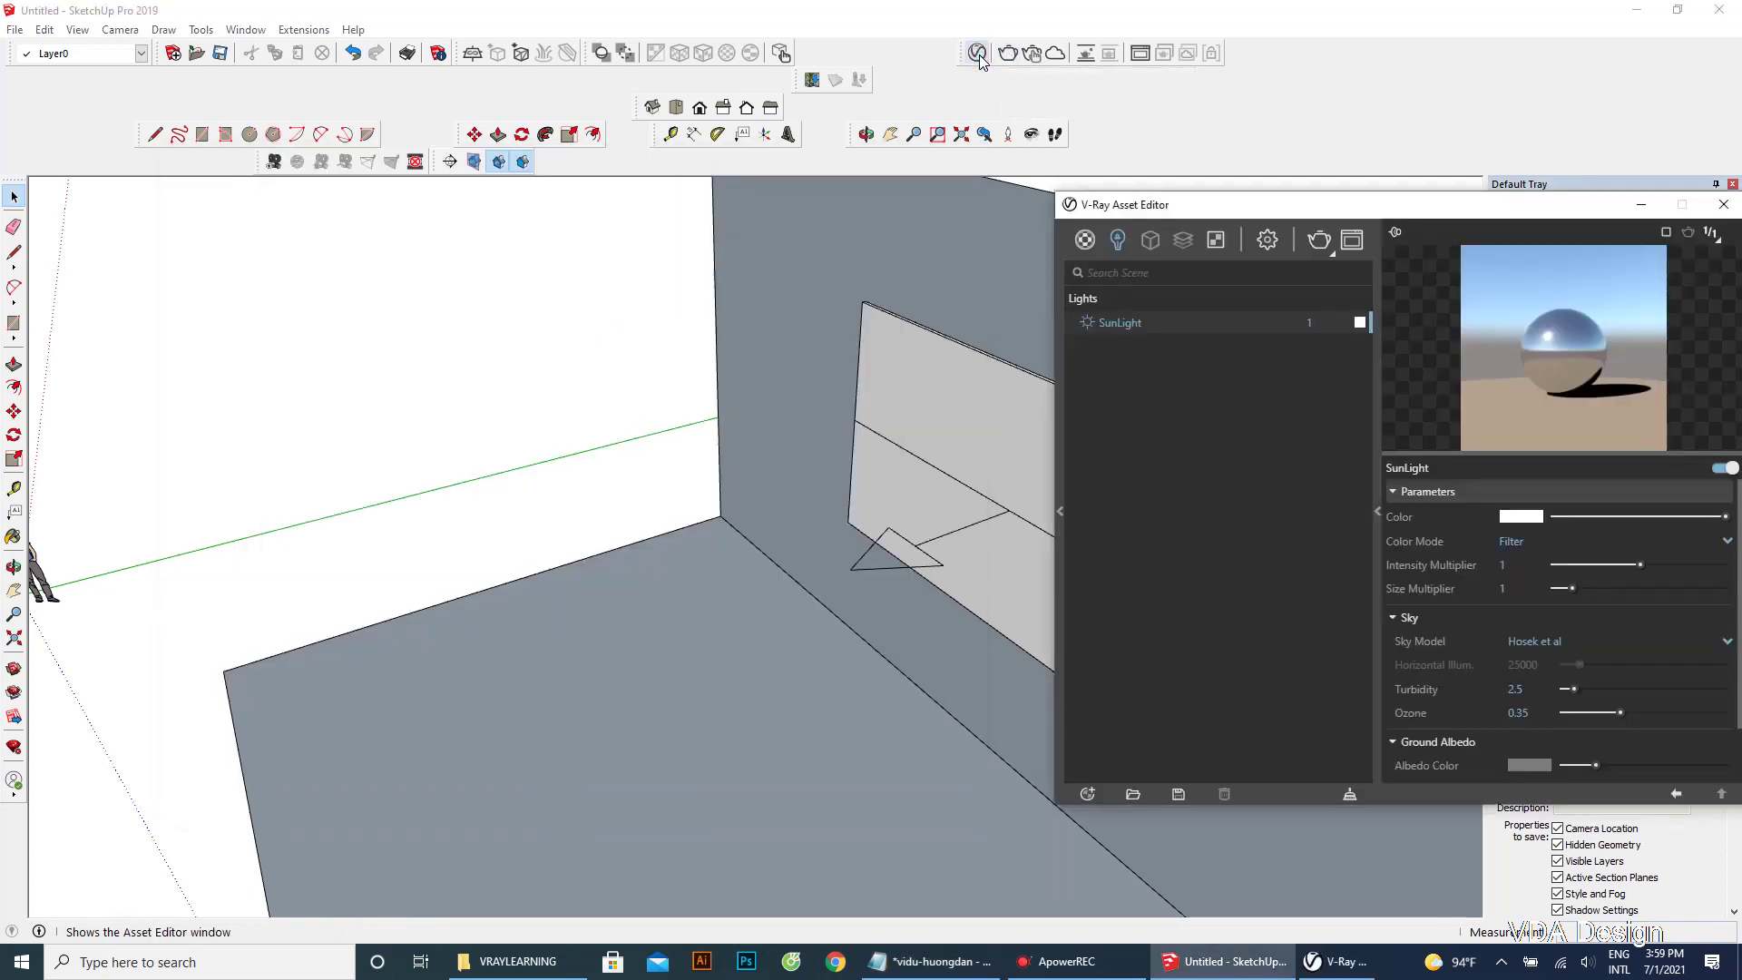
pyautogui.click(1169, 322)
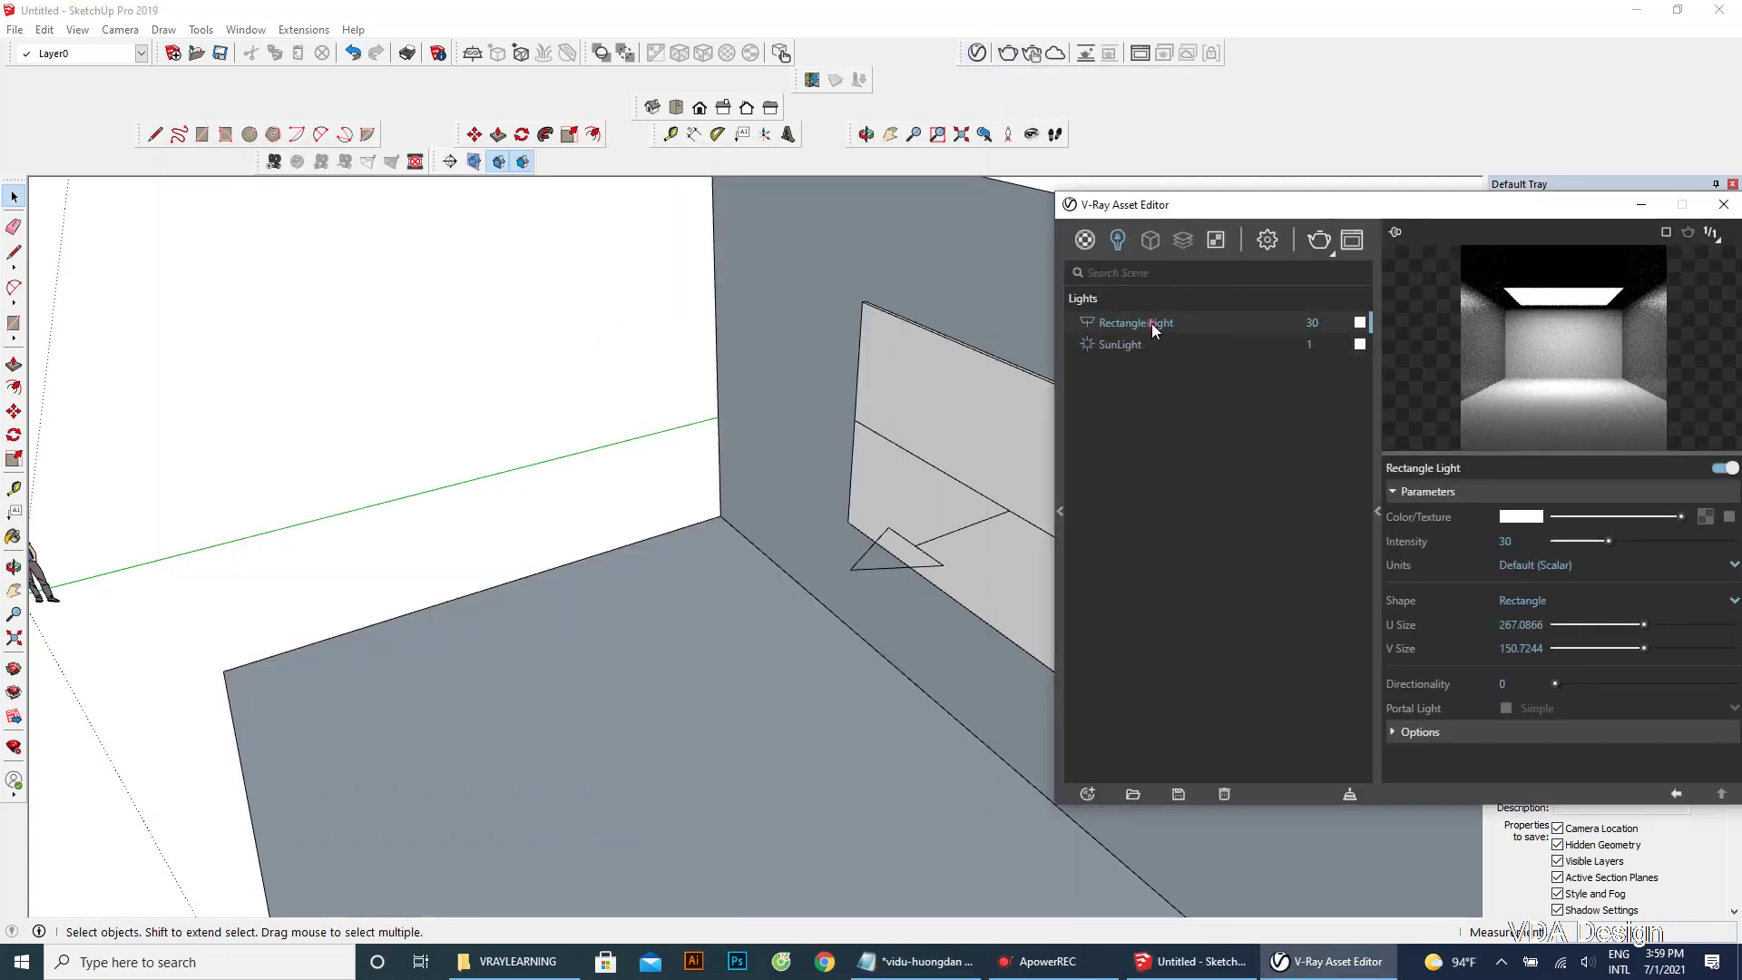
pyautogui.doubleClick(1159, 323)
pyautogui.write('manhinhtivi')
# Step: Check the notes' Color/Texture step, then open the map-type list for the light's colour
pyautogui.click(916, 959)
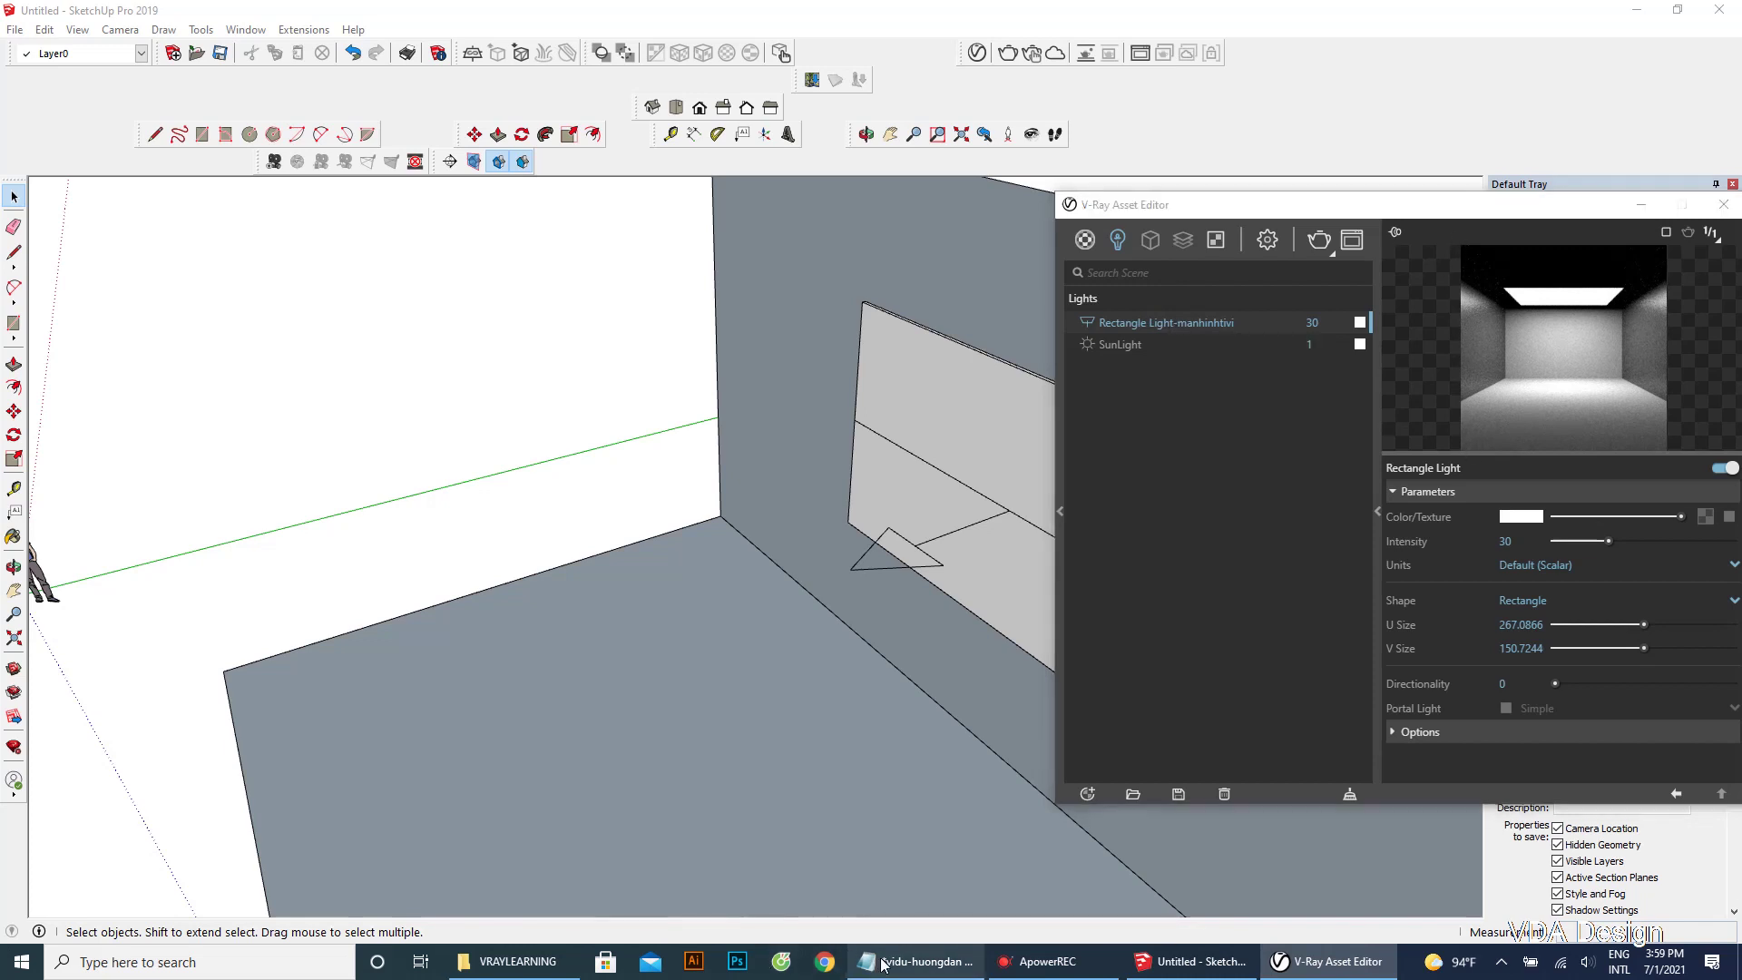
pyautogui.moveTo(179, 638)
pyautogui.mouseDown()
pyautogui.moveTo(450, 637)
pyautogui.moveTo(862, 681)
pyautogui.mouseUp()
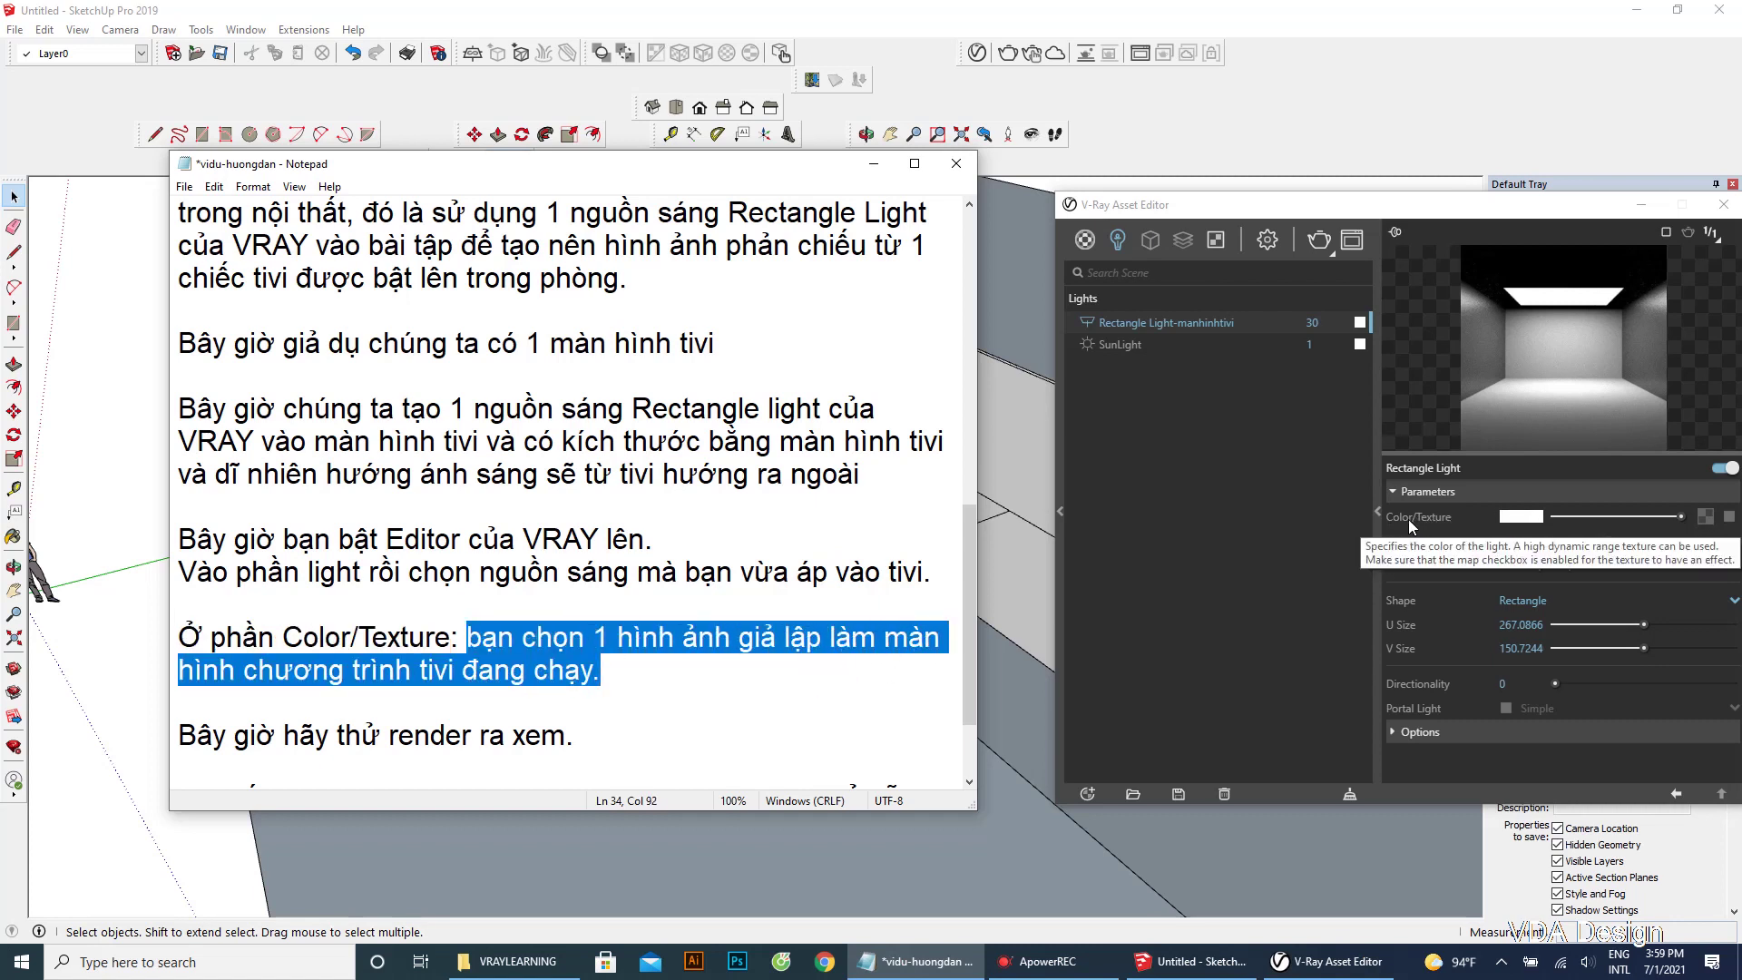
pyautogui.click(1705, 516)
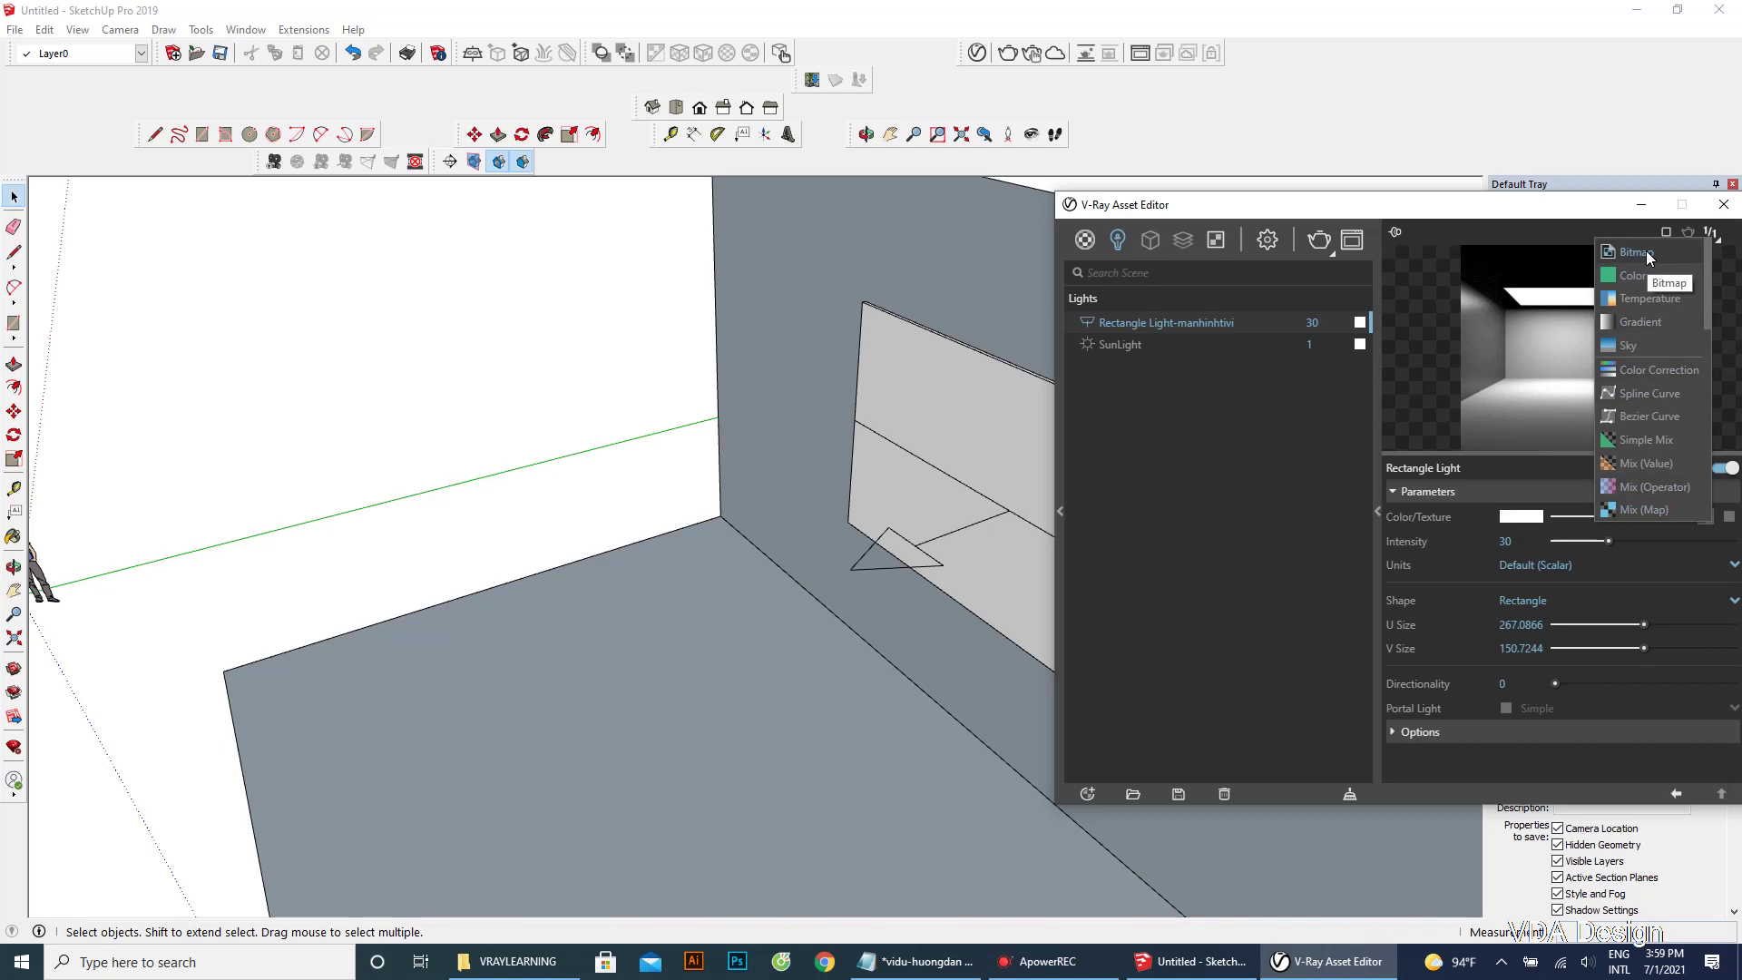
# Step: Set a Bitmap map using thoisu-vtv1.jpg as the TV light's Color/Texture
pyautogui.click(1646, 250)
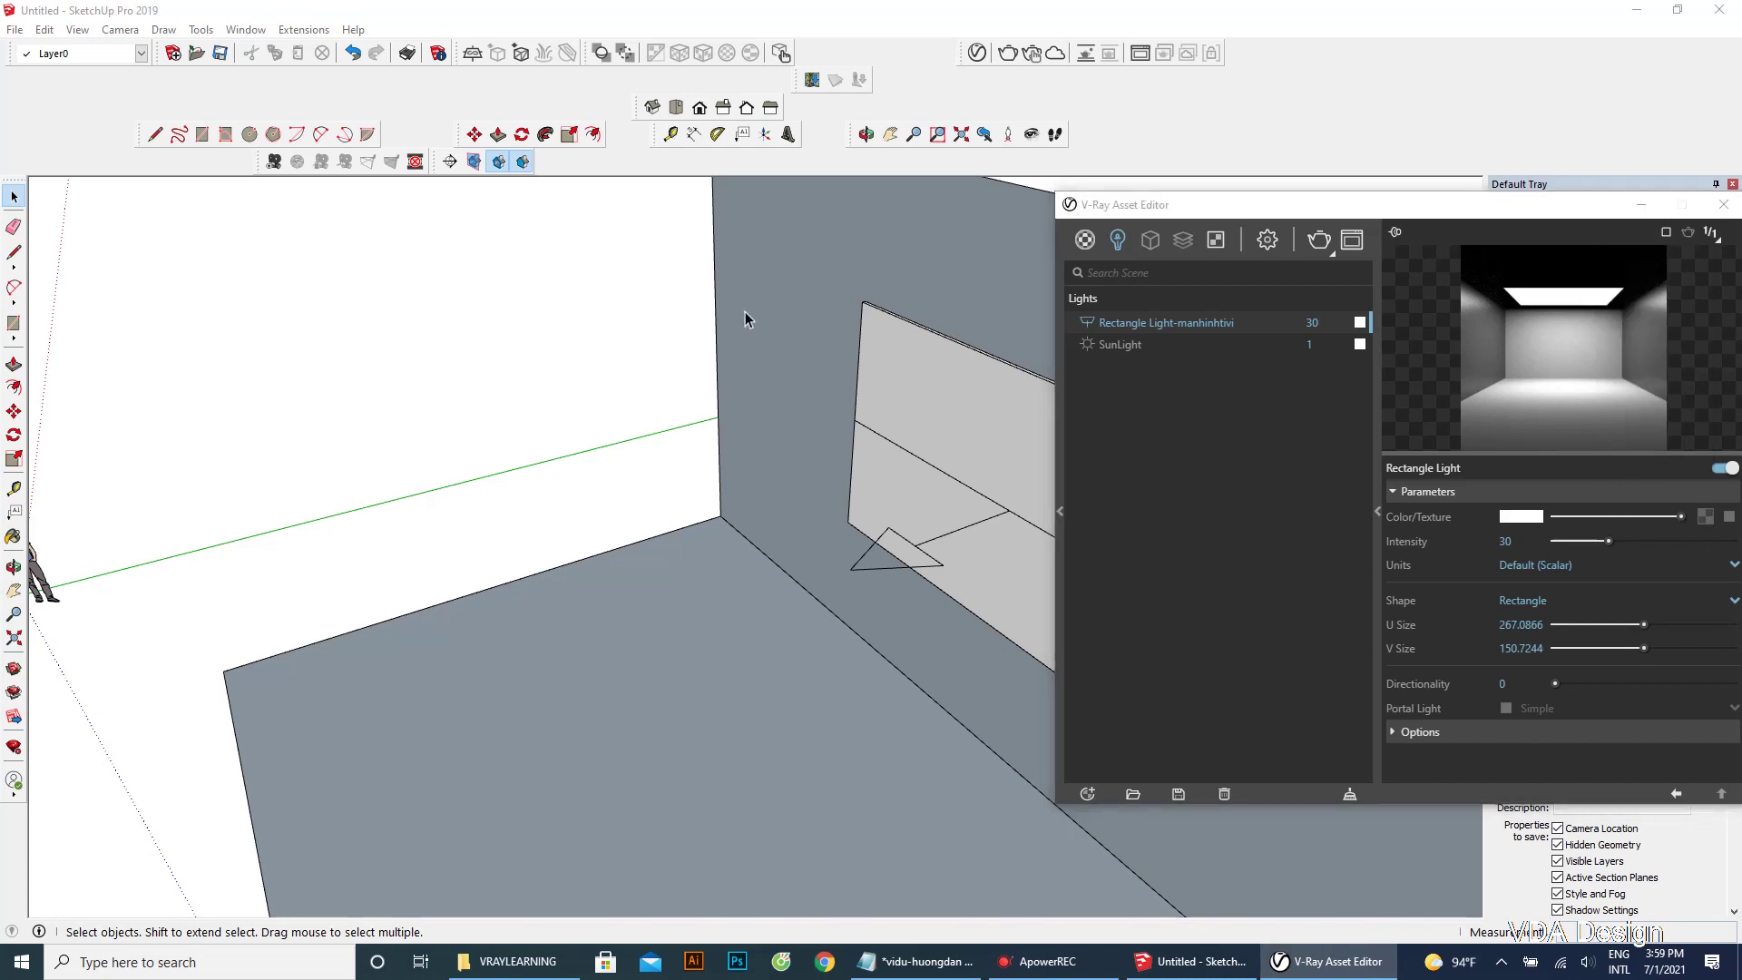
pyautogui.click(1587, 528)
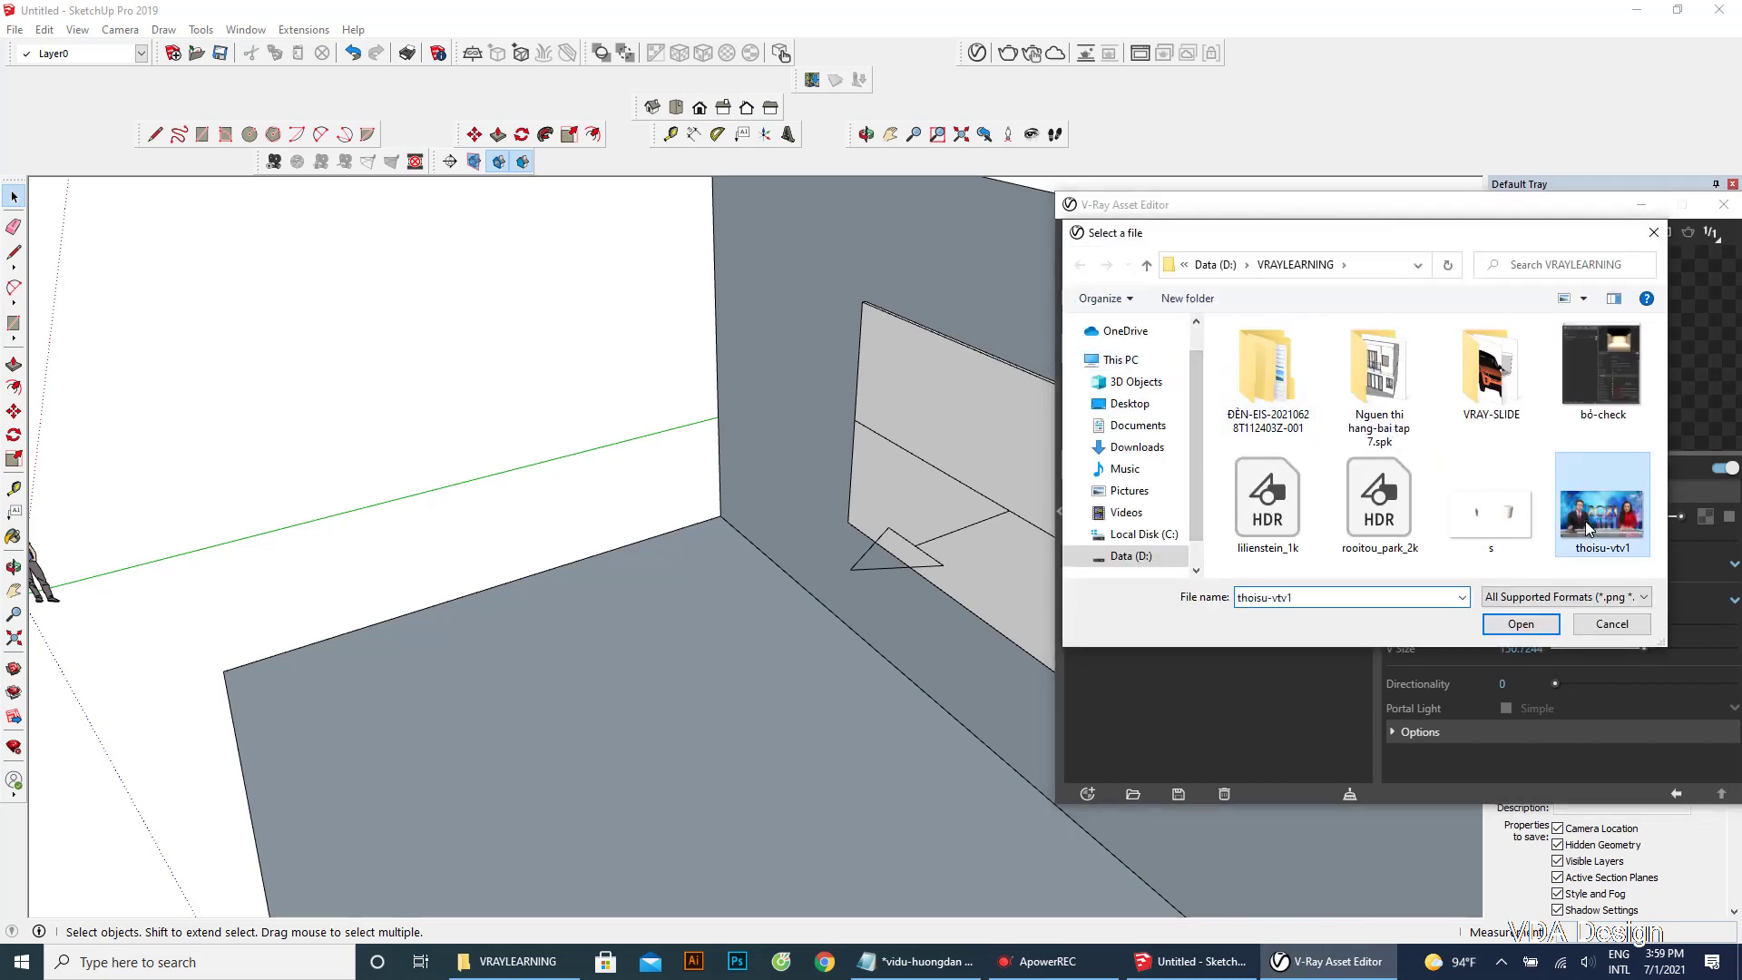
pyautogui.click(1532, 626)
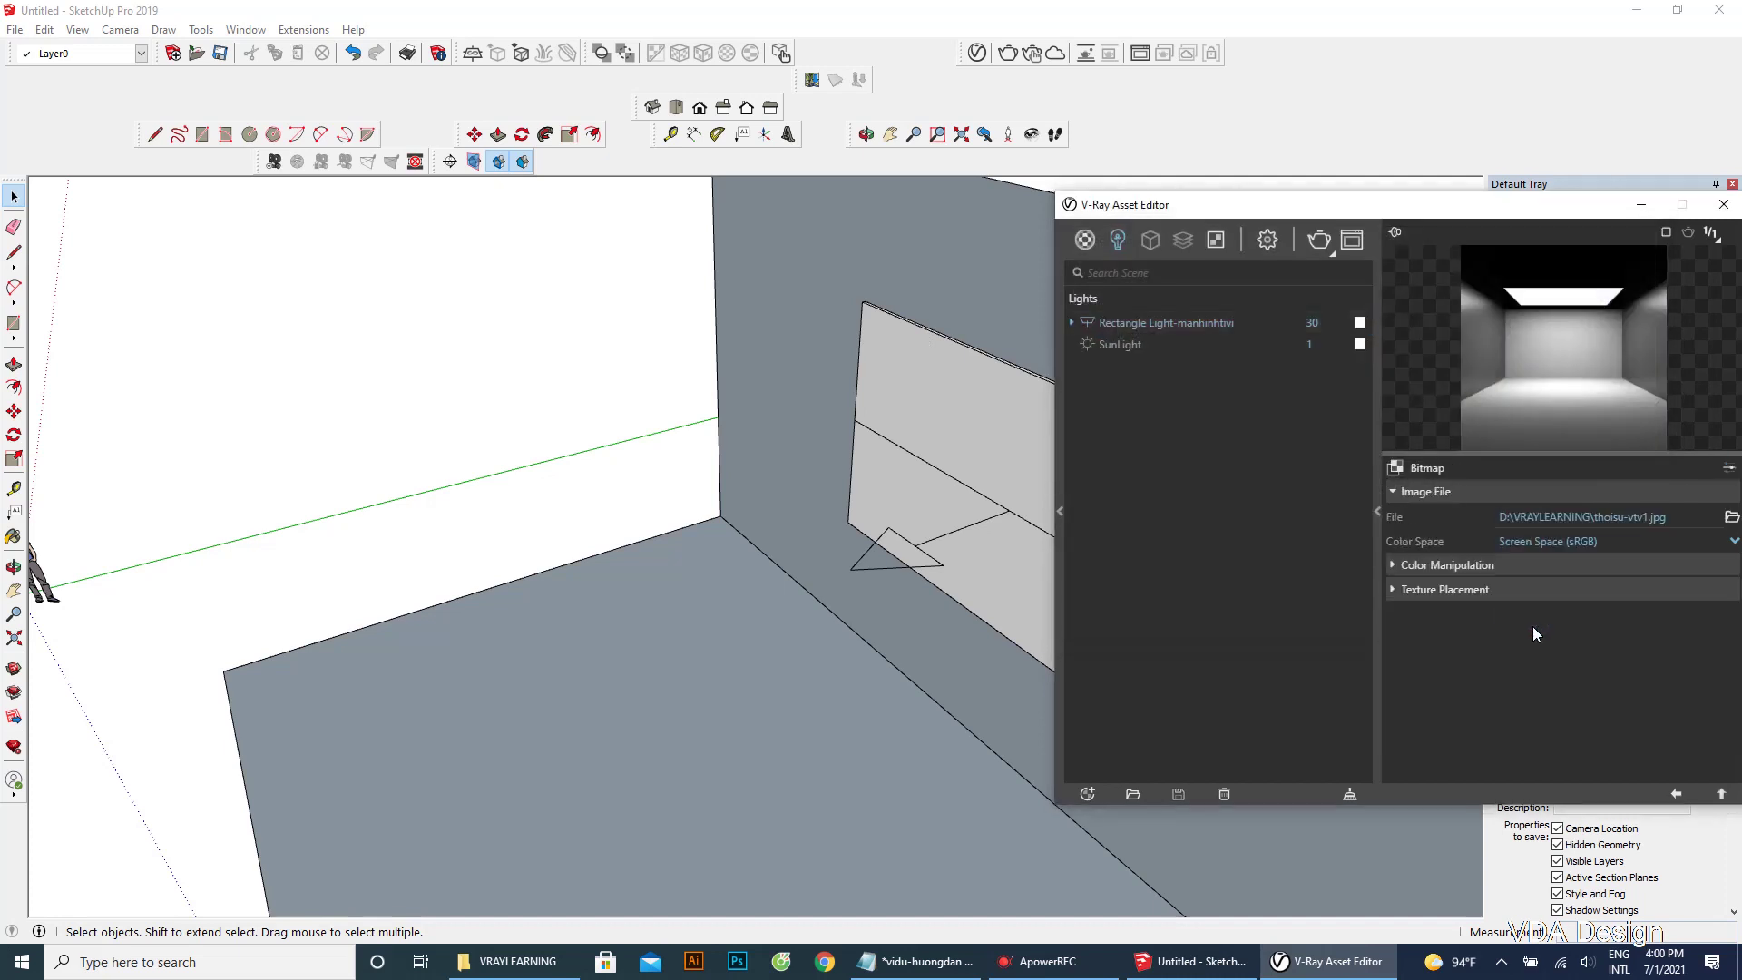
# Step: Below the render line, add 'Nhưng hãy nhớ là:' and the note that the TV image won't show when rendered
pyautogui.click(925, 961)
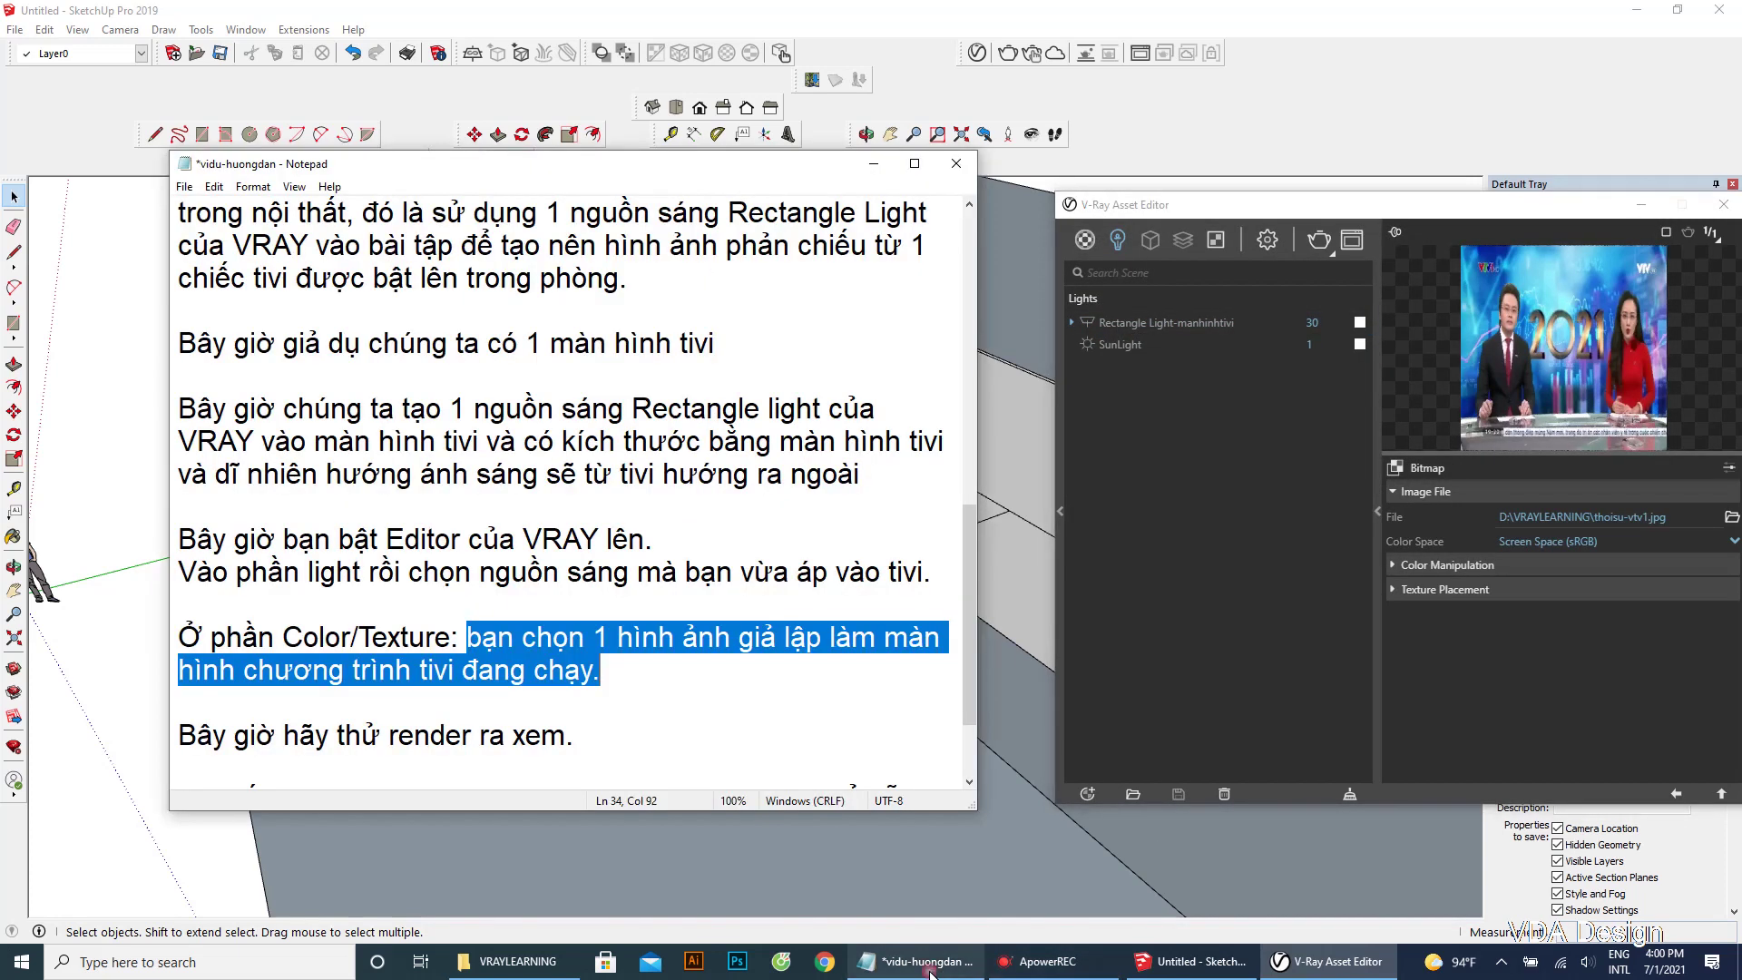
pyautogui.click(508, 735)
pyautogui.click(622, 679)
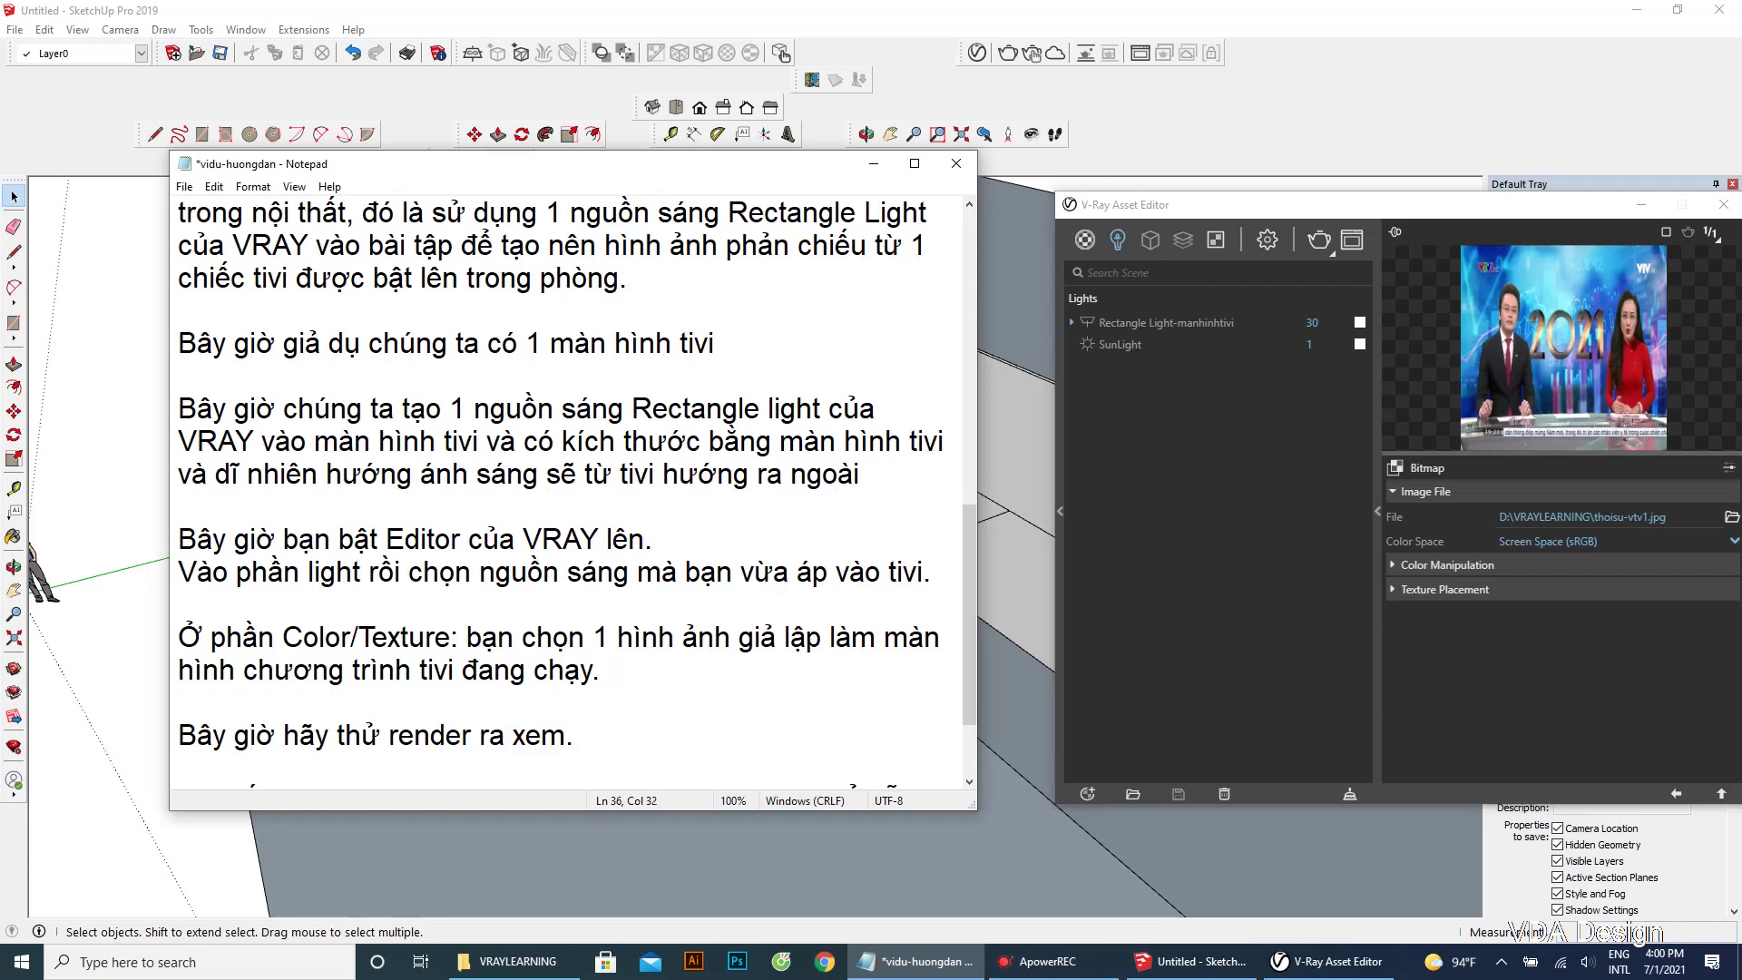
pyautogui.press('Return')
pyautogui.write('N')
pyautogui.write('hưng hãy nhớ')
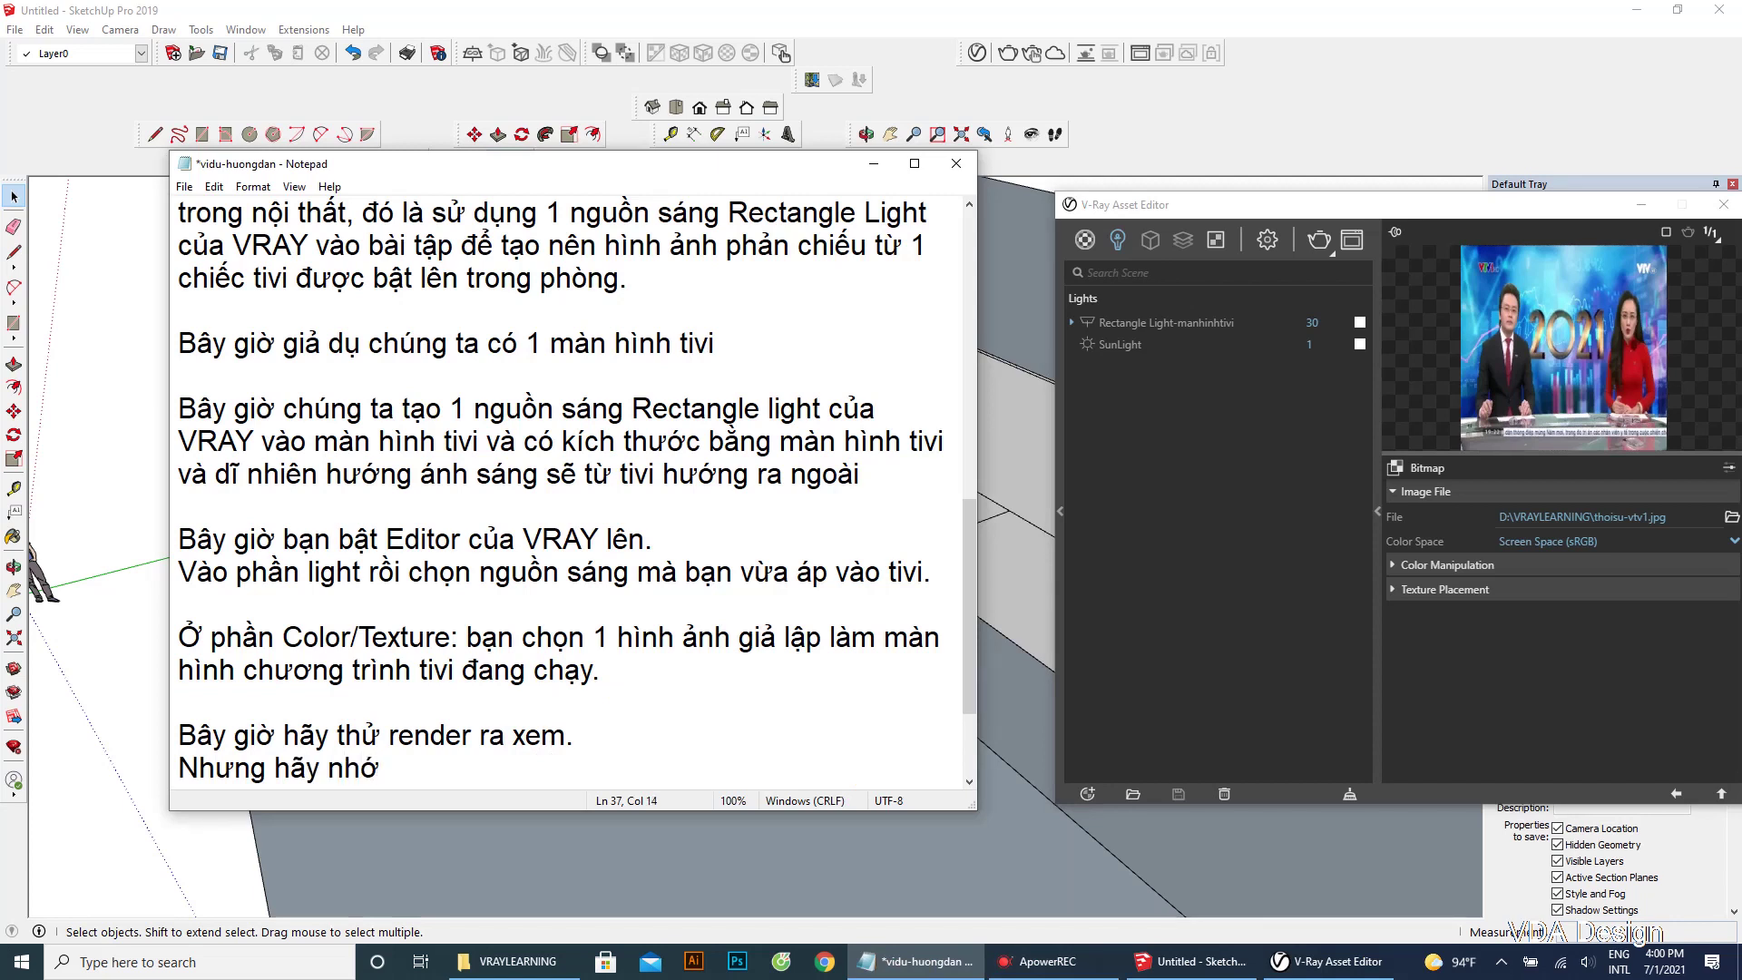
pyautogui.write(' la')
pyautogui.press('Return')
pyautogui.press('Return')
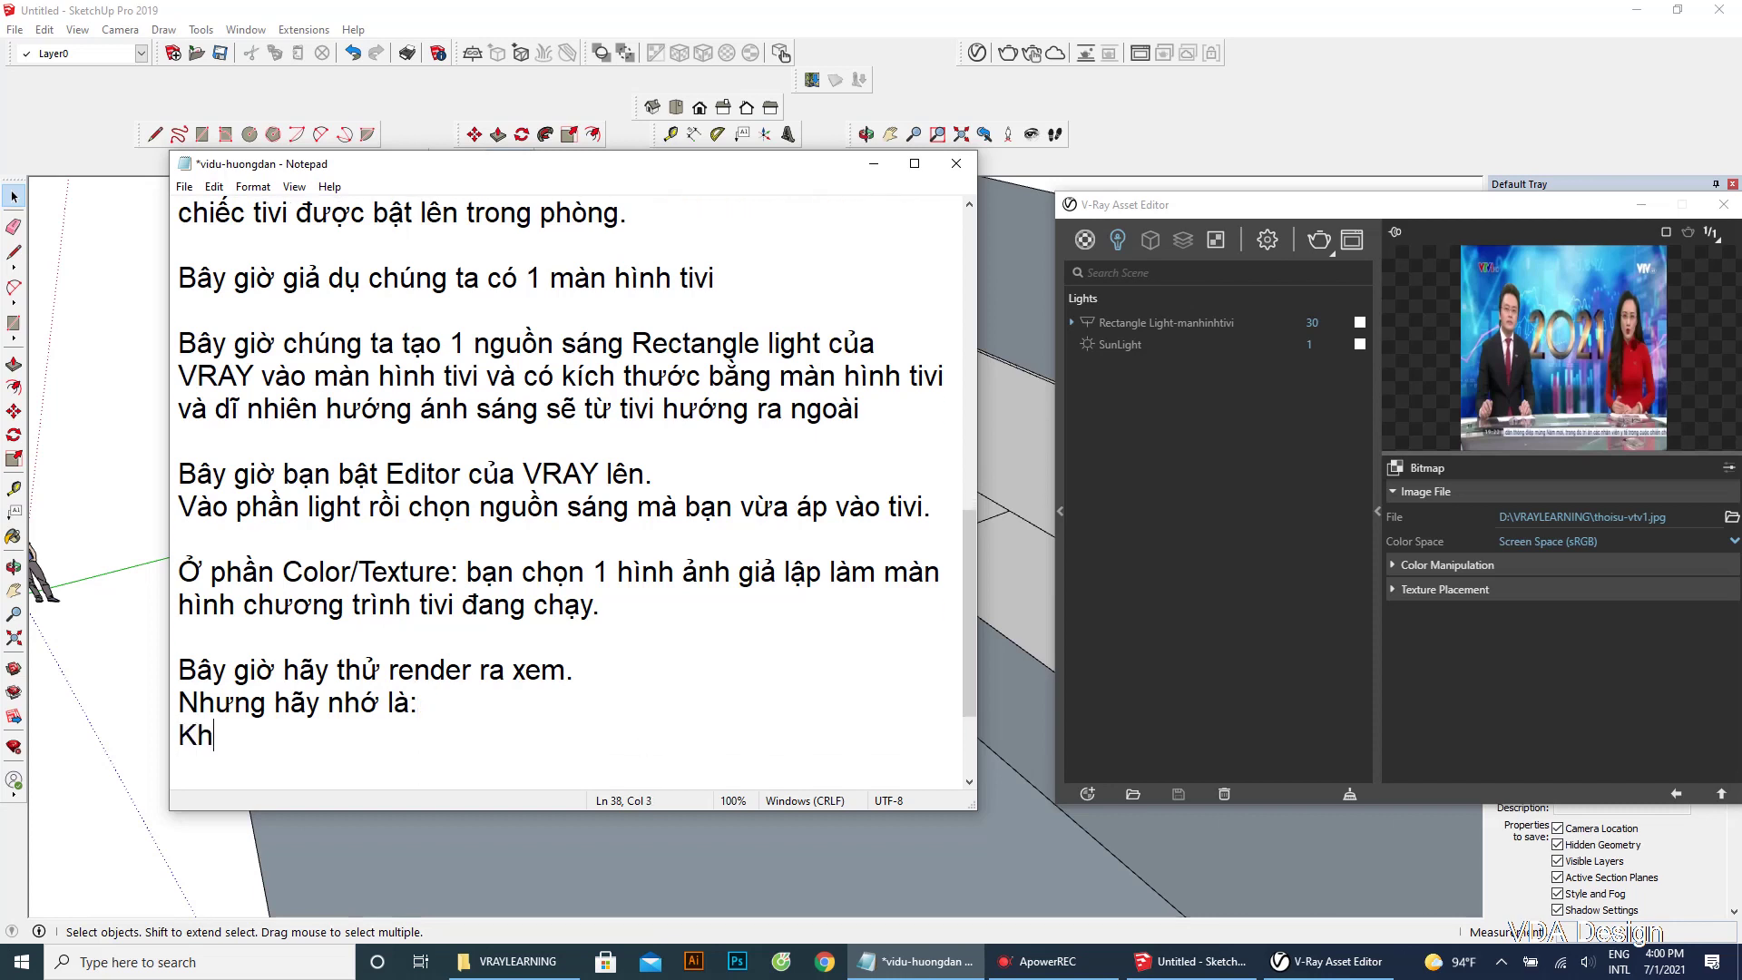
pyautogui.write('i render ra bạn ')
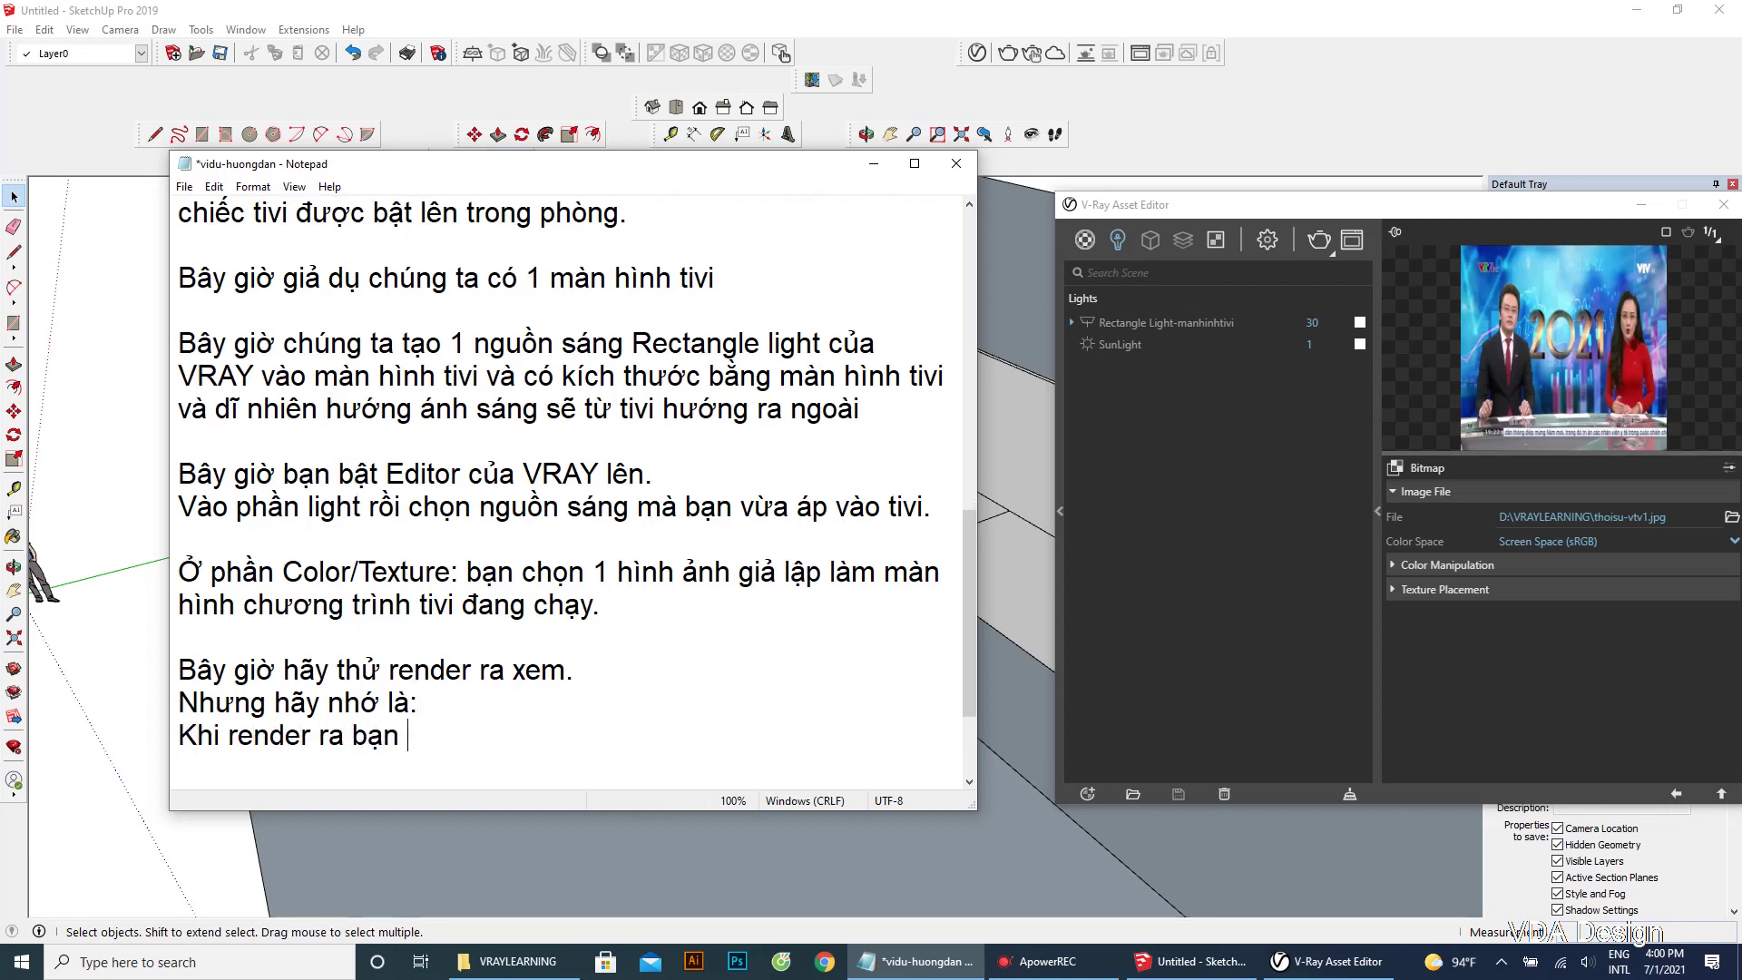
pyautogui.write('sẽ kothấy đ')
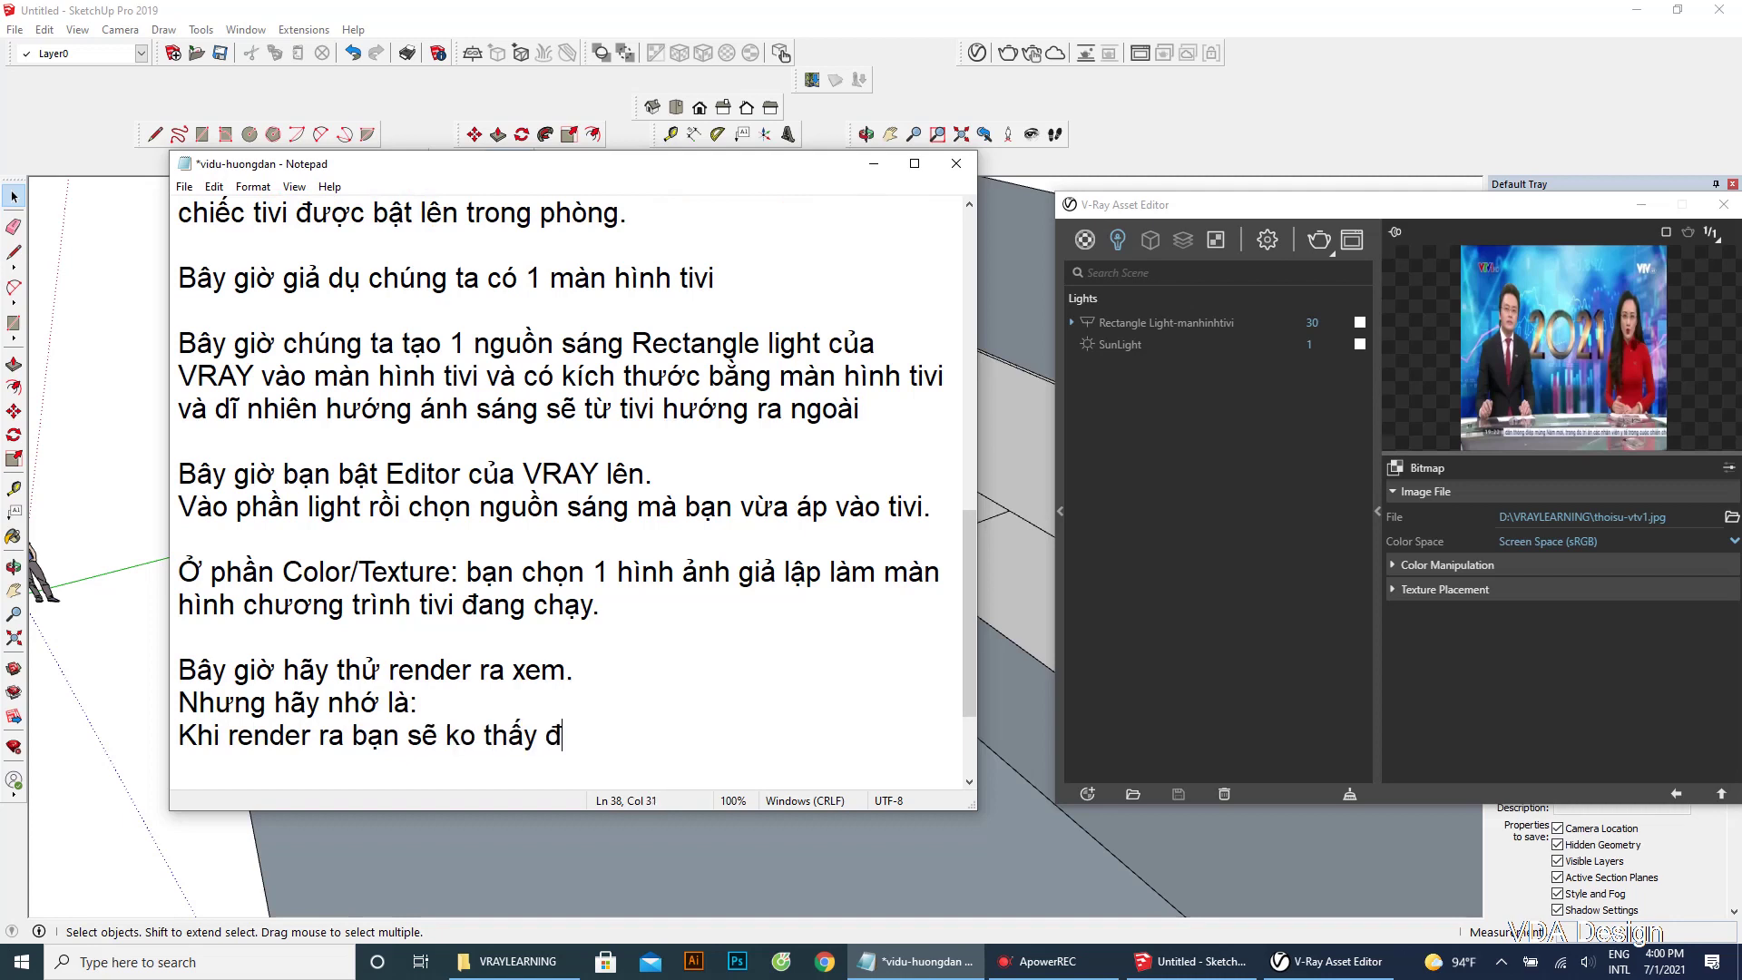
pyautogui.write('ược hinh a')
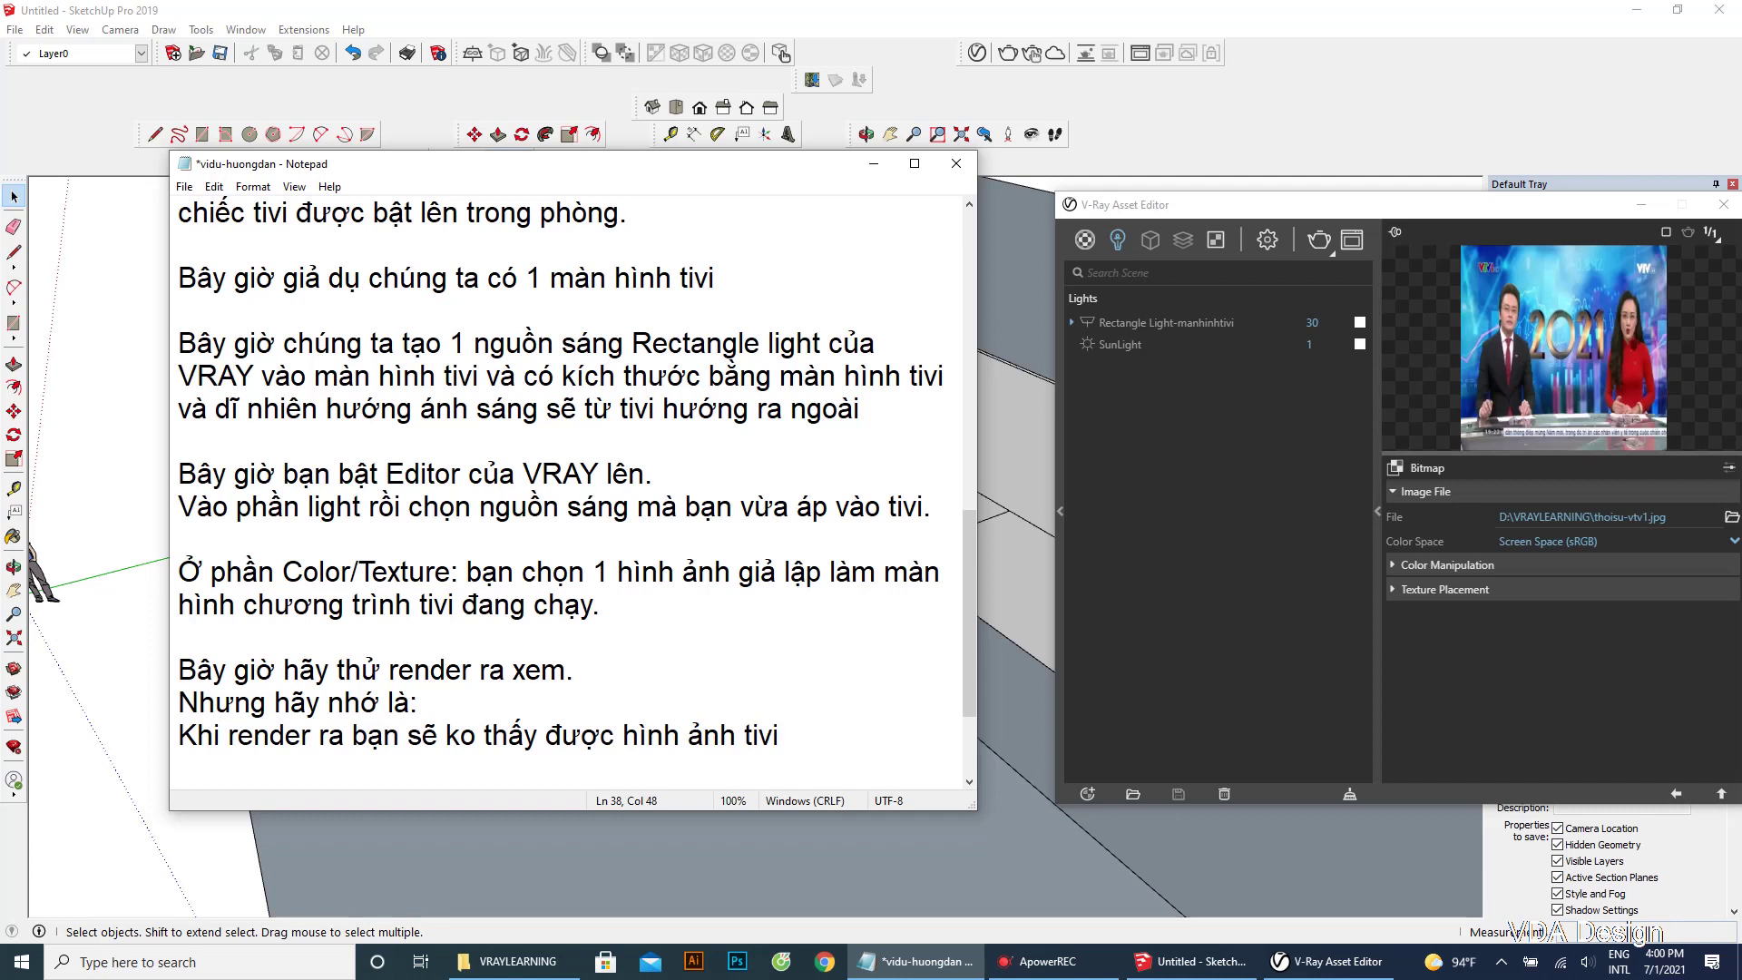
pyautogui.moveTo(798, 165); pyautogui.dragTo(601, 222)
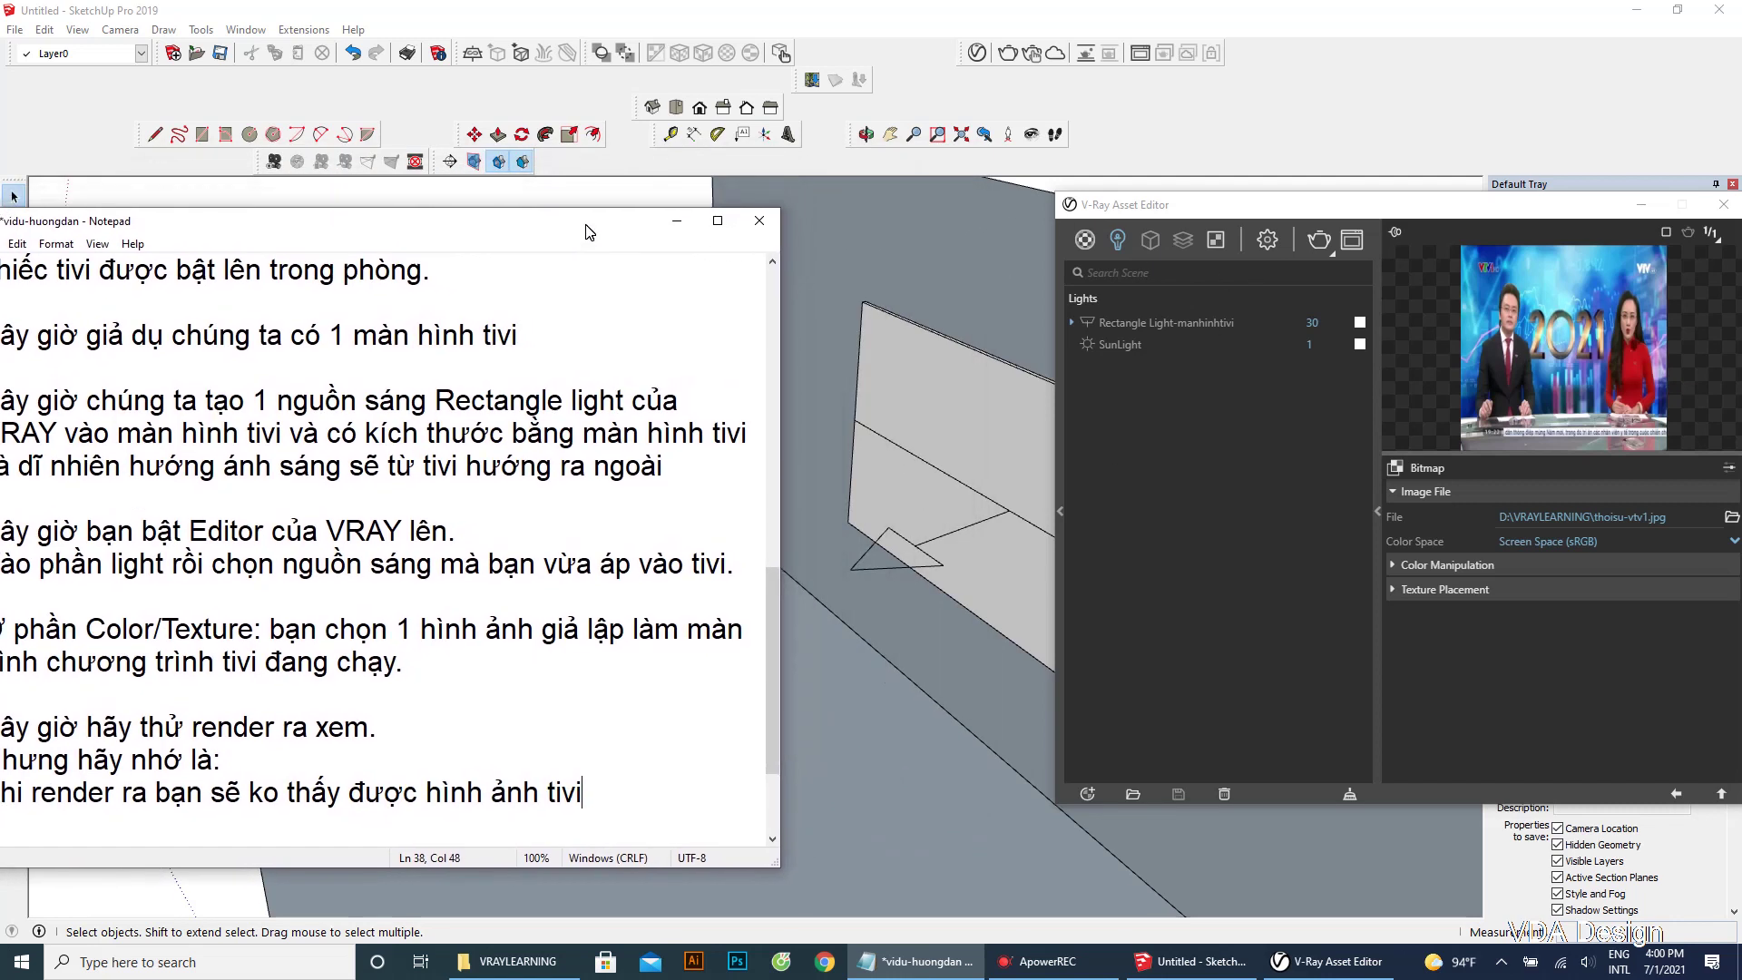
pyautogui.moveTo(1208, 205); pyautogui.dragTo(1262, 218)
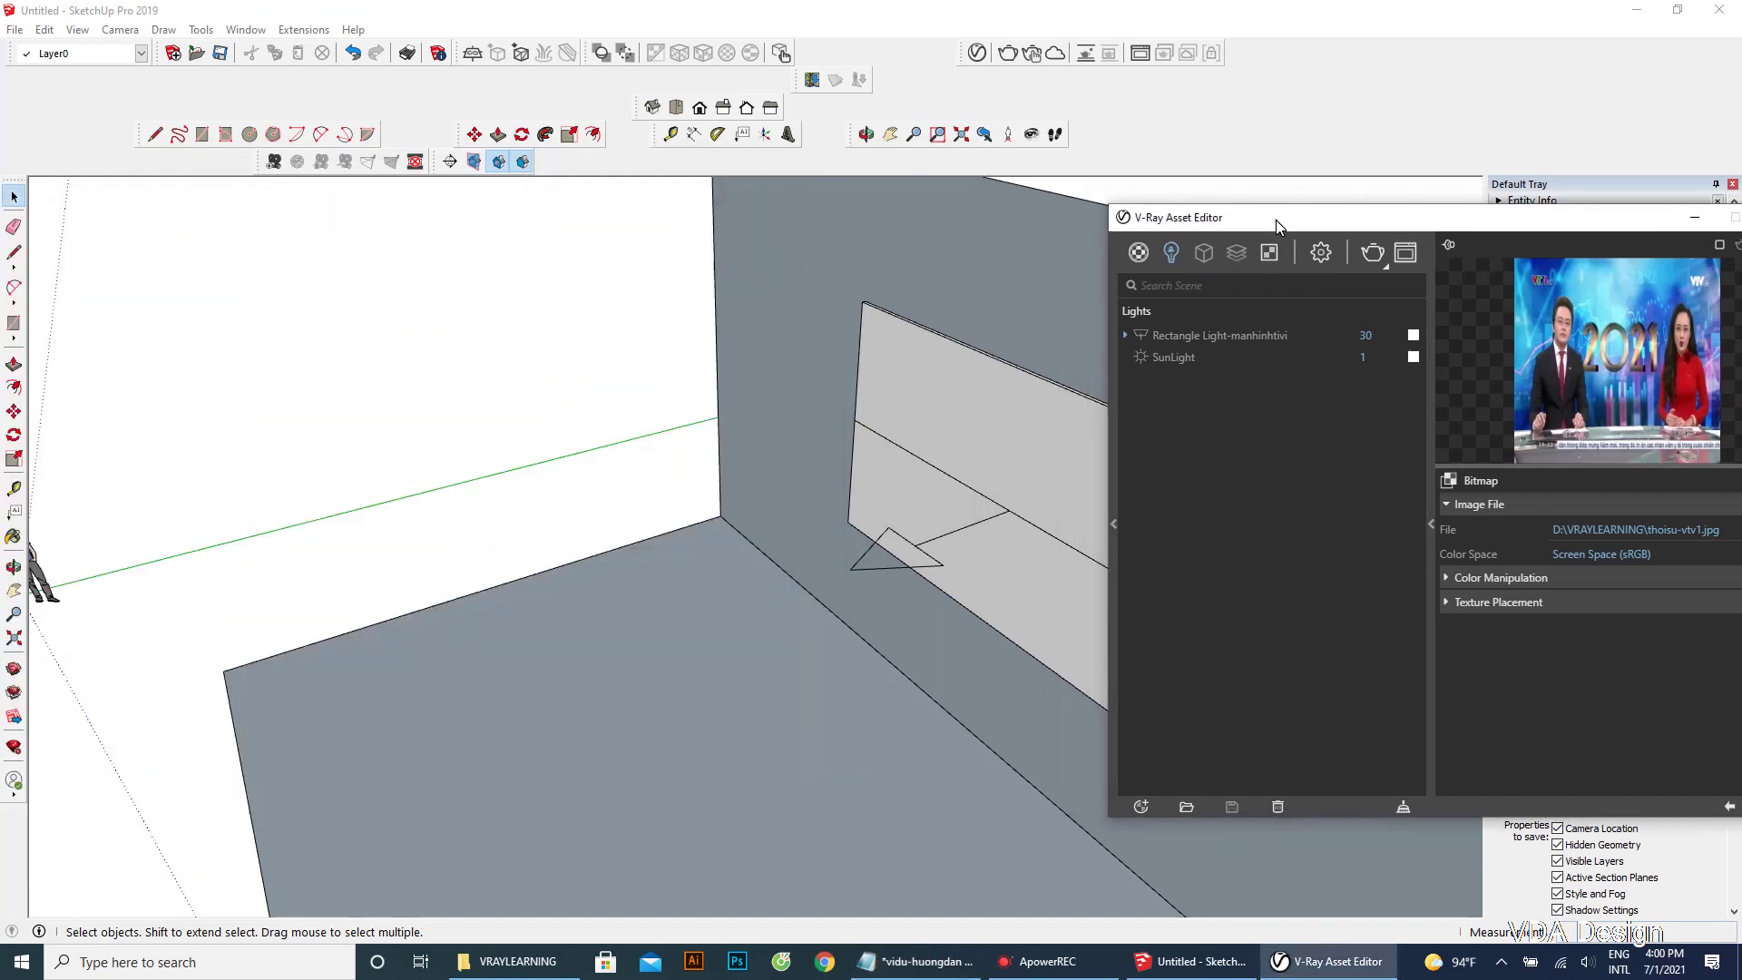
# Step: Run an Interactive Render in the frame buffer, then reshow the Rectangle Light's parameters
pyautogui.click(1383, 270)
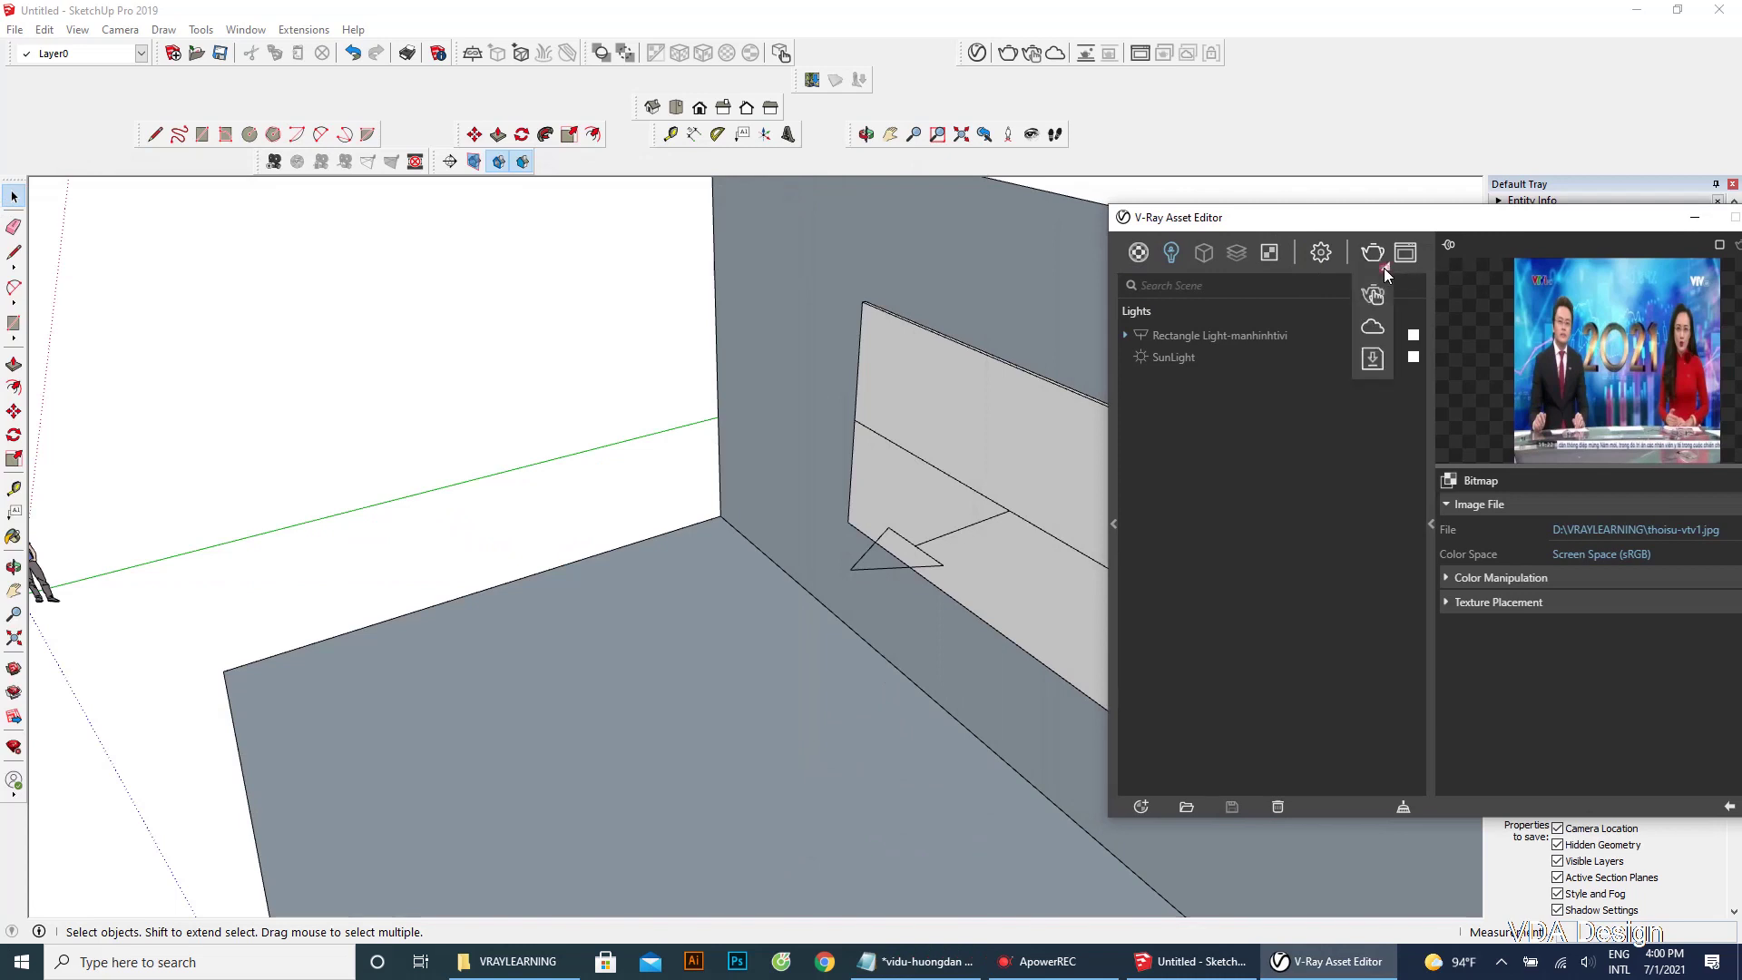
pyautogui.click(1371, 299)
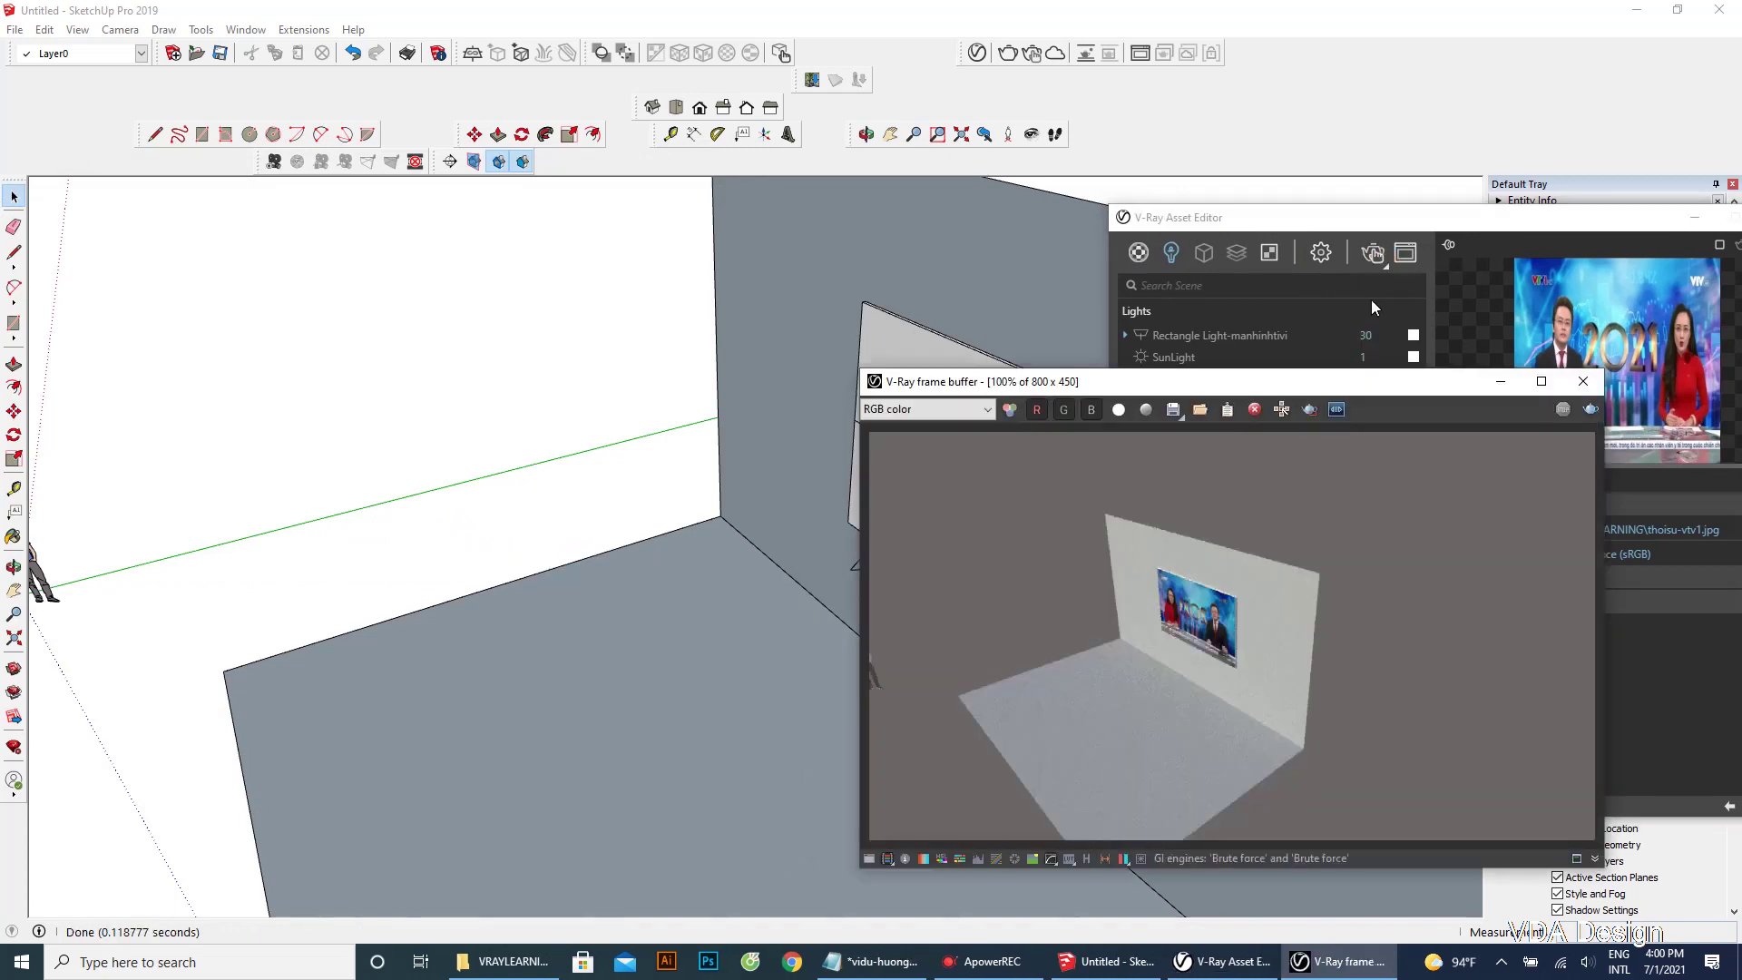
pyautogui.moveTo(1355, 392); pyautogui.dragTo(552, 239)
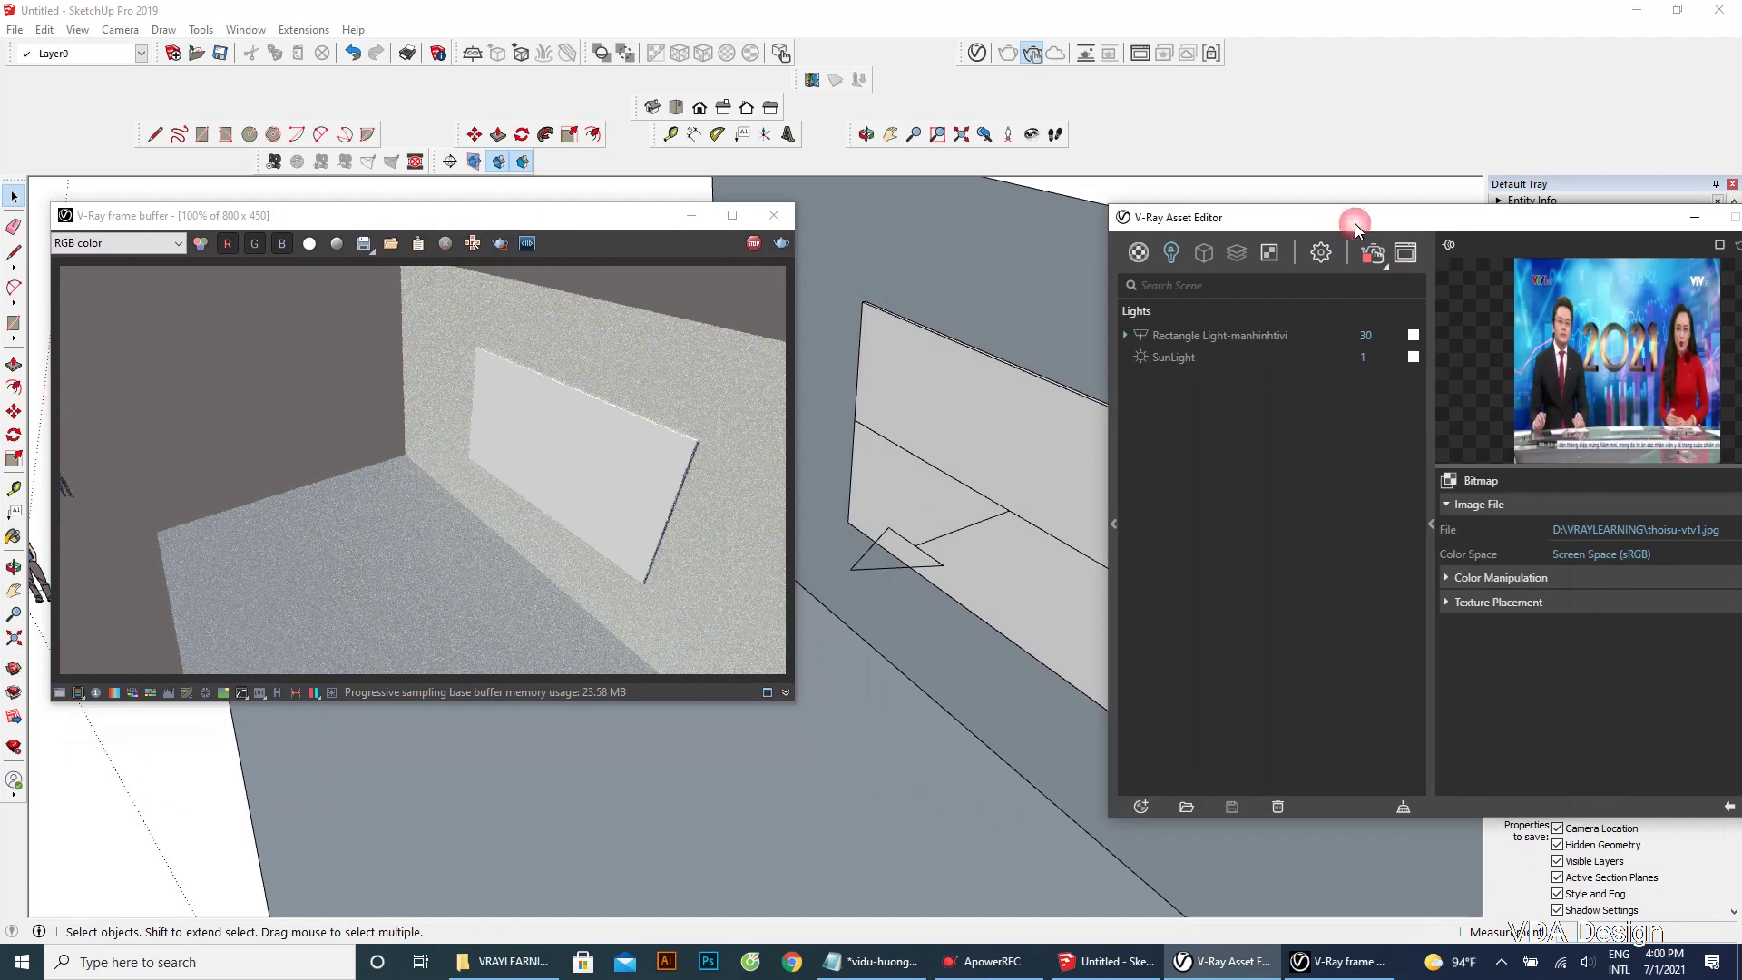
pyautogui.moveTo(1369, 220); pyautogui.dragTo(1261, 223)
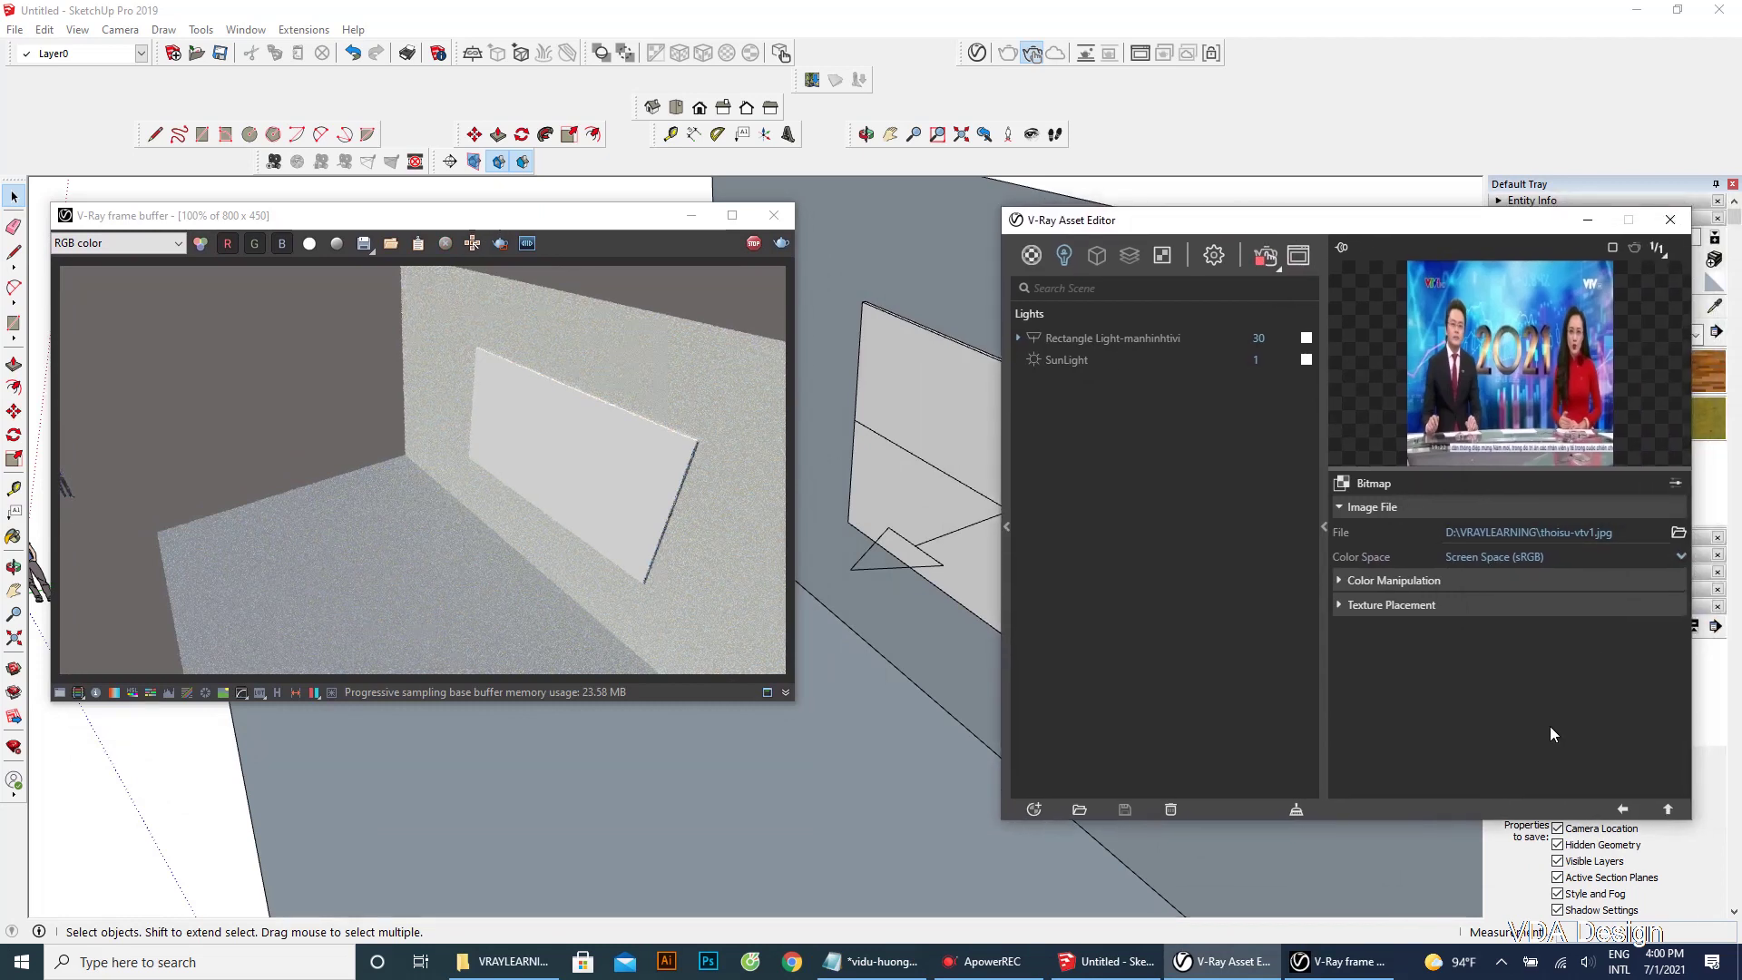
pyautogui.click(1343, 506)
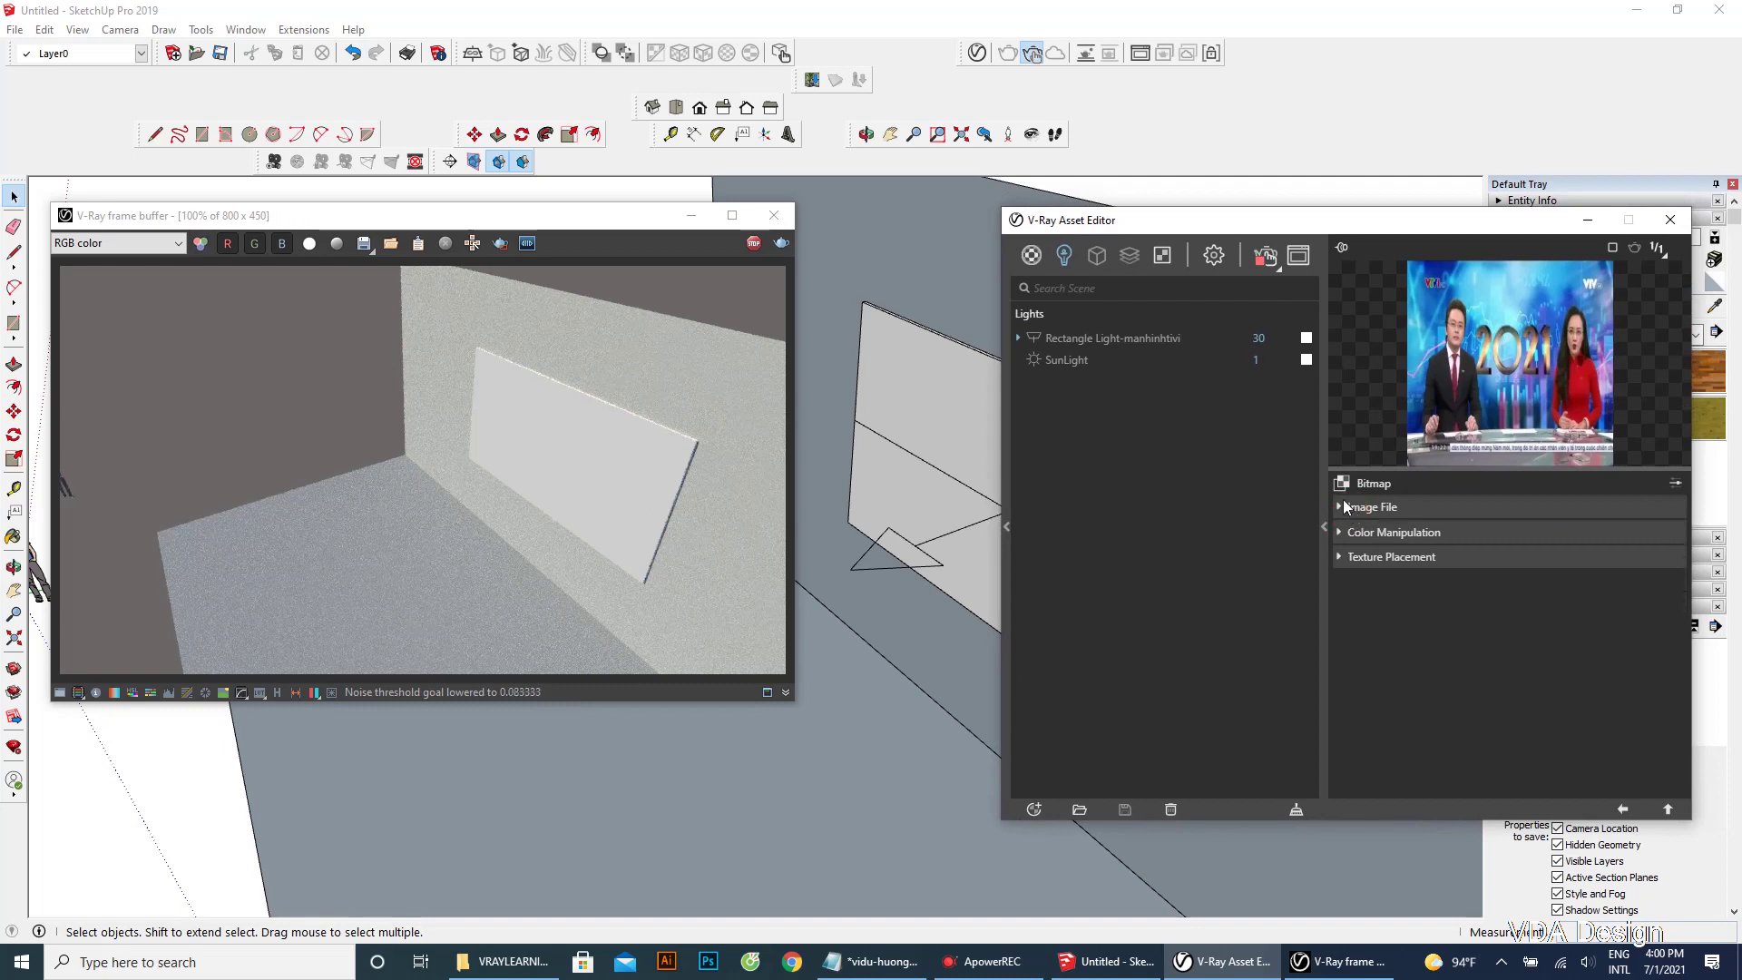
pyautogui.click(1090, 339)
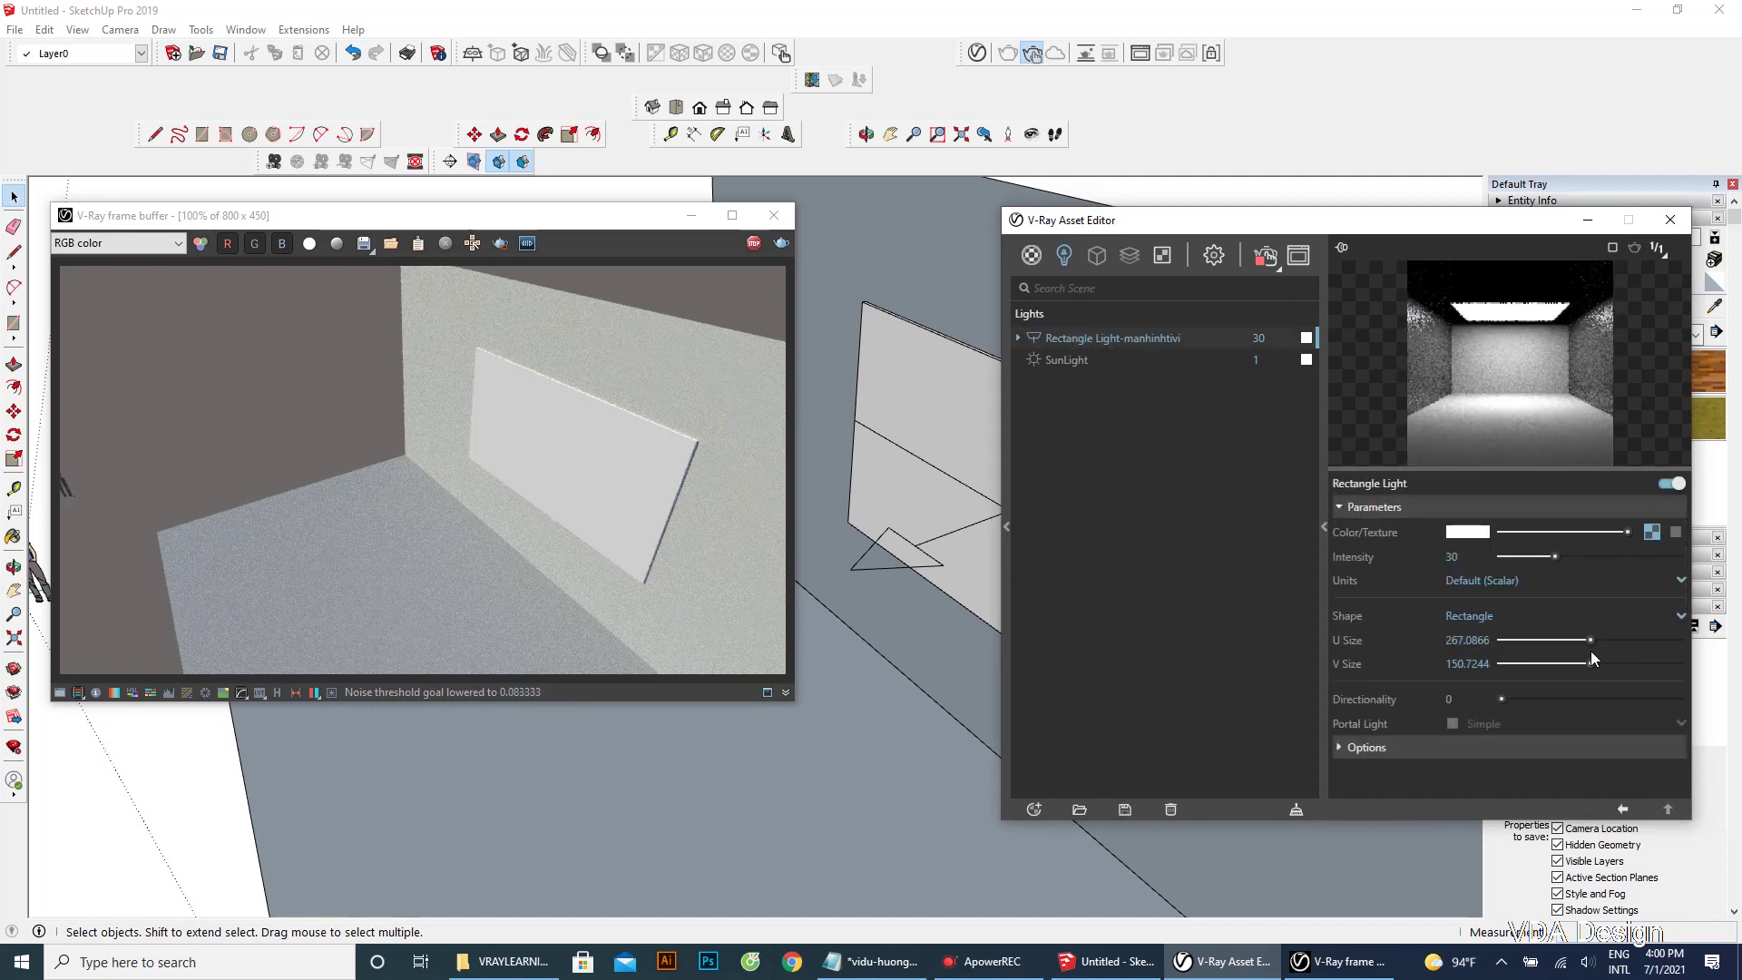
pyautogui.click(871, 969)
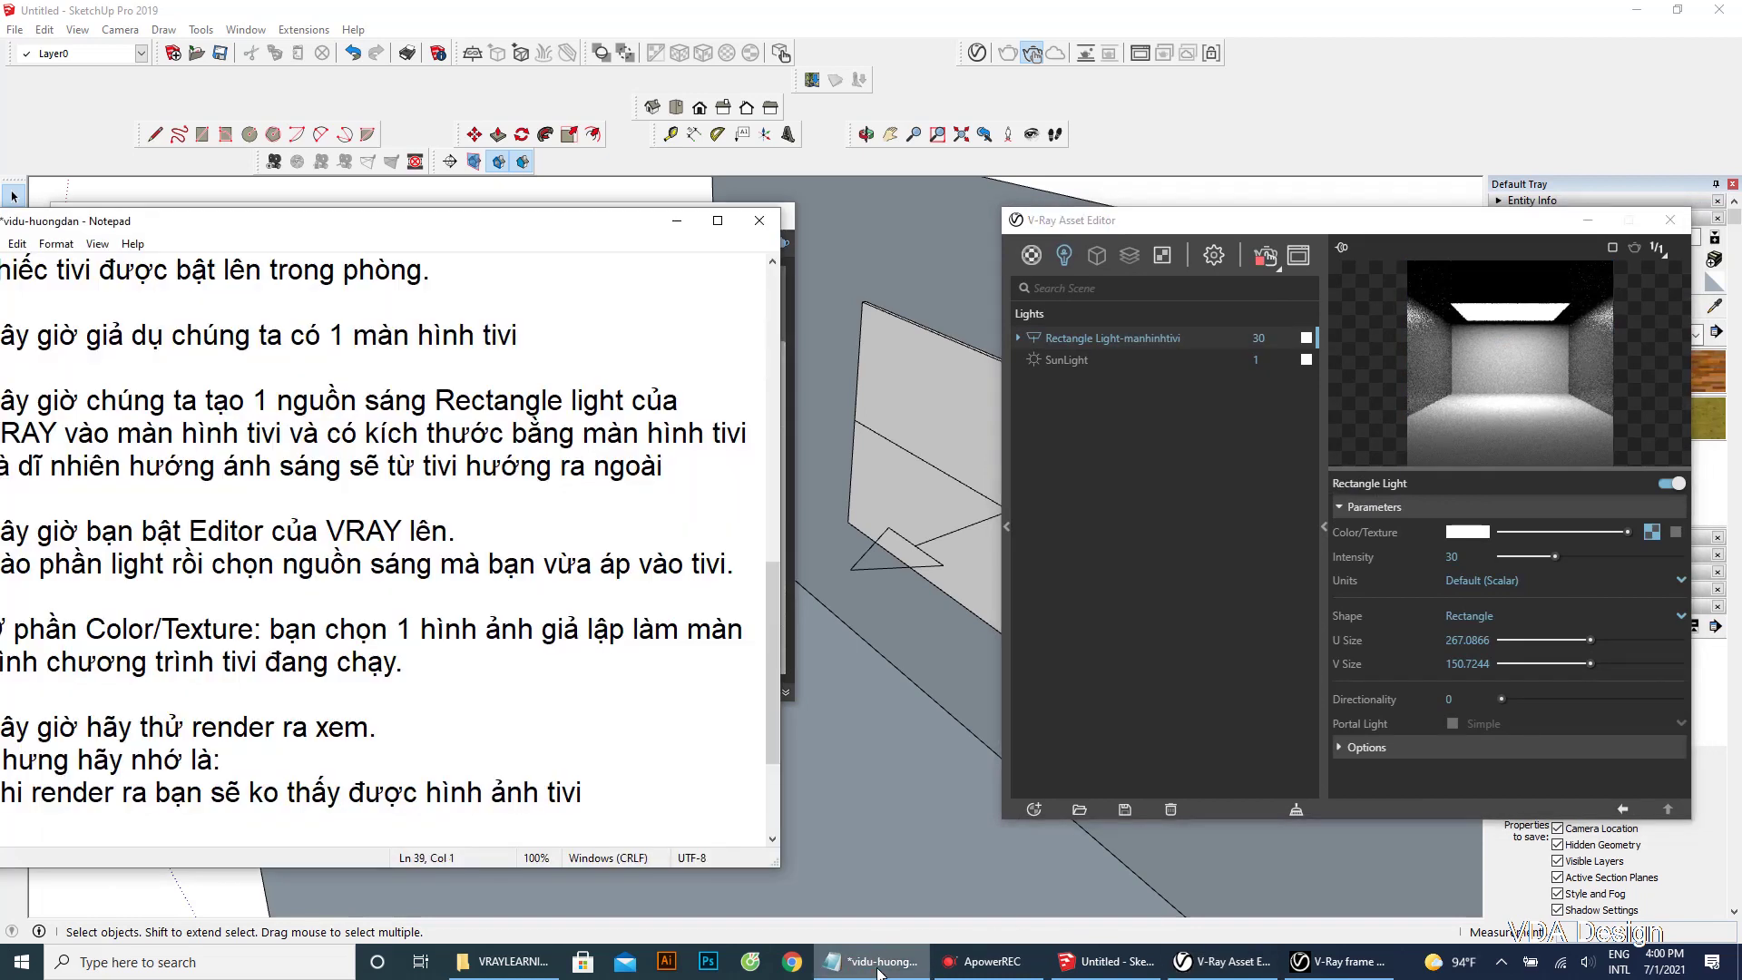
# Step: On a new line in the notes, type 'Mà hãy check chọn vào check box bên cạnh'
pyautogui.moveTo(563, 238); pyautogui.dragTo(645, 256)
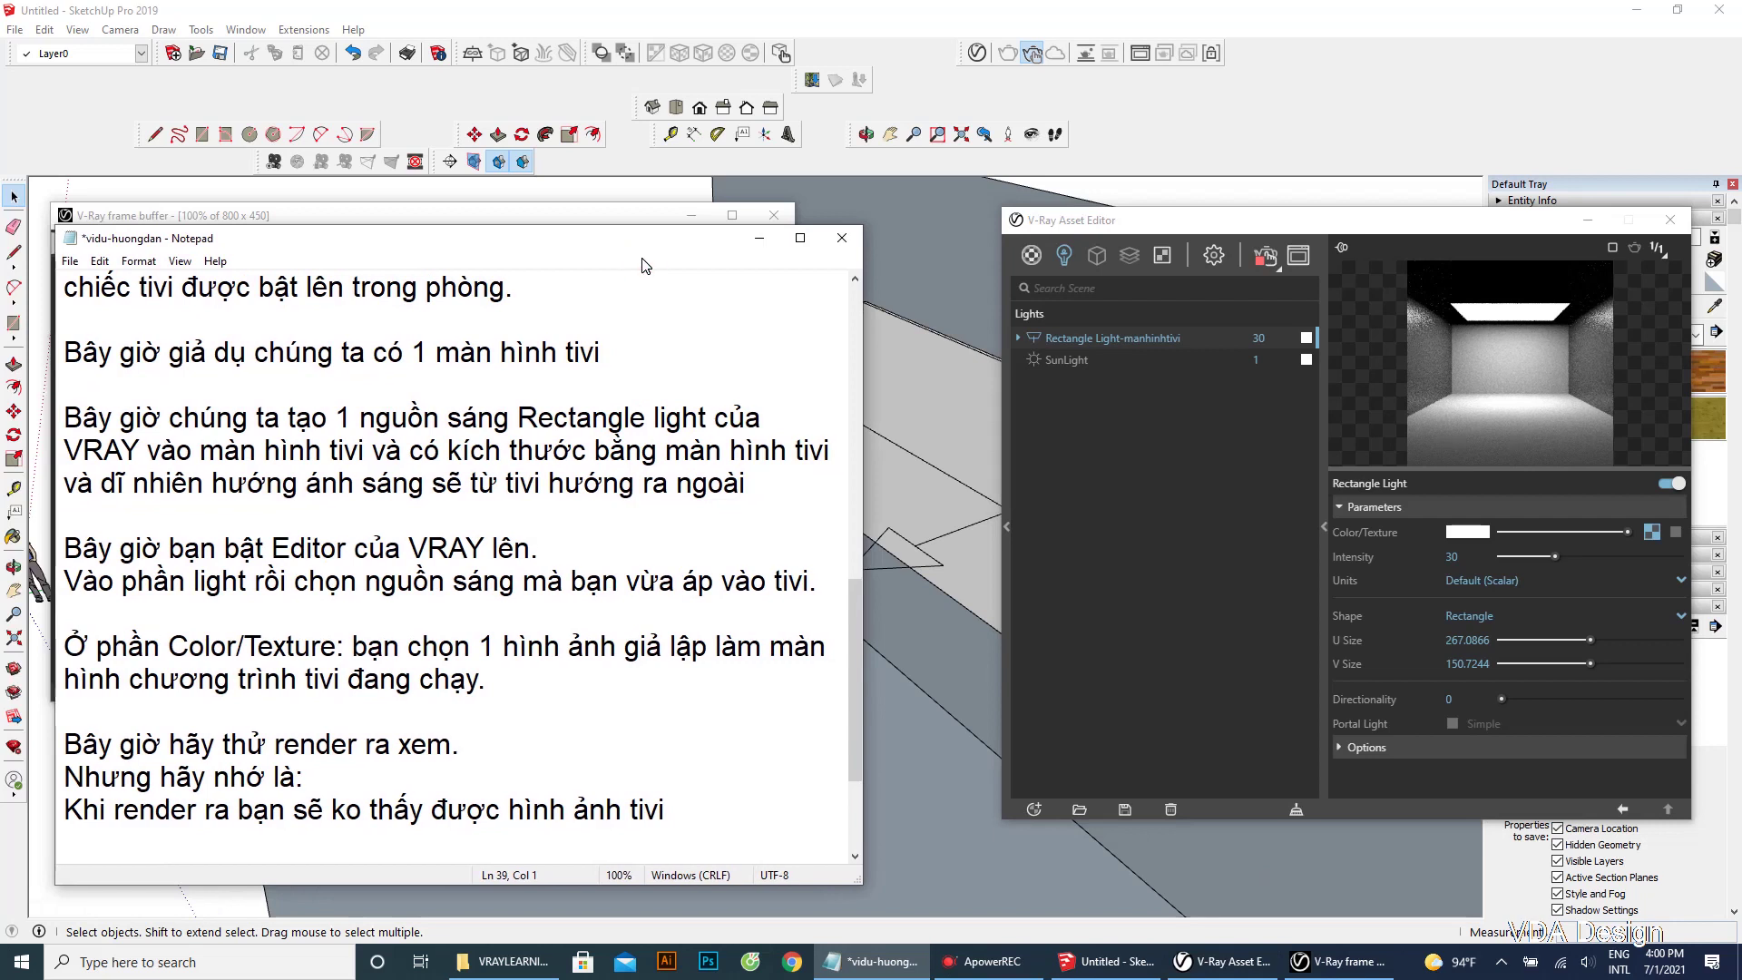
pyautogui.press('Return')
pyautogui.write('Mà hãy c')
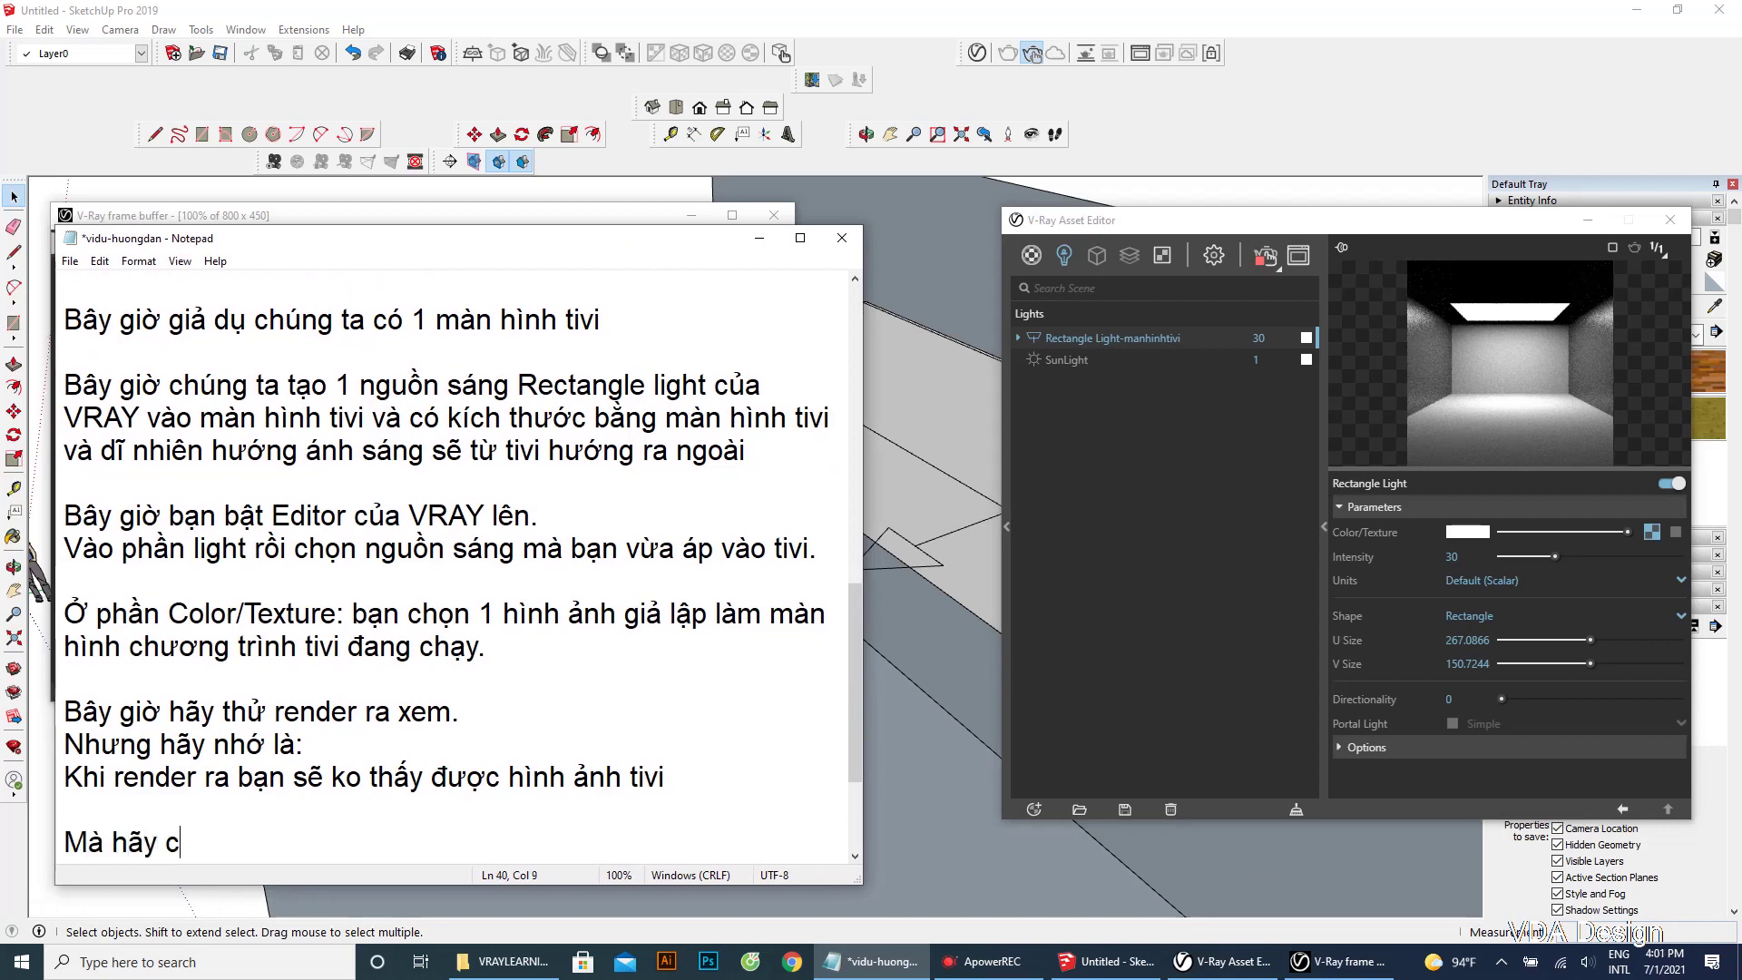
pyautogui.write('heck chọn vào c')
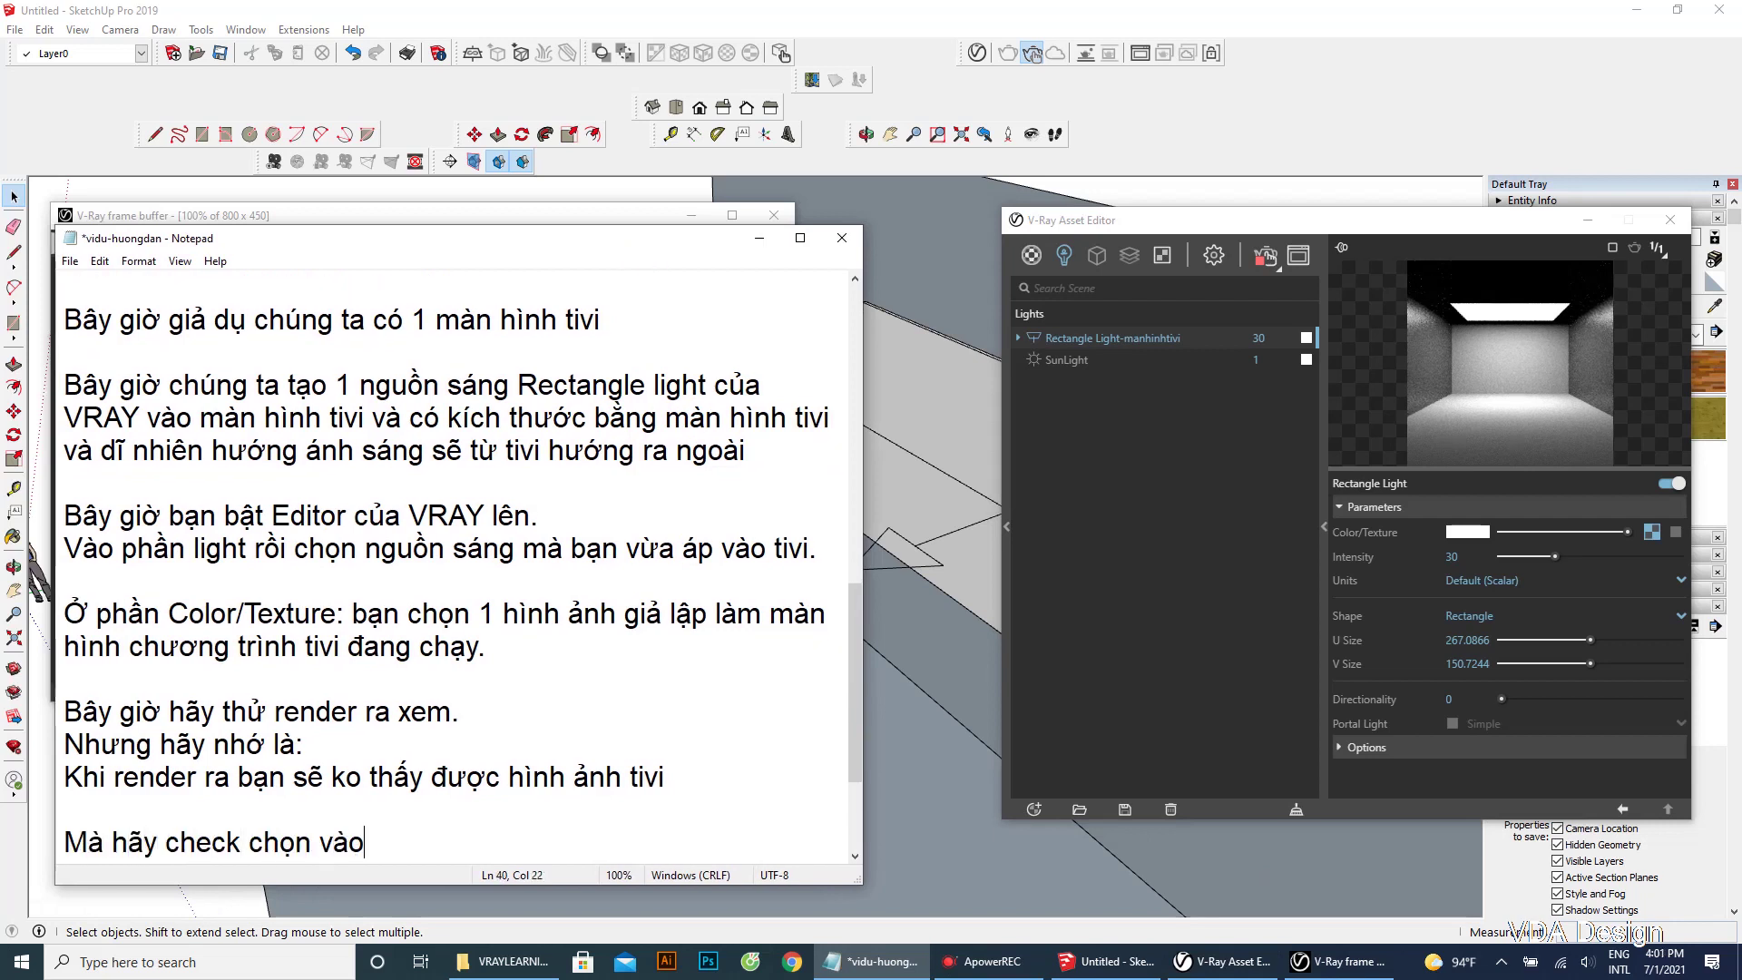
pyautogui.write('heck')
pyautogui.write(' box bê')
pyautogui.write('n cạ')
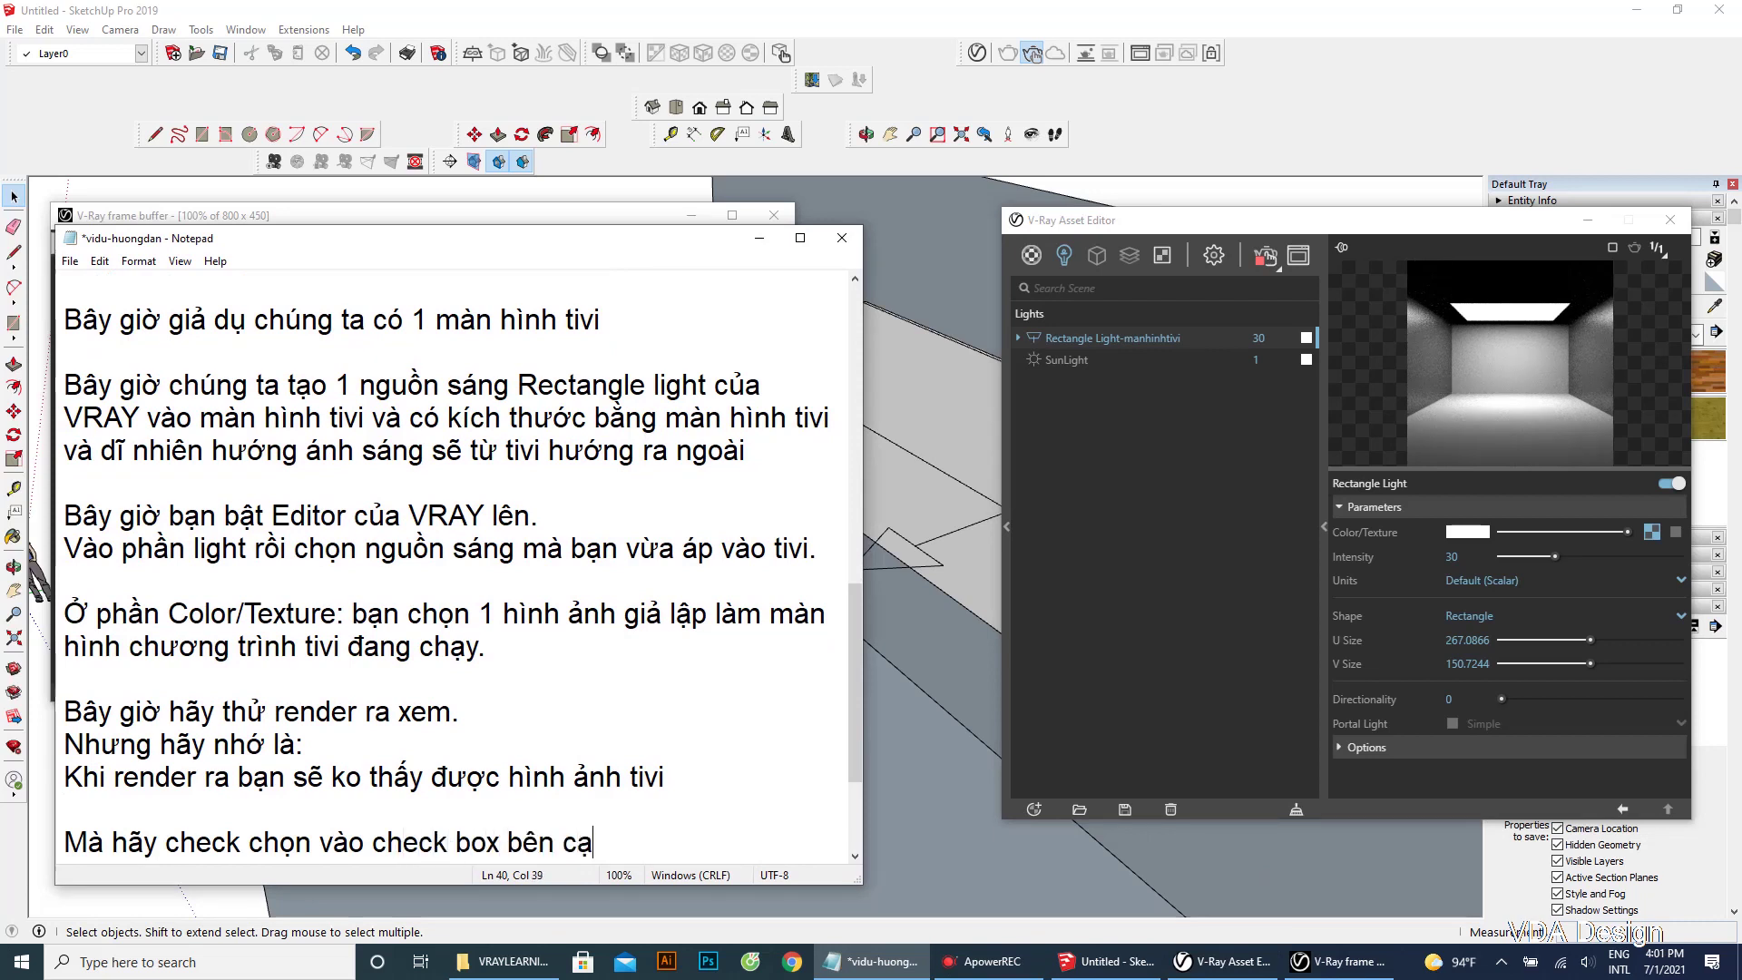
pyautogui.write('nh')
# Step: Enable the TV Rectangle Light's Color/Texture map so the news image glows in the render
pyautogui.click(1673, 535)
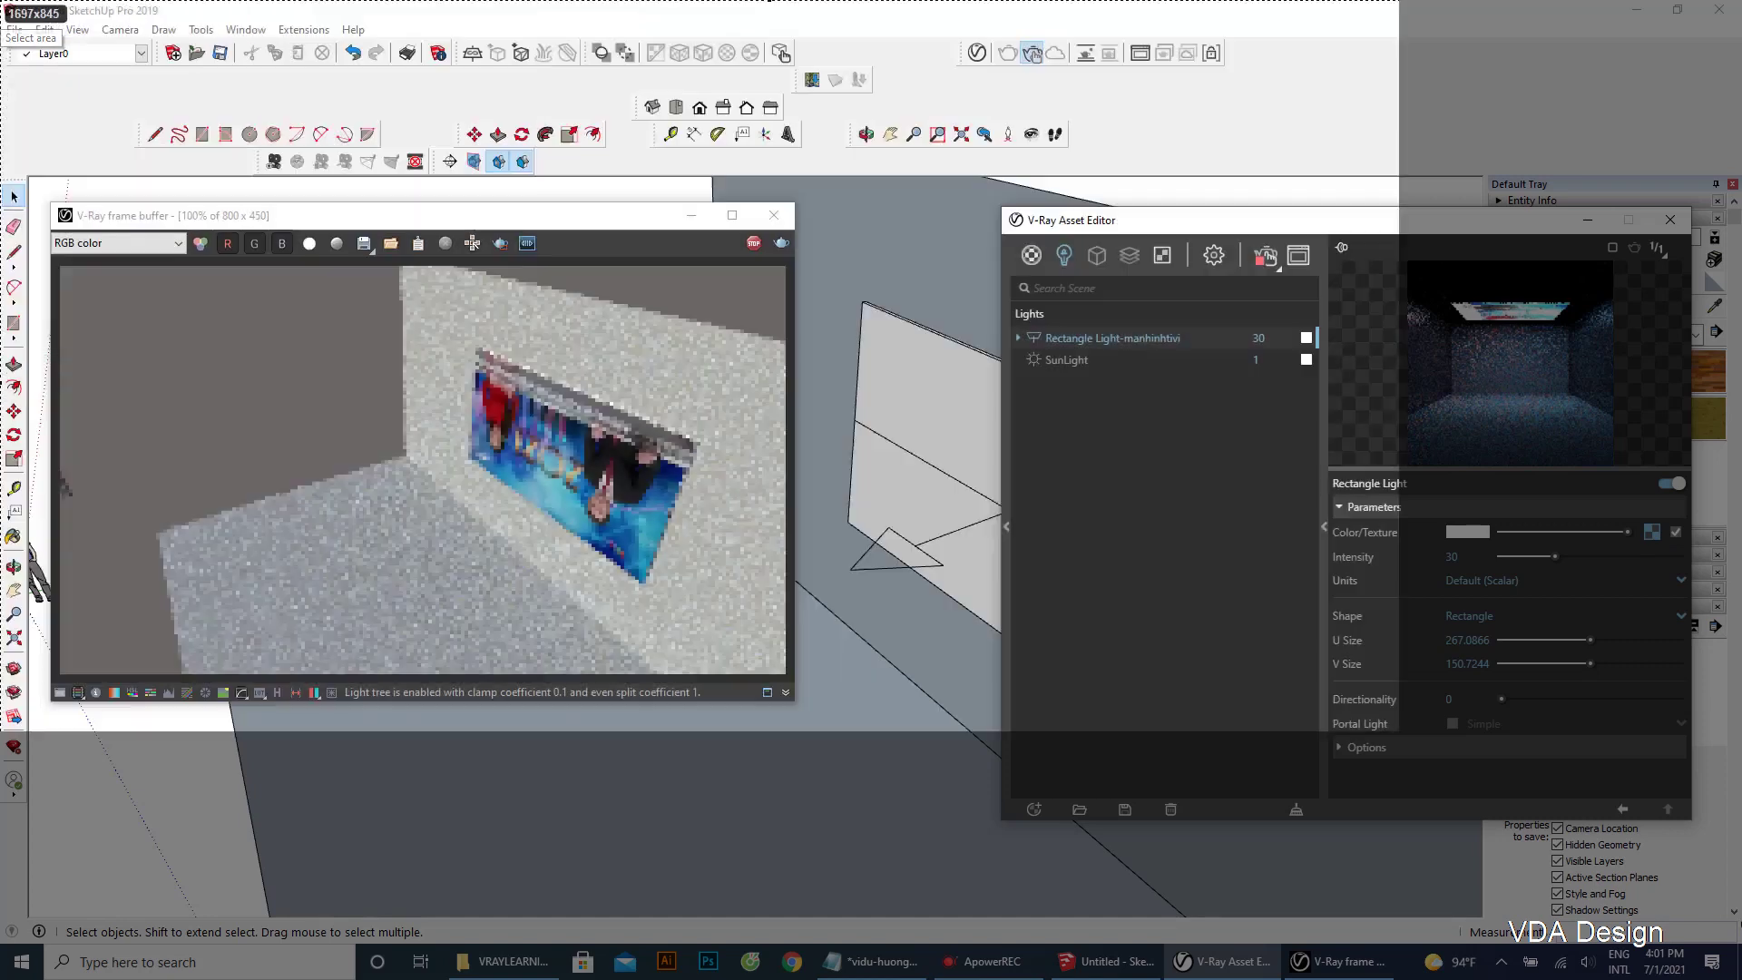
pyautogui.moveTo(0, 0); pyautogui.dragTo(1728, 971)
pyautogui.click(1533, 807)
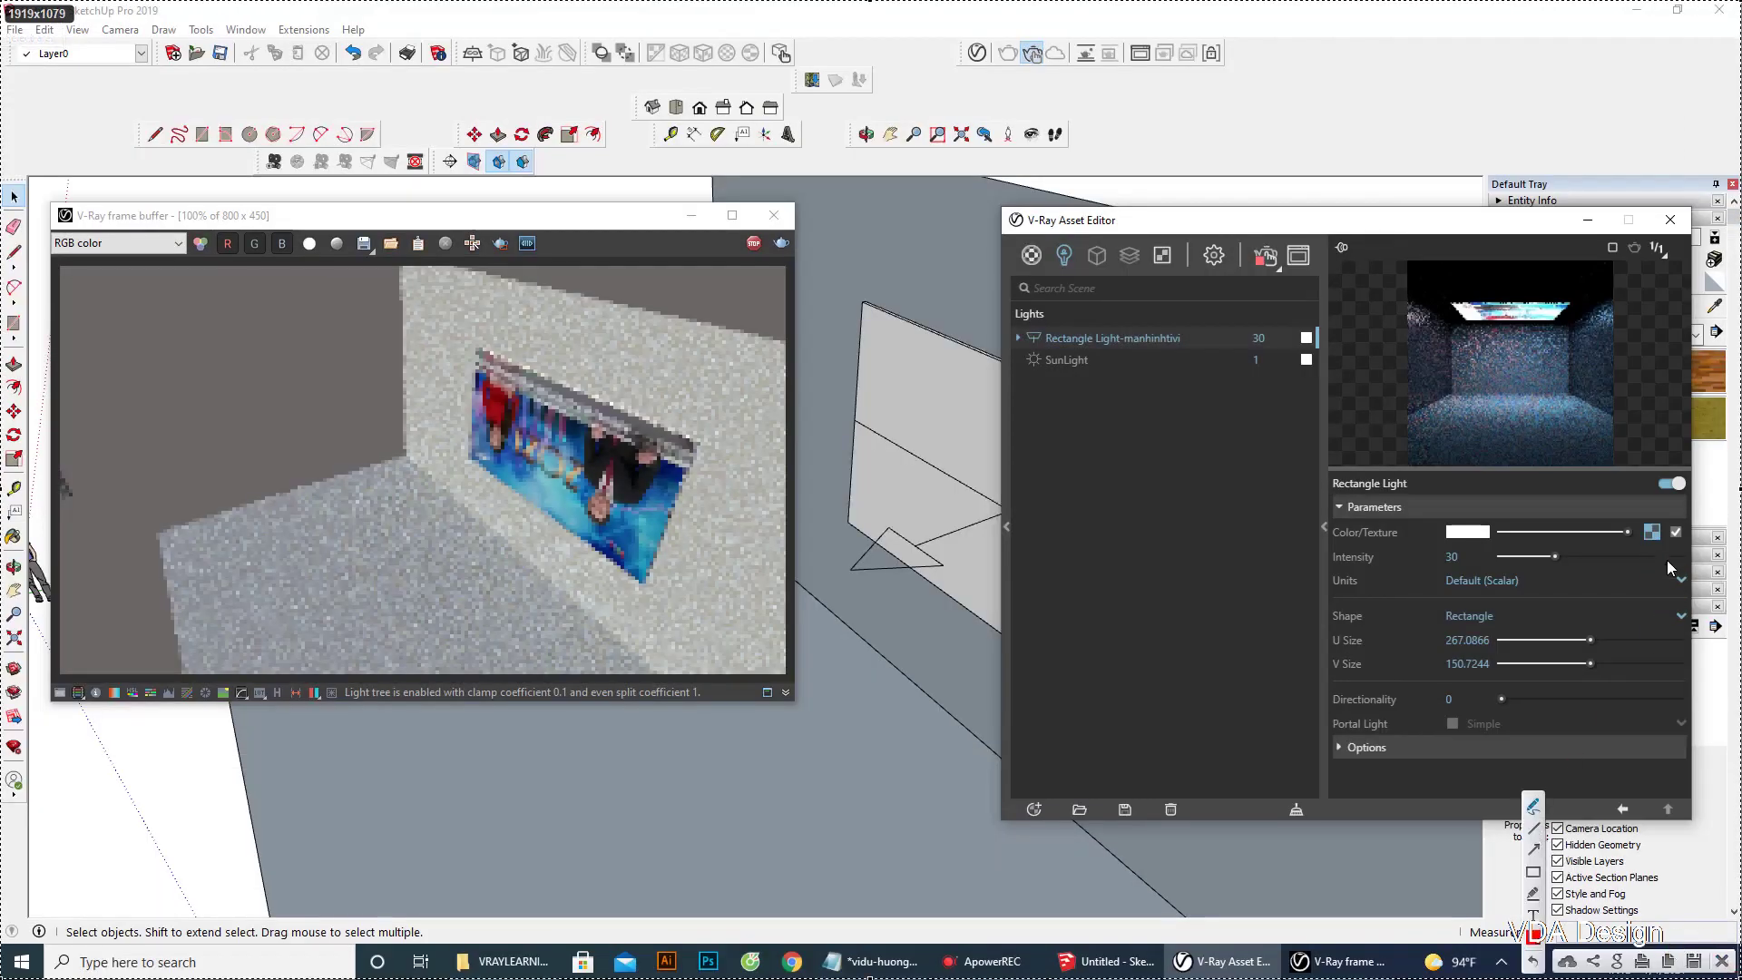
pyautogui.moveTo(1684, 549); pyautogui.dragTo(1668, 528)
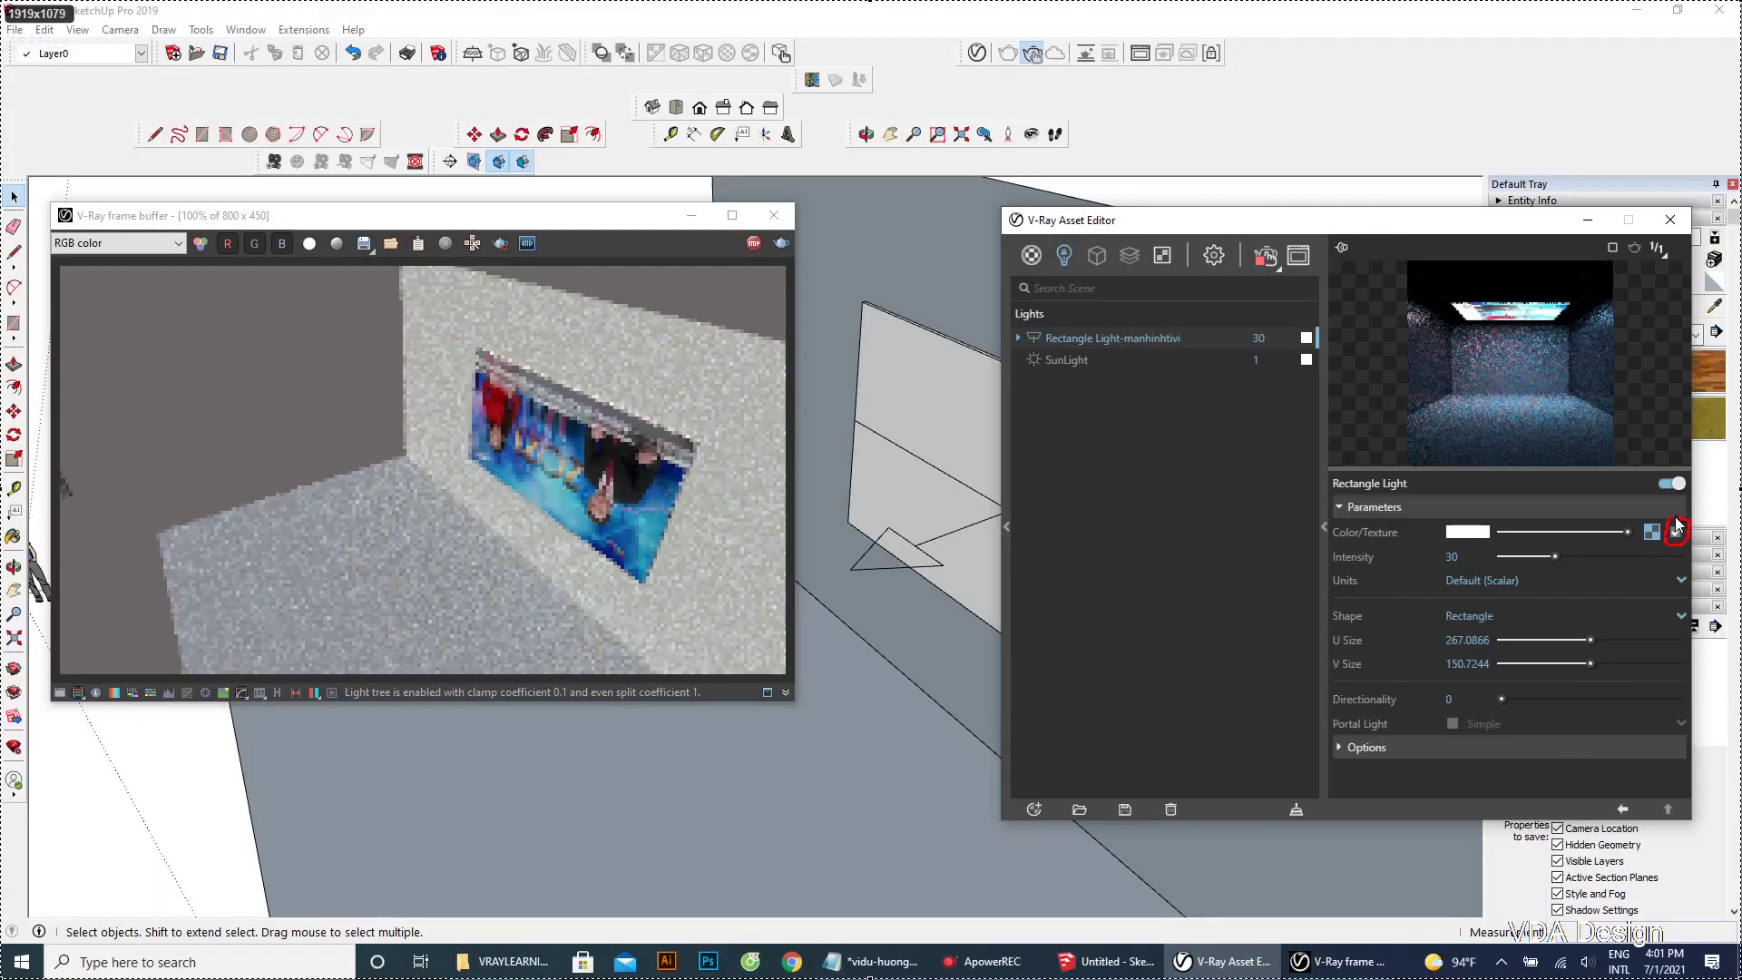
pyautogui.moveTo(1612, 444); pyautogui.dragTo(1531, 324)
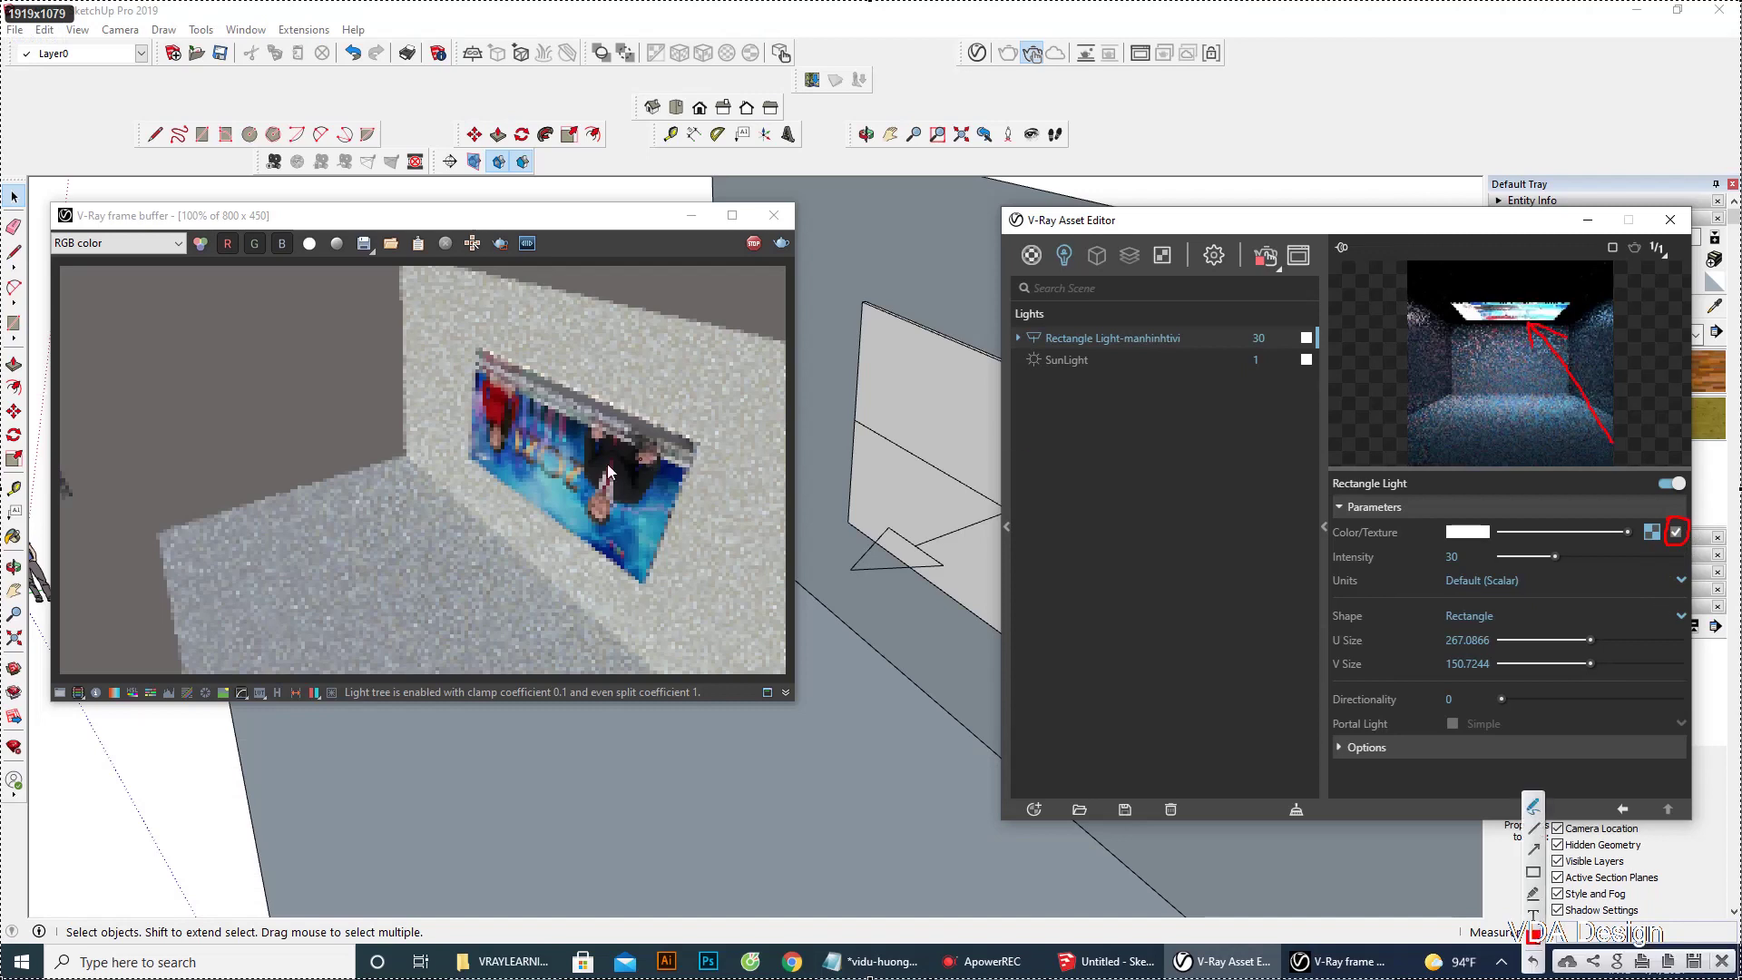
pyautogui.moveTo(581, 465)
pyautogui.mouseDown()
pyautogui.moveTo(411, 519)
pyautogui.moveTo(590, 458)
pyautogui.mouseUp()
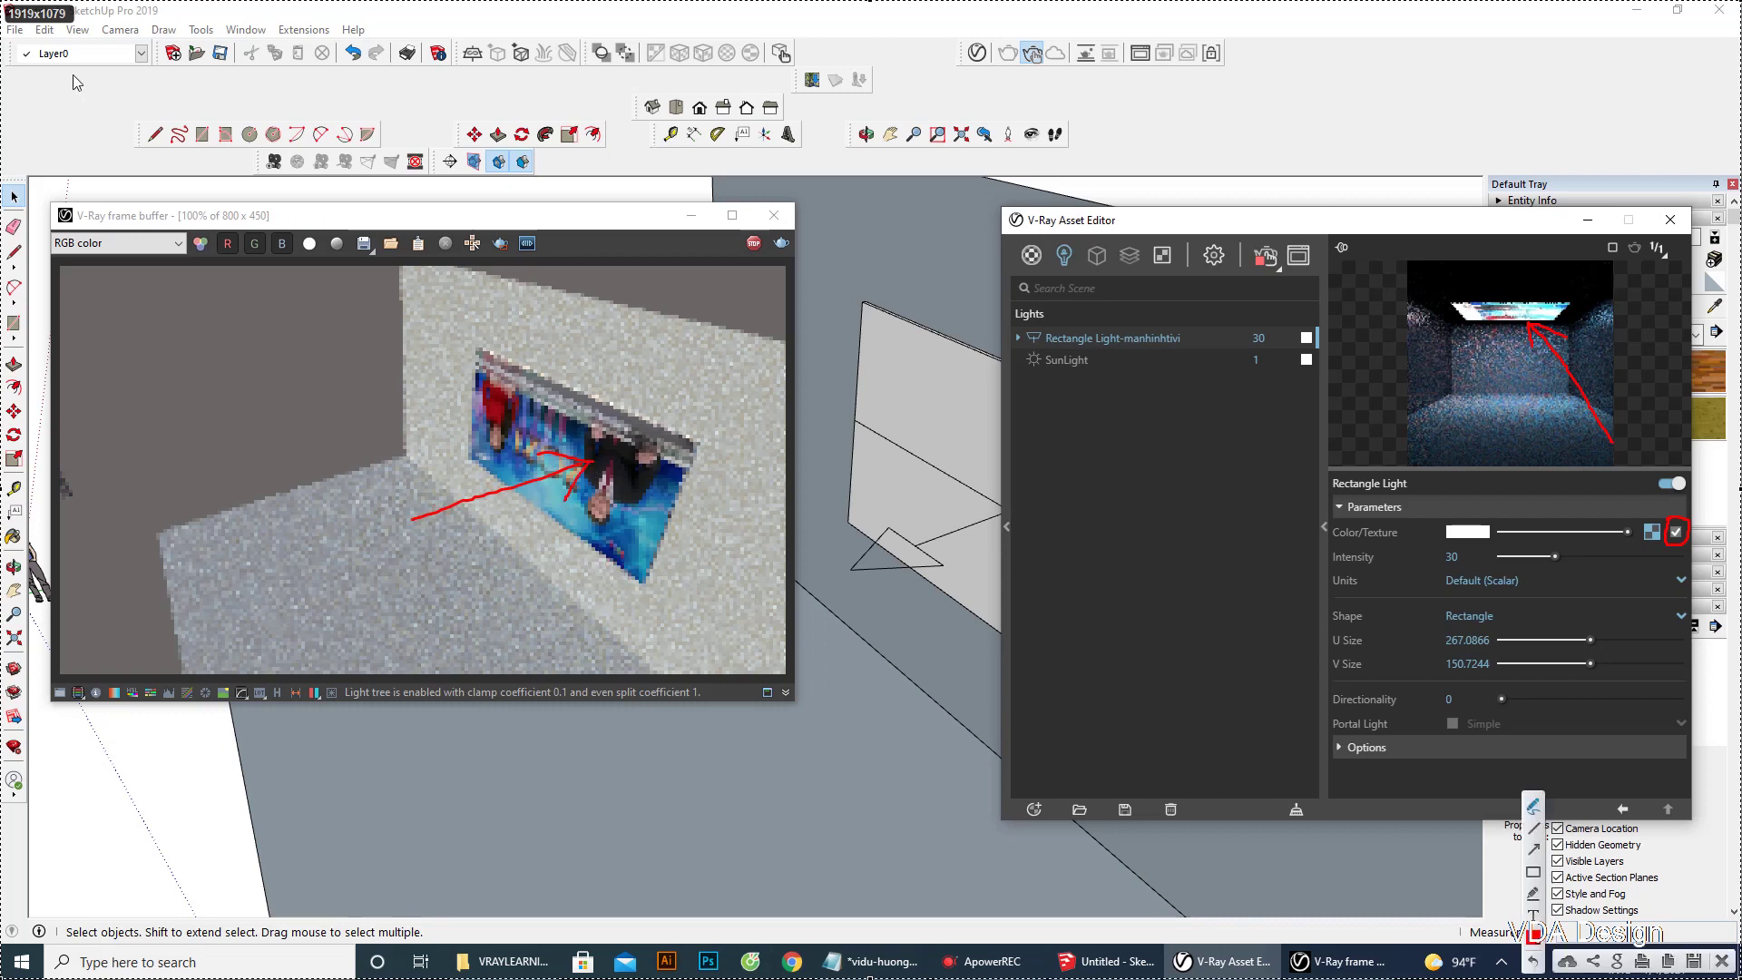
pyautogui.moveTo(180, 215)
pyautogui.mouseDown()
pyautogui.moveTo(265, 342)
pyautogui.moveTo(463, 434)
pyautogui.mouseUp()
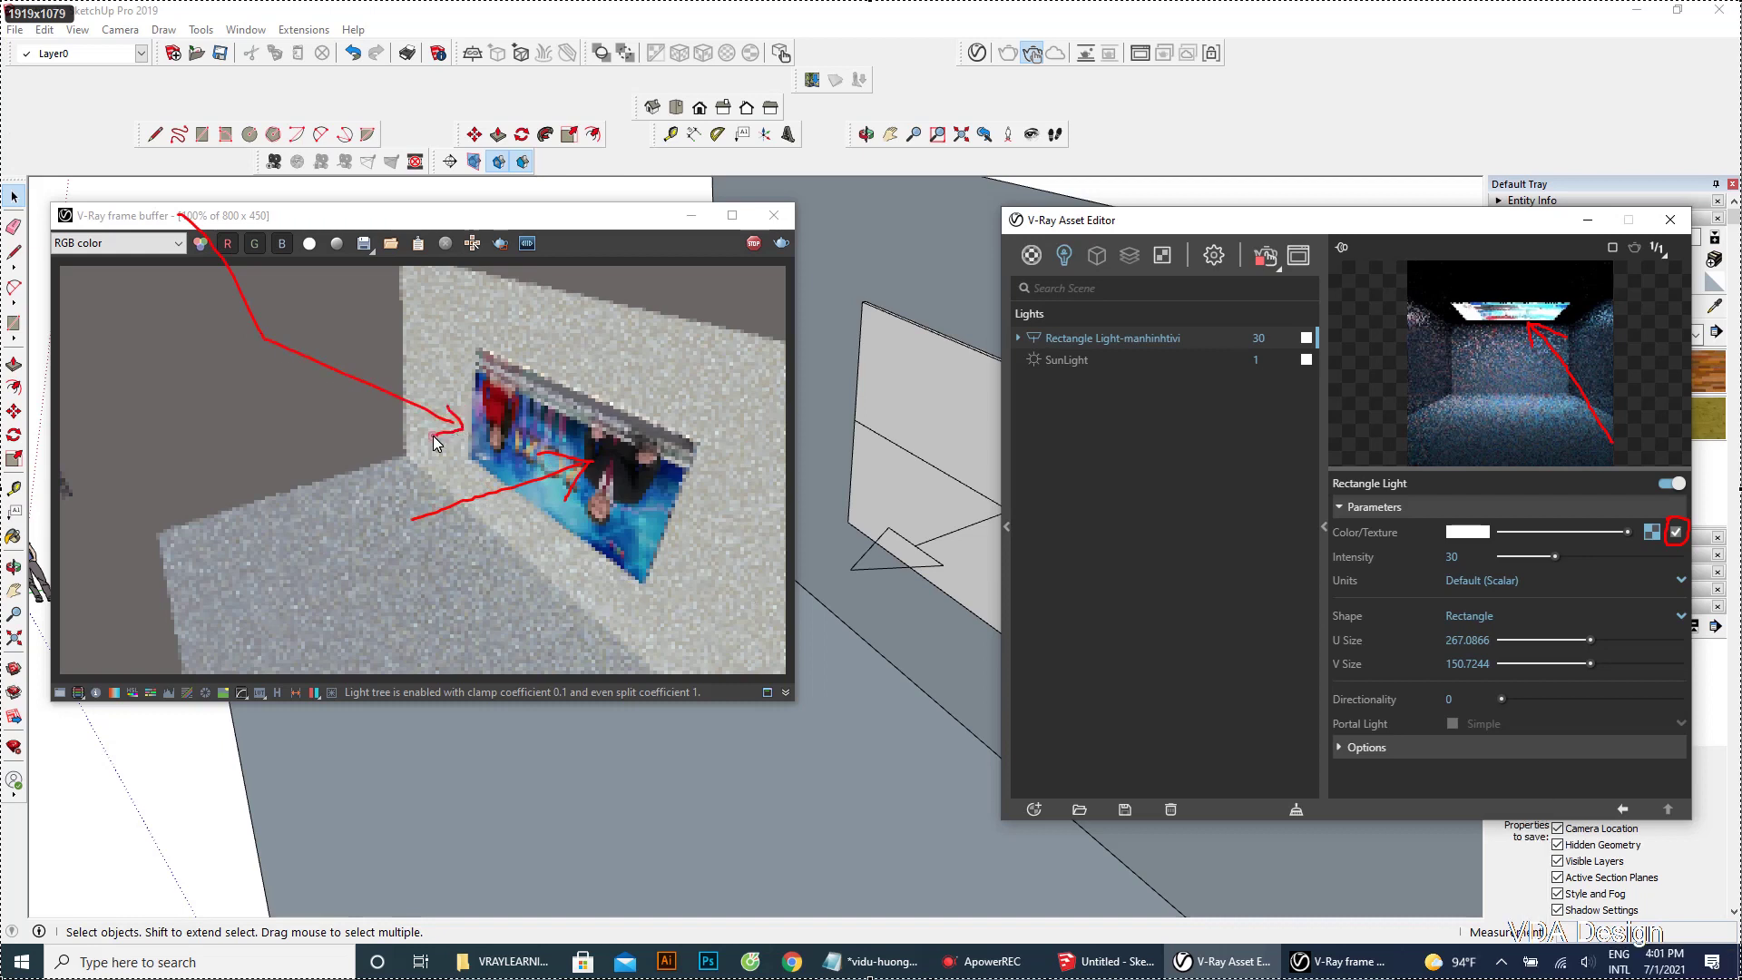
pyautogui.click(440, 434)
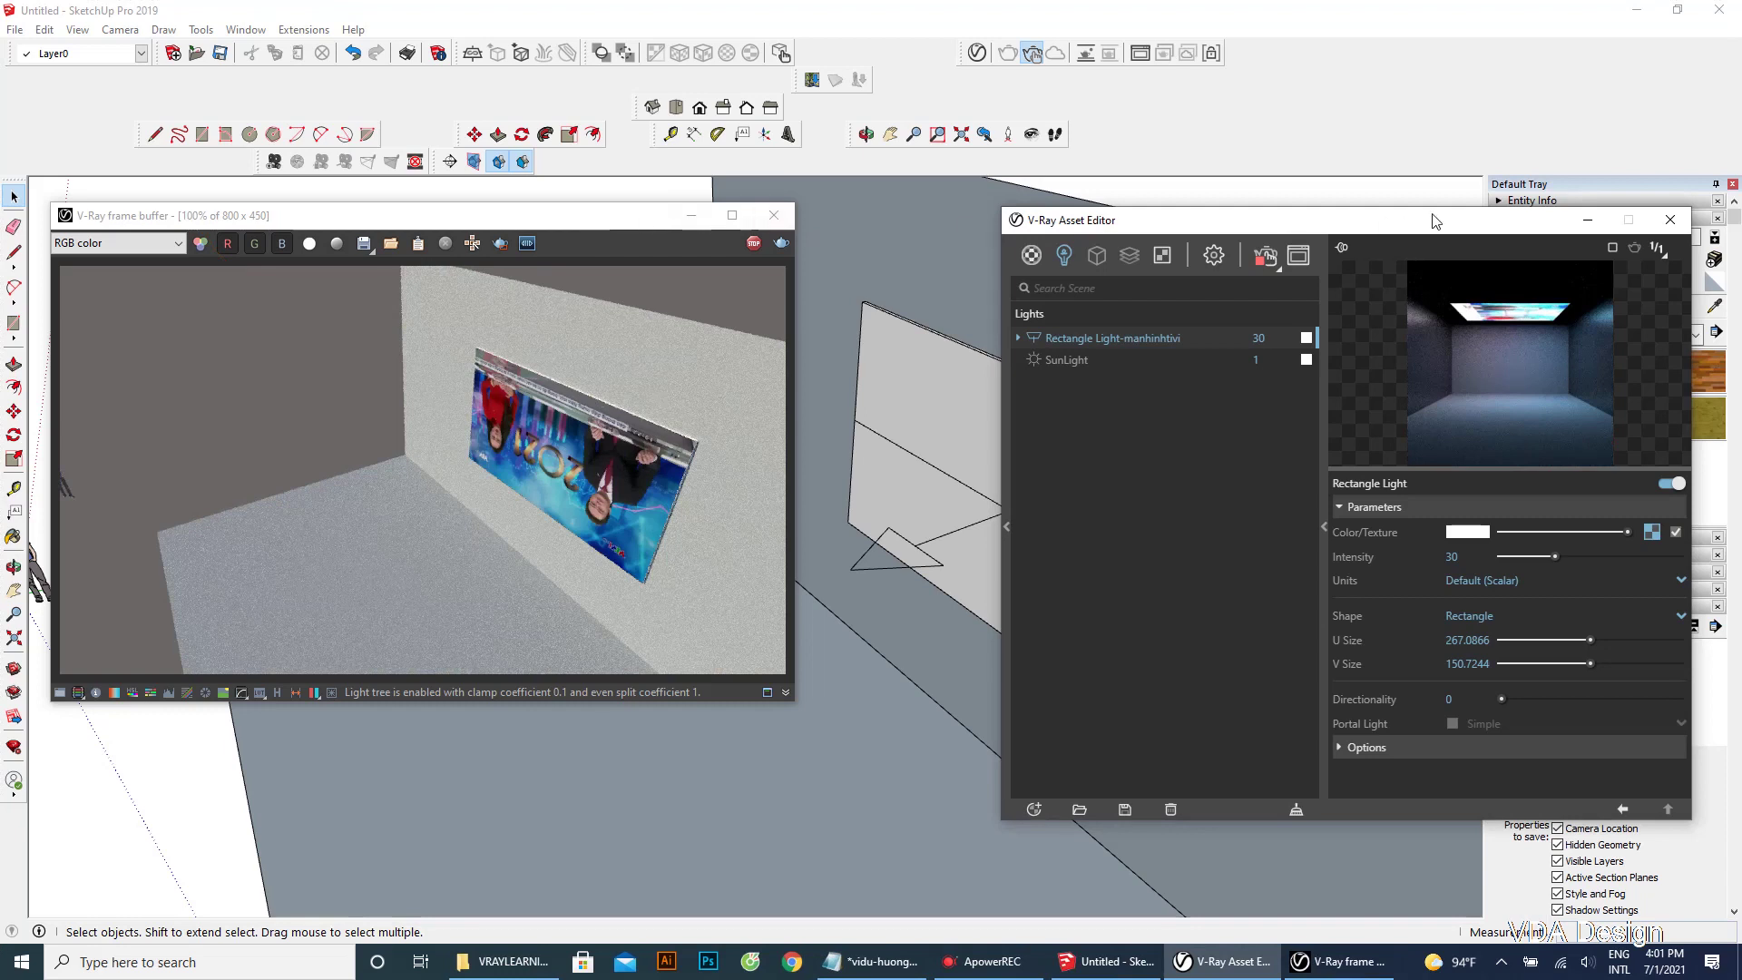
# Step: Review the new Notepad paragraph on turning off environment light and Sunlight, then hide the notes
pyautogui.click(850, 971)
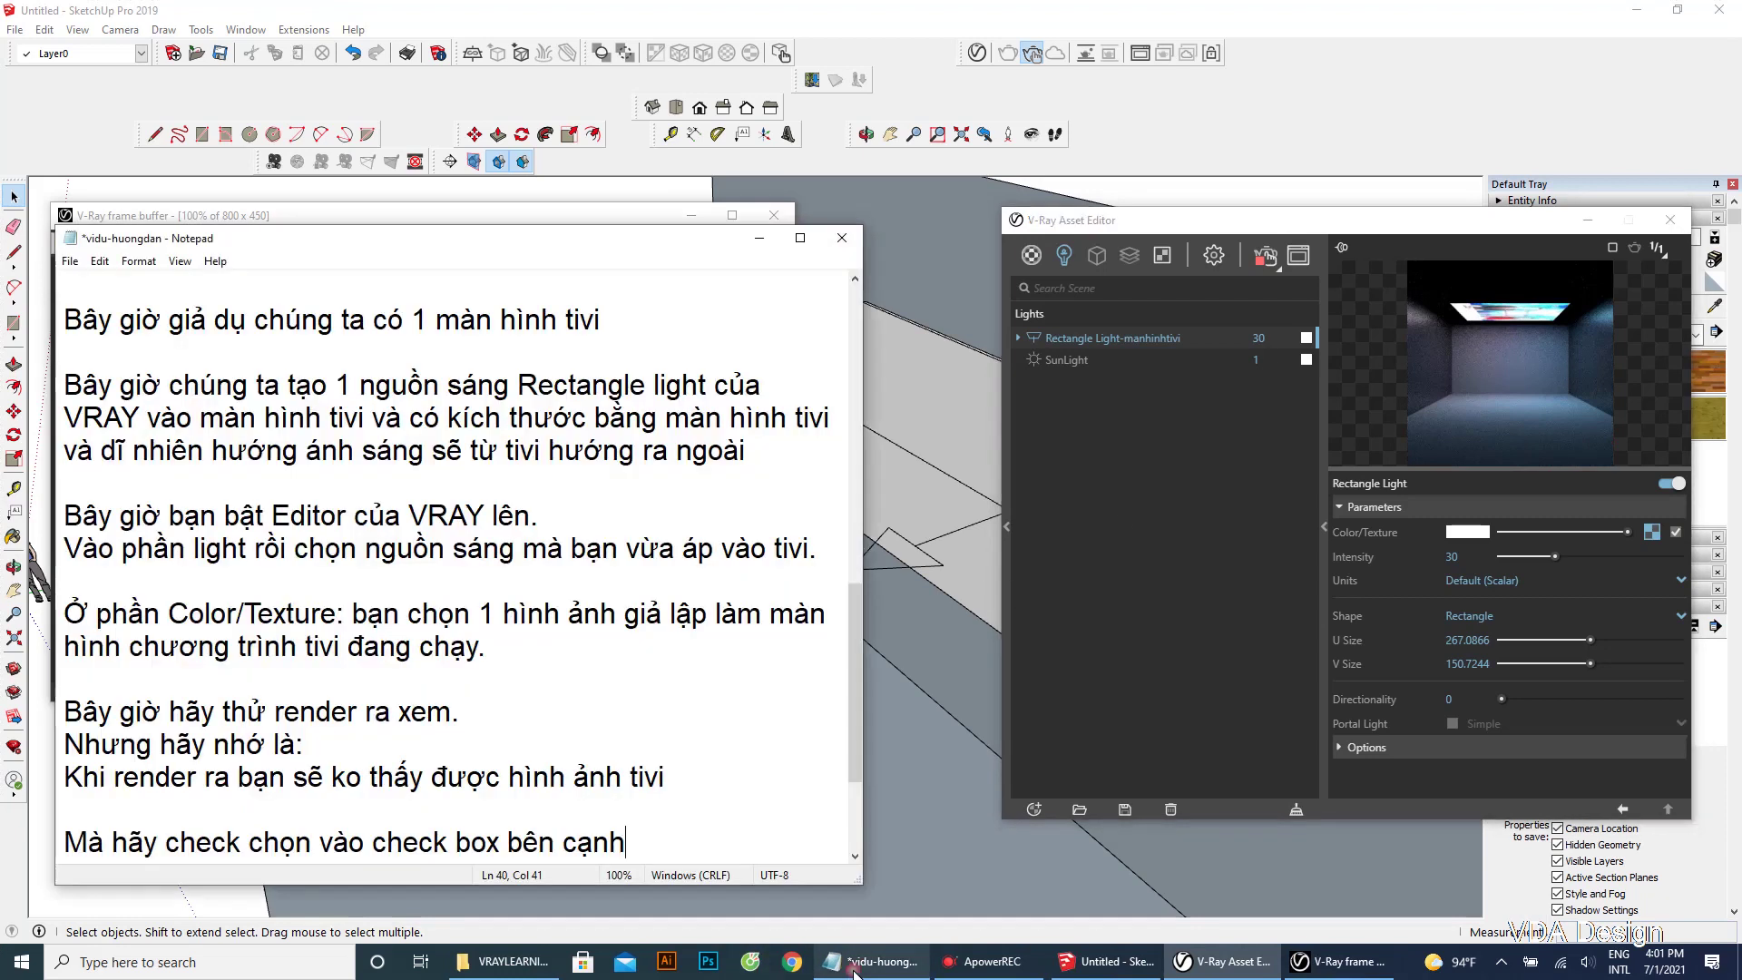
pyautogui.moveTo(393, 251); pyautogui.dragTo(1221, 235)
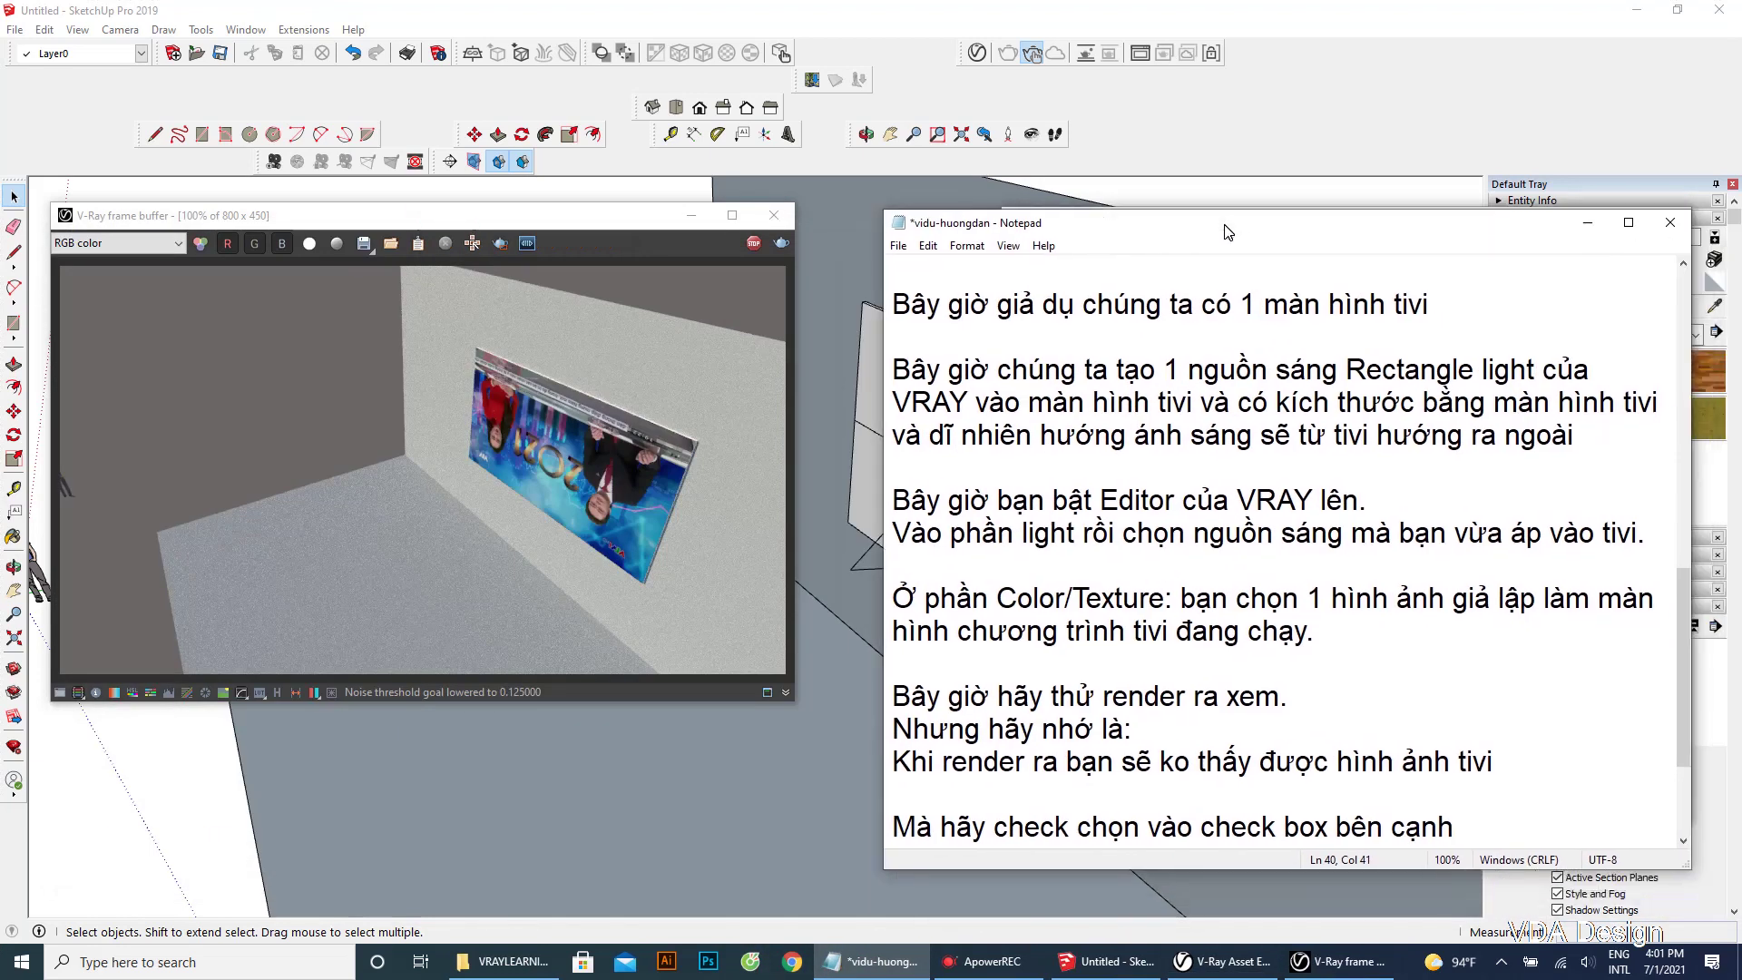
pyautogui.scroll(-2, 1409, 700)
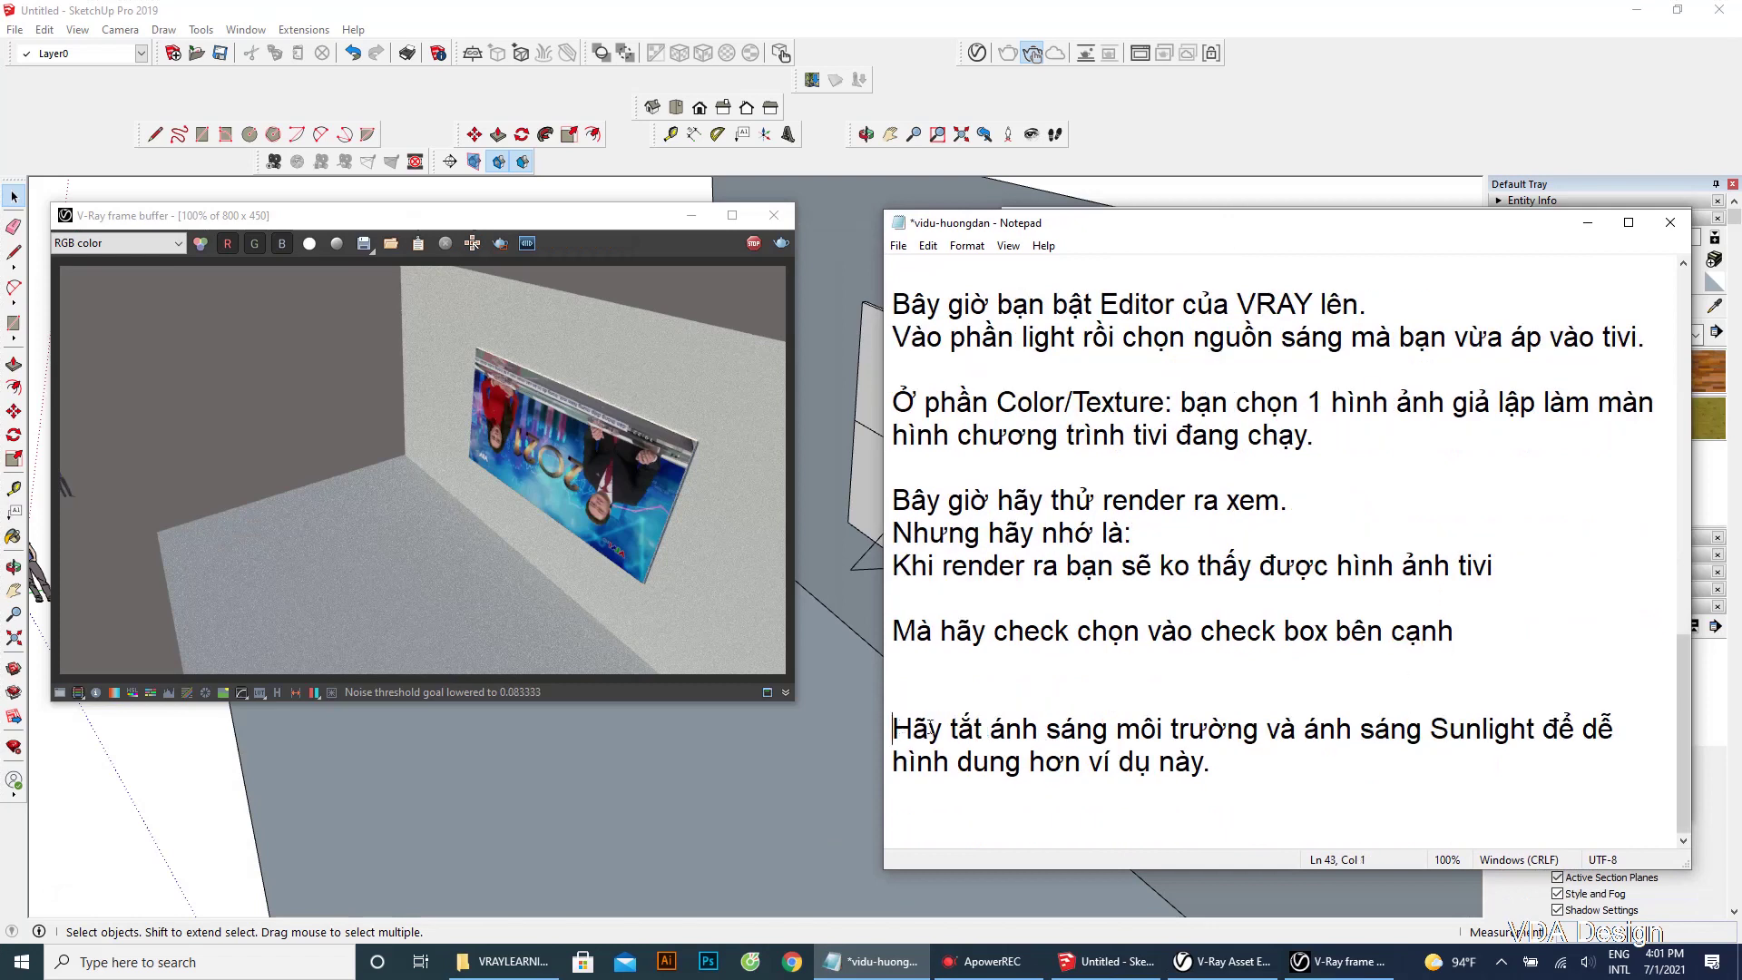
pyautogui.moveTo(892, 728); pyautogui.dragTo(1293, 777)
pyautogui.click(1294, 778)
pyautogui.click(1587, 223)
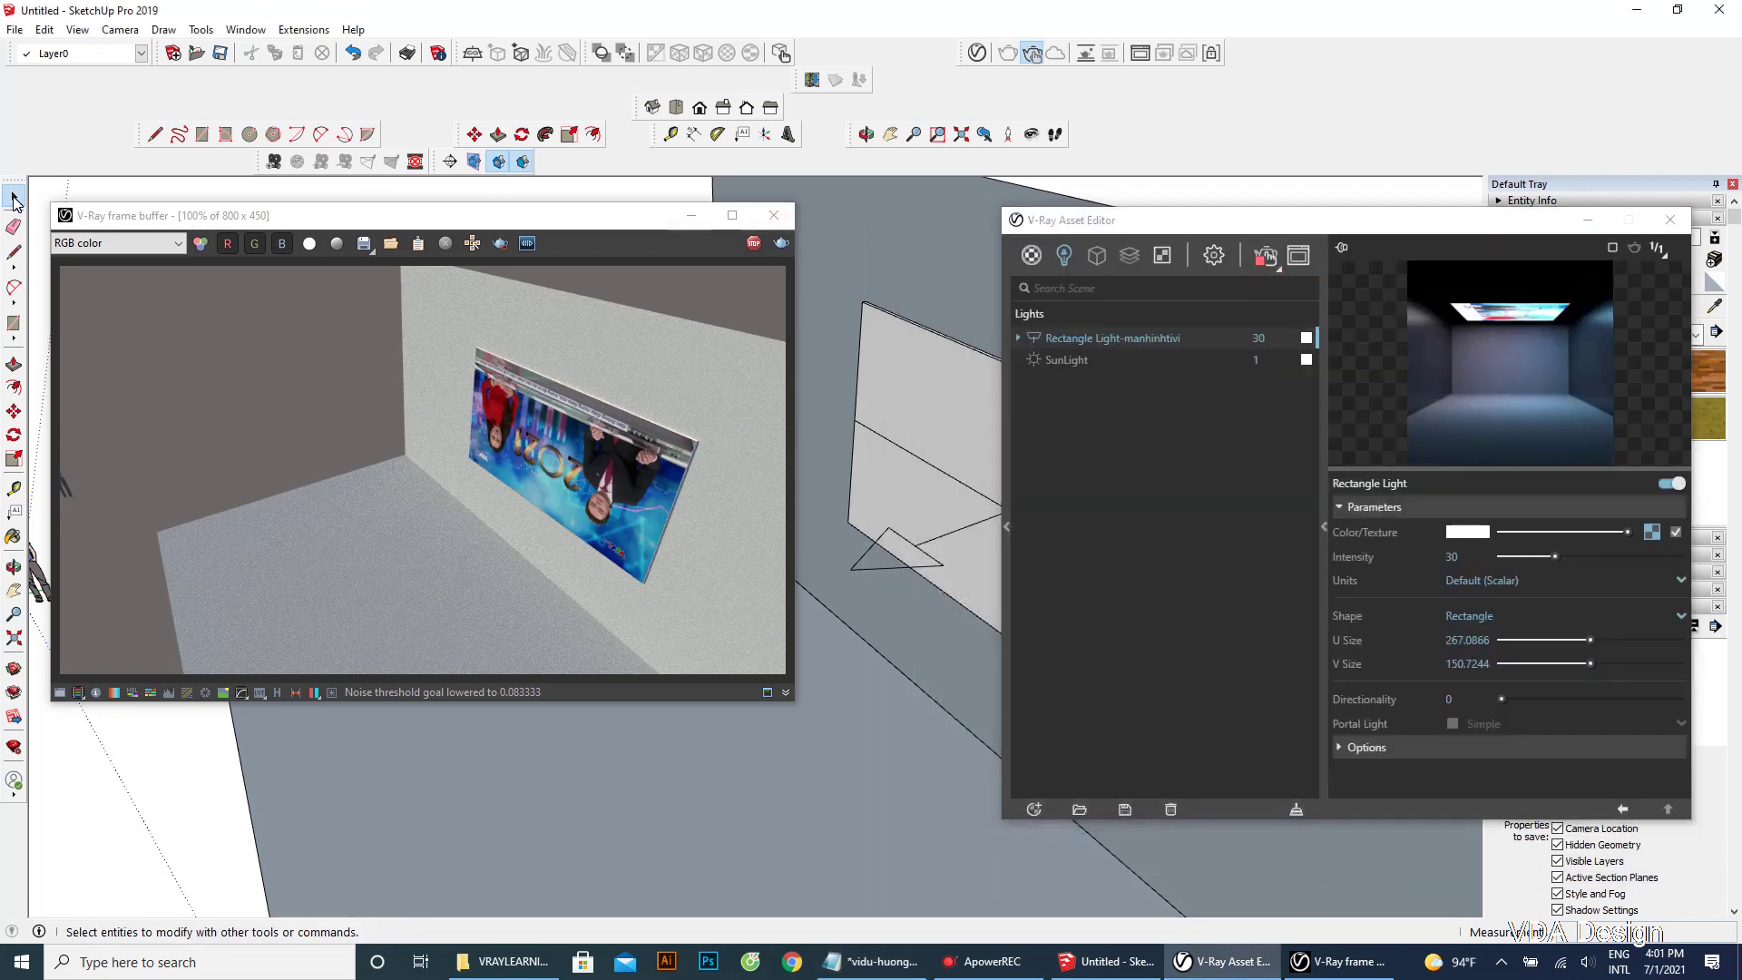
# Step: Turn off the SunLight and expand the Environment section of Render Settings
pyautogui.click(1057, 360)
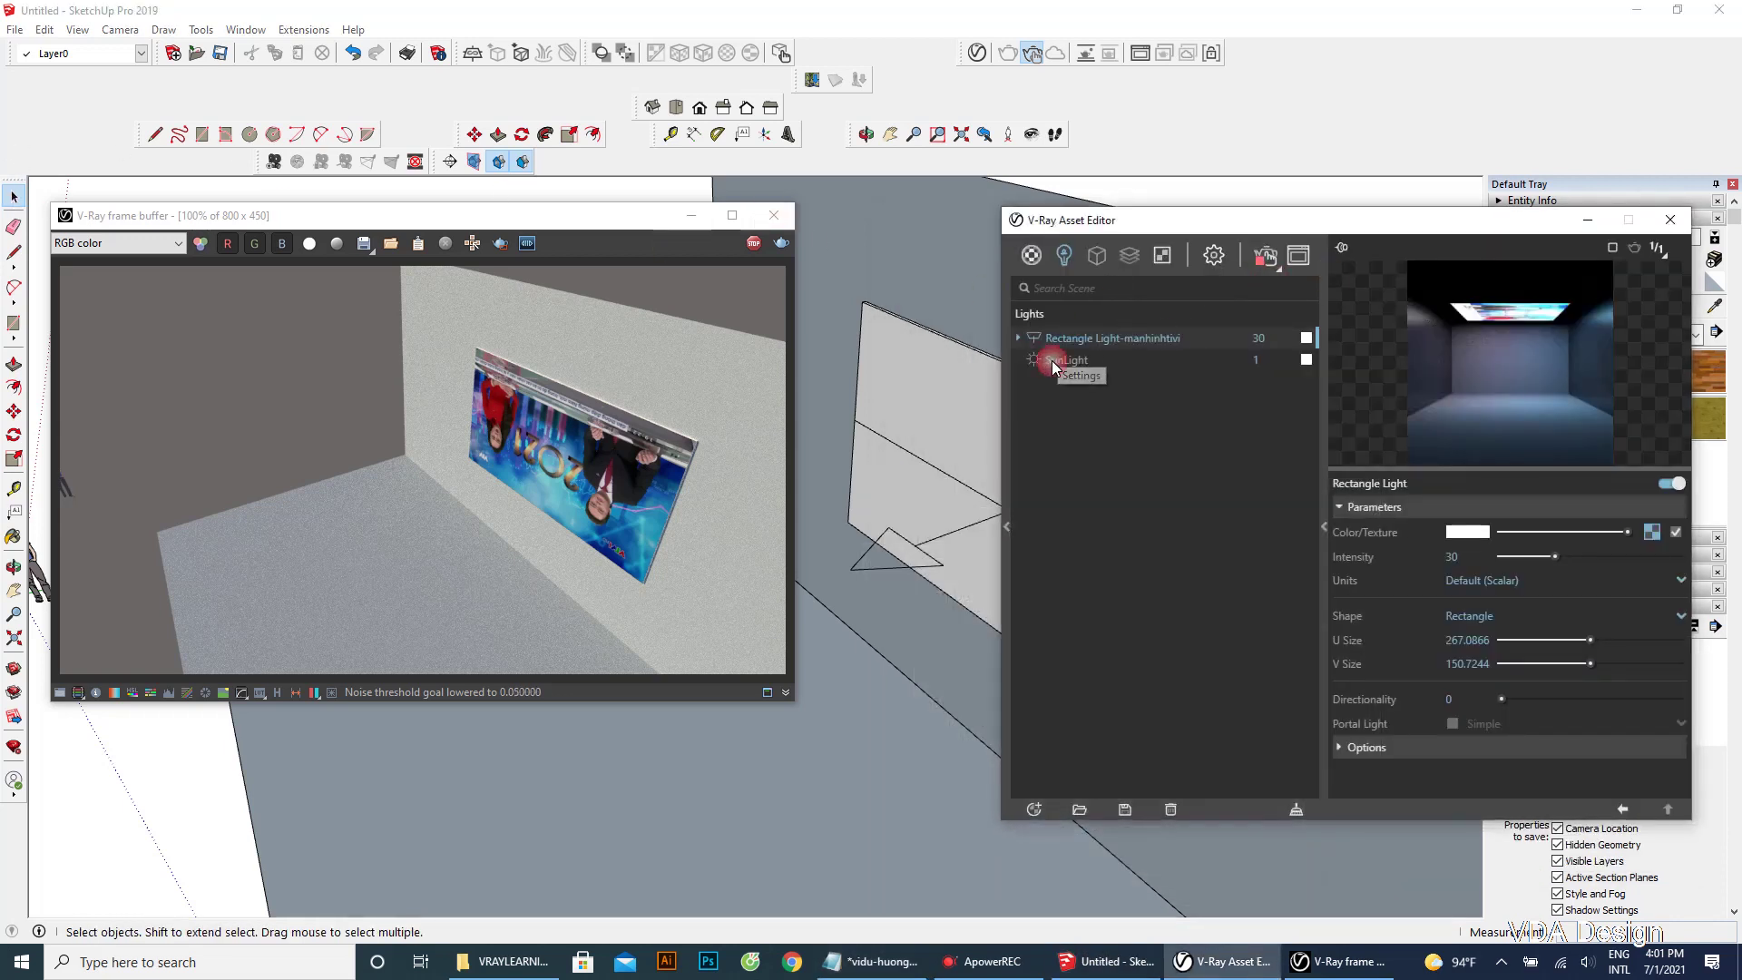
pyautogui.click(1033, 361)
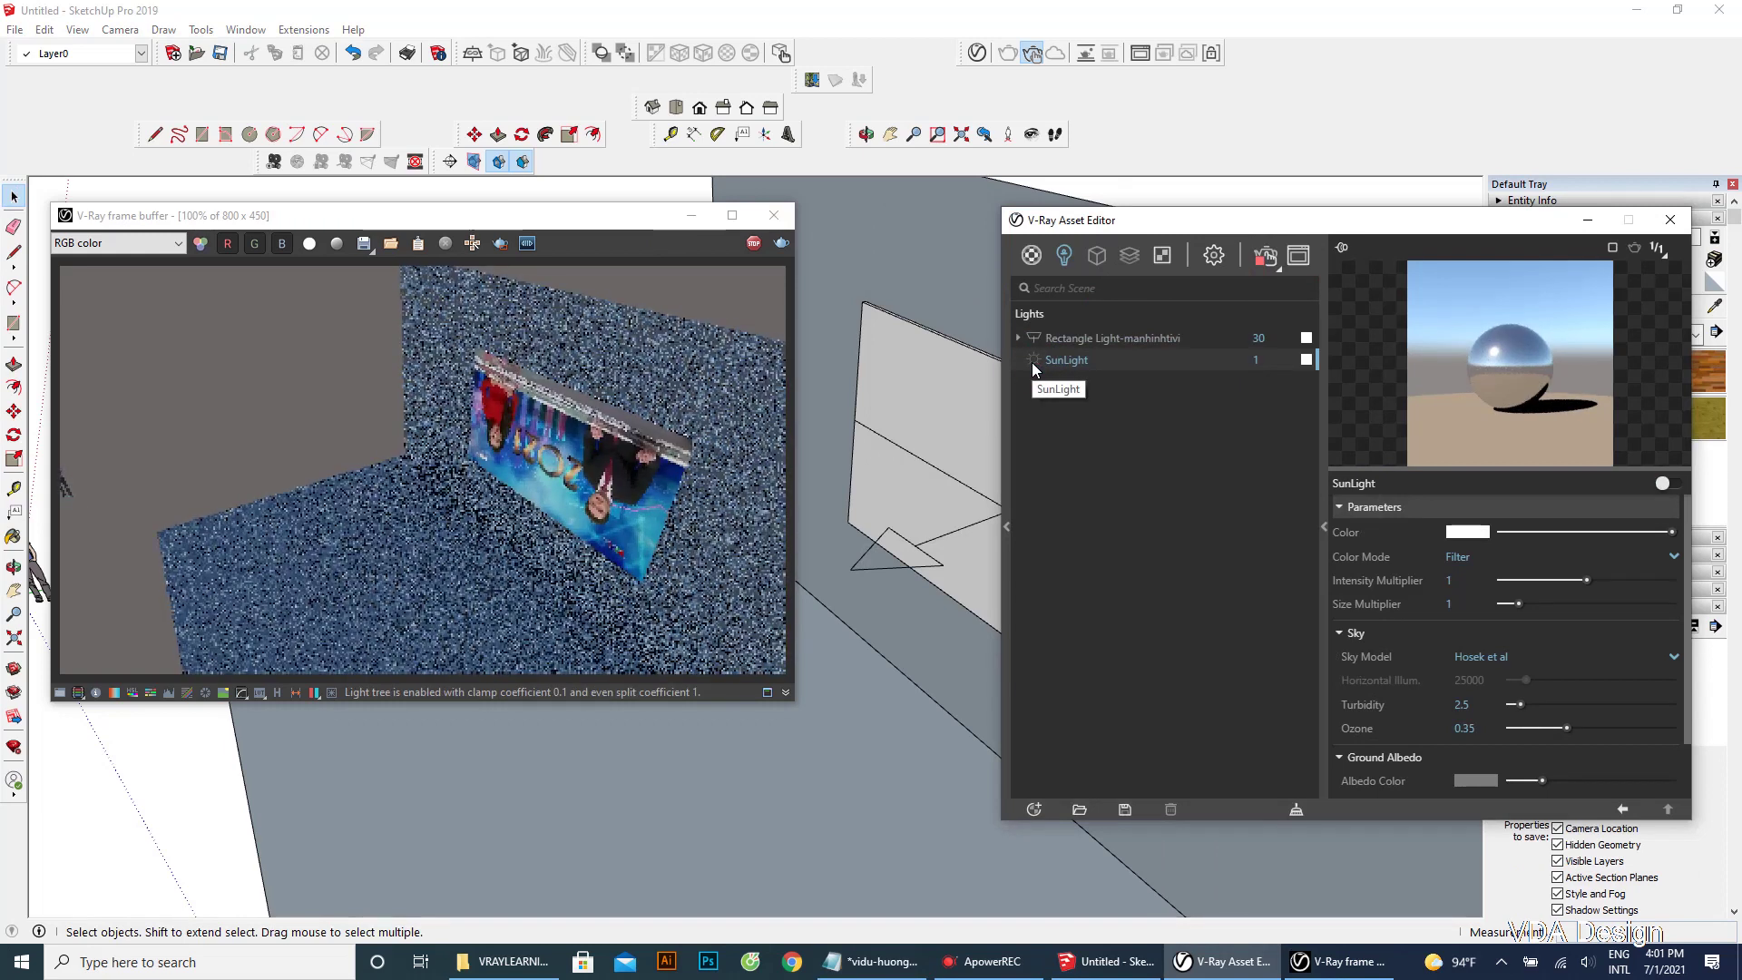
pyautogui.click(1213, 261)
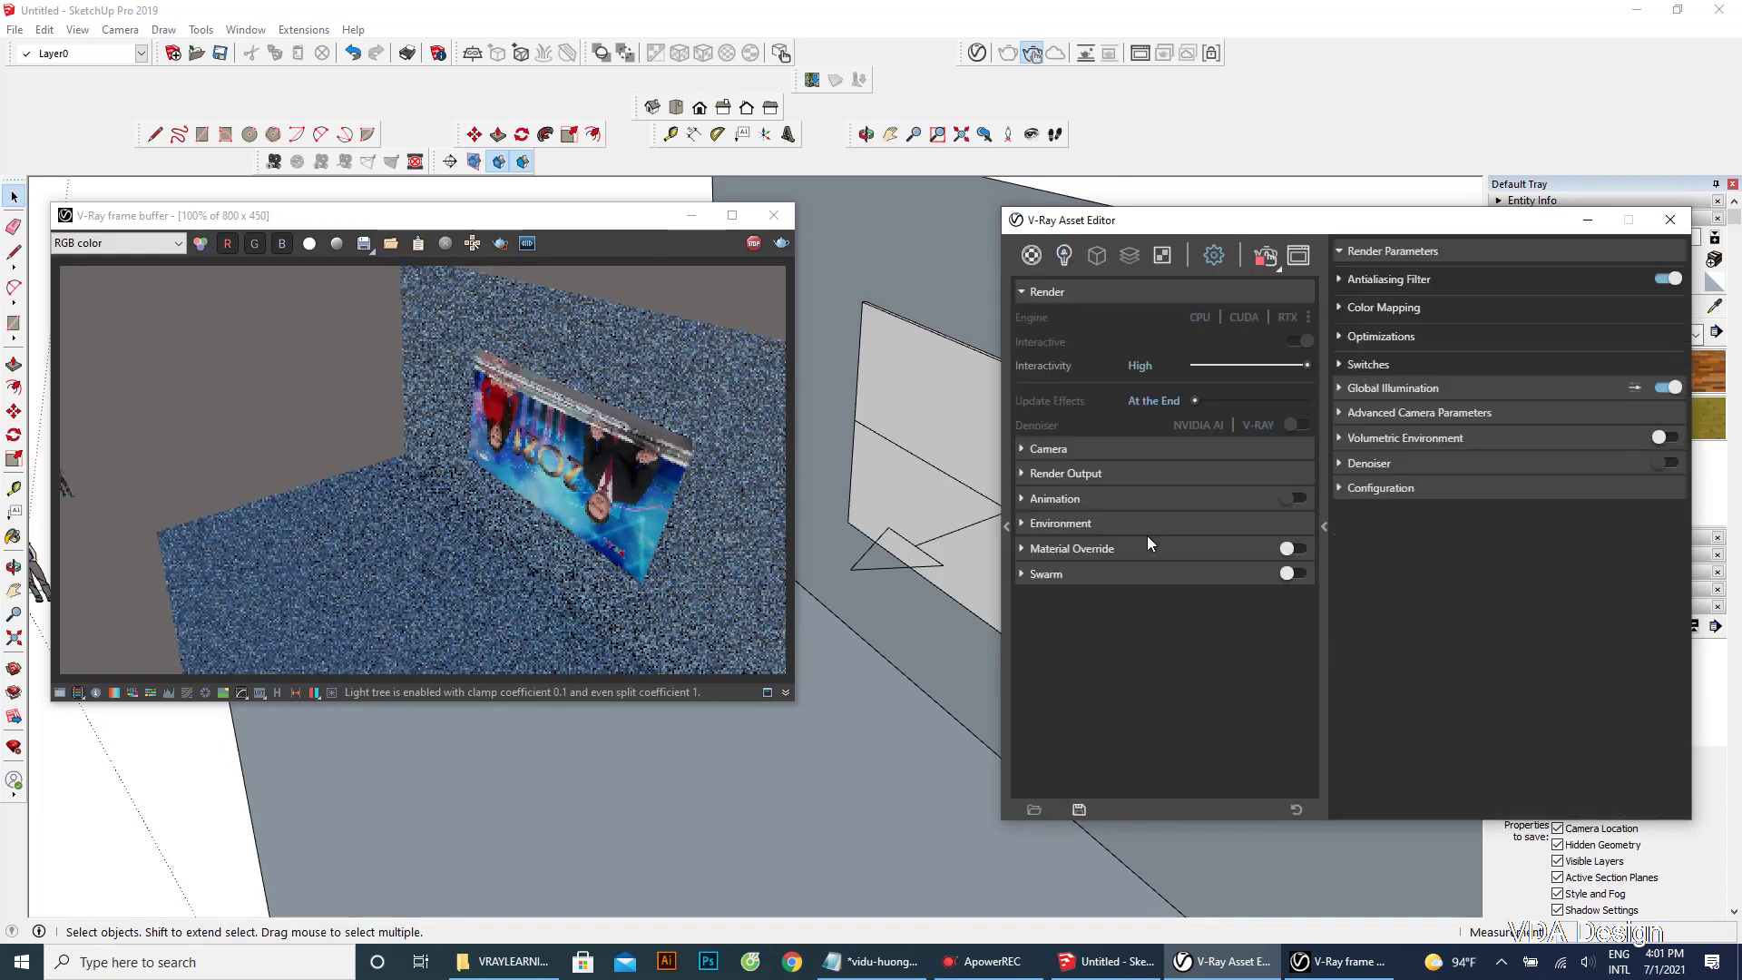
pyautogui.click(1039, 526)
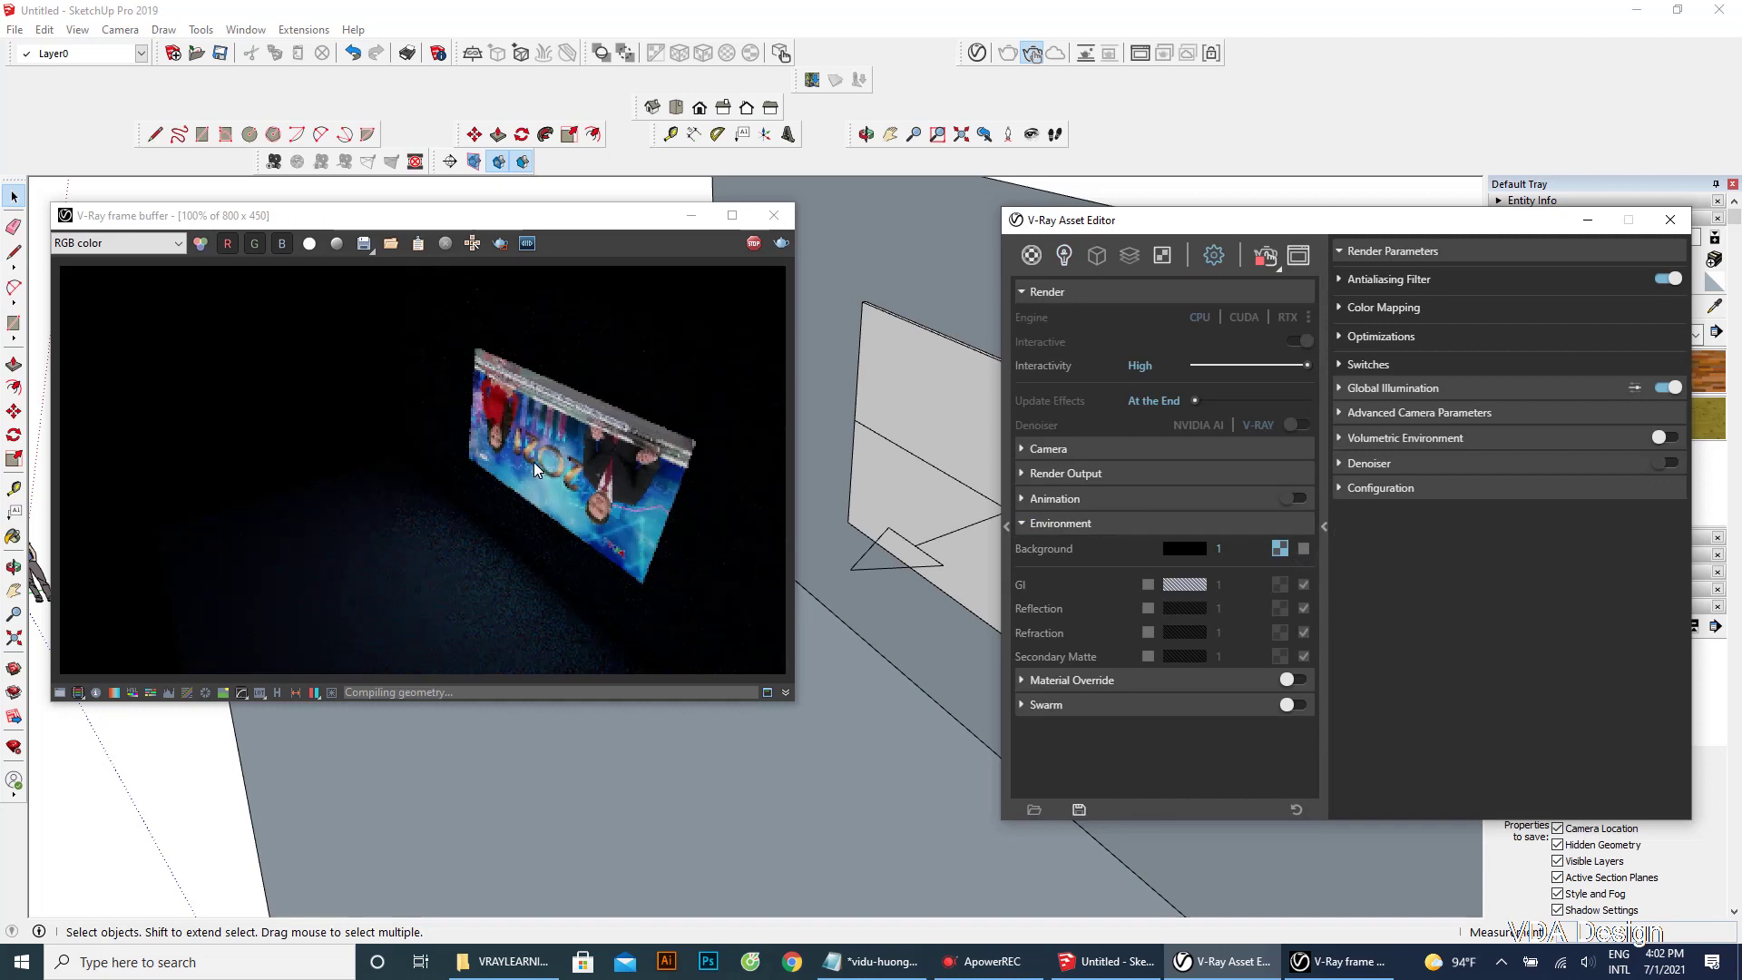
# Step: Note in Notepad that the image is reversed and the light direction should be flipped
pyautogui.click(873, 962)
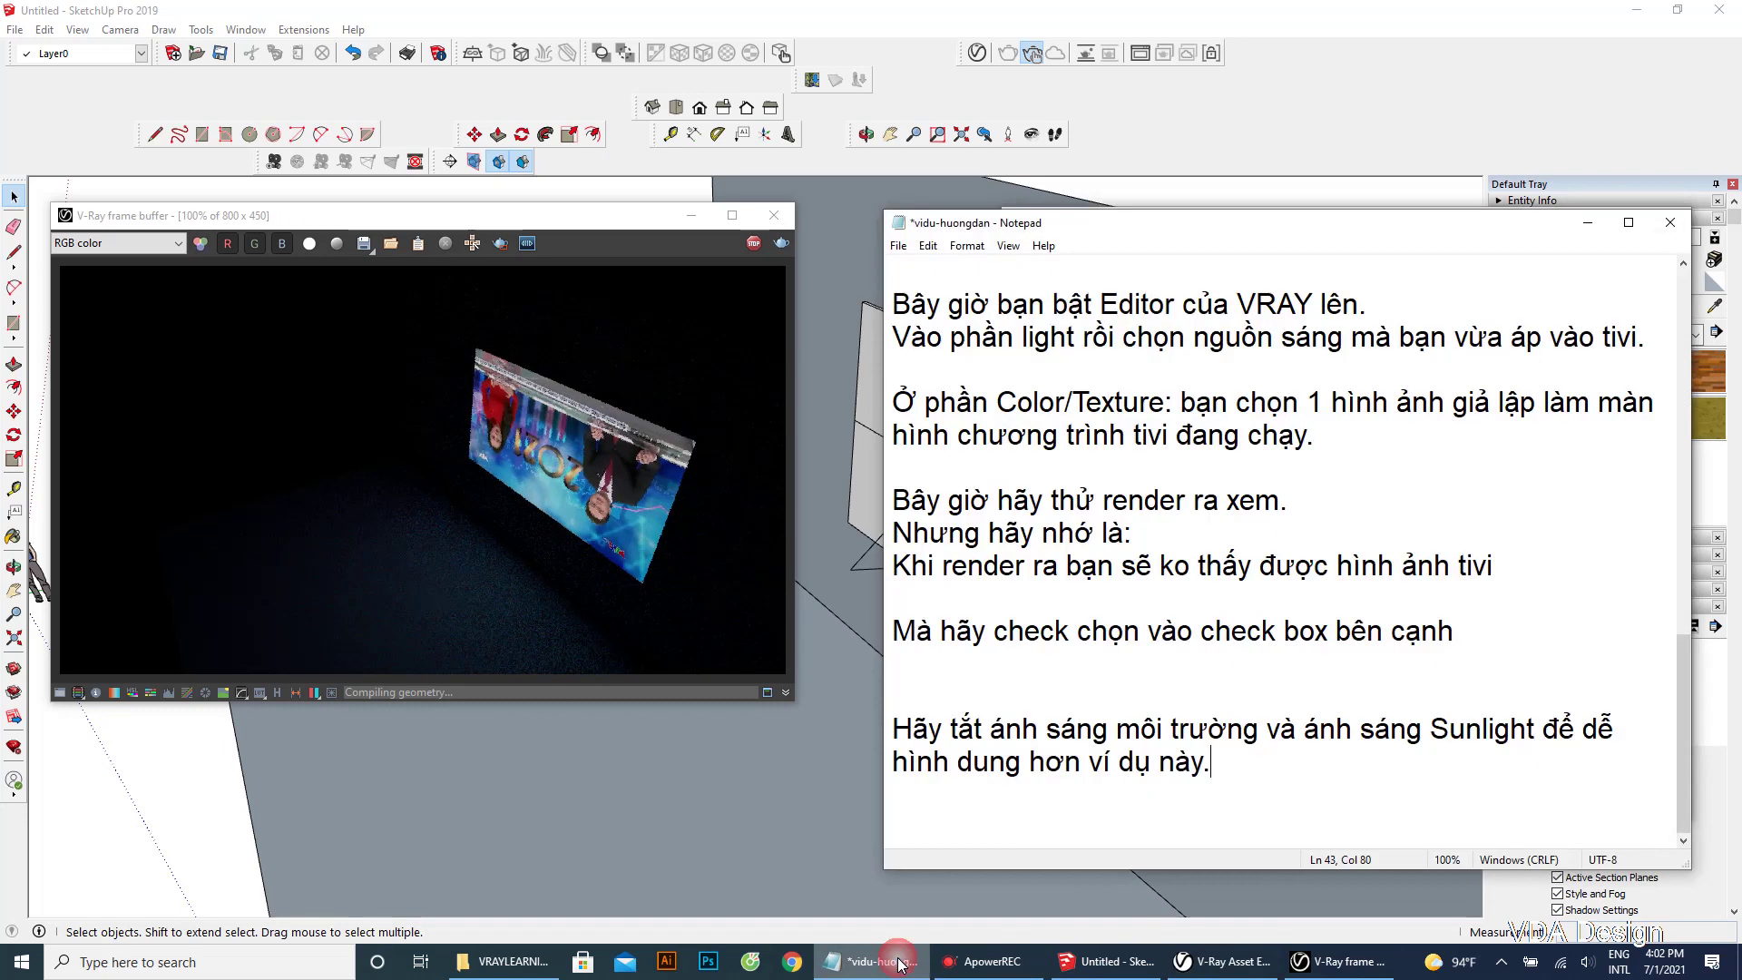
pyautogui.press('Return')
pyautogui.press('Return')
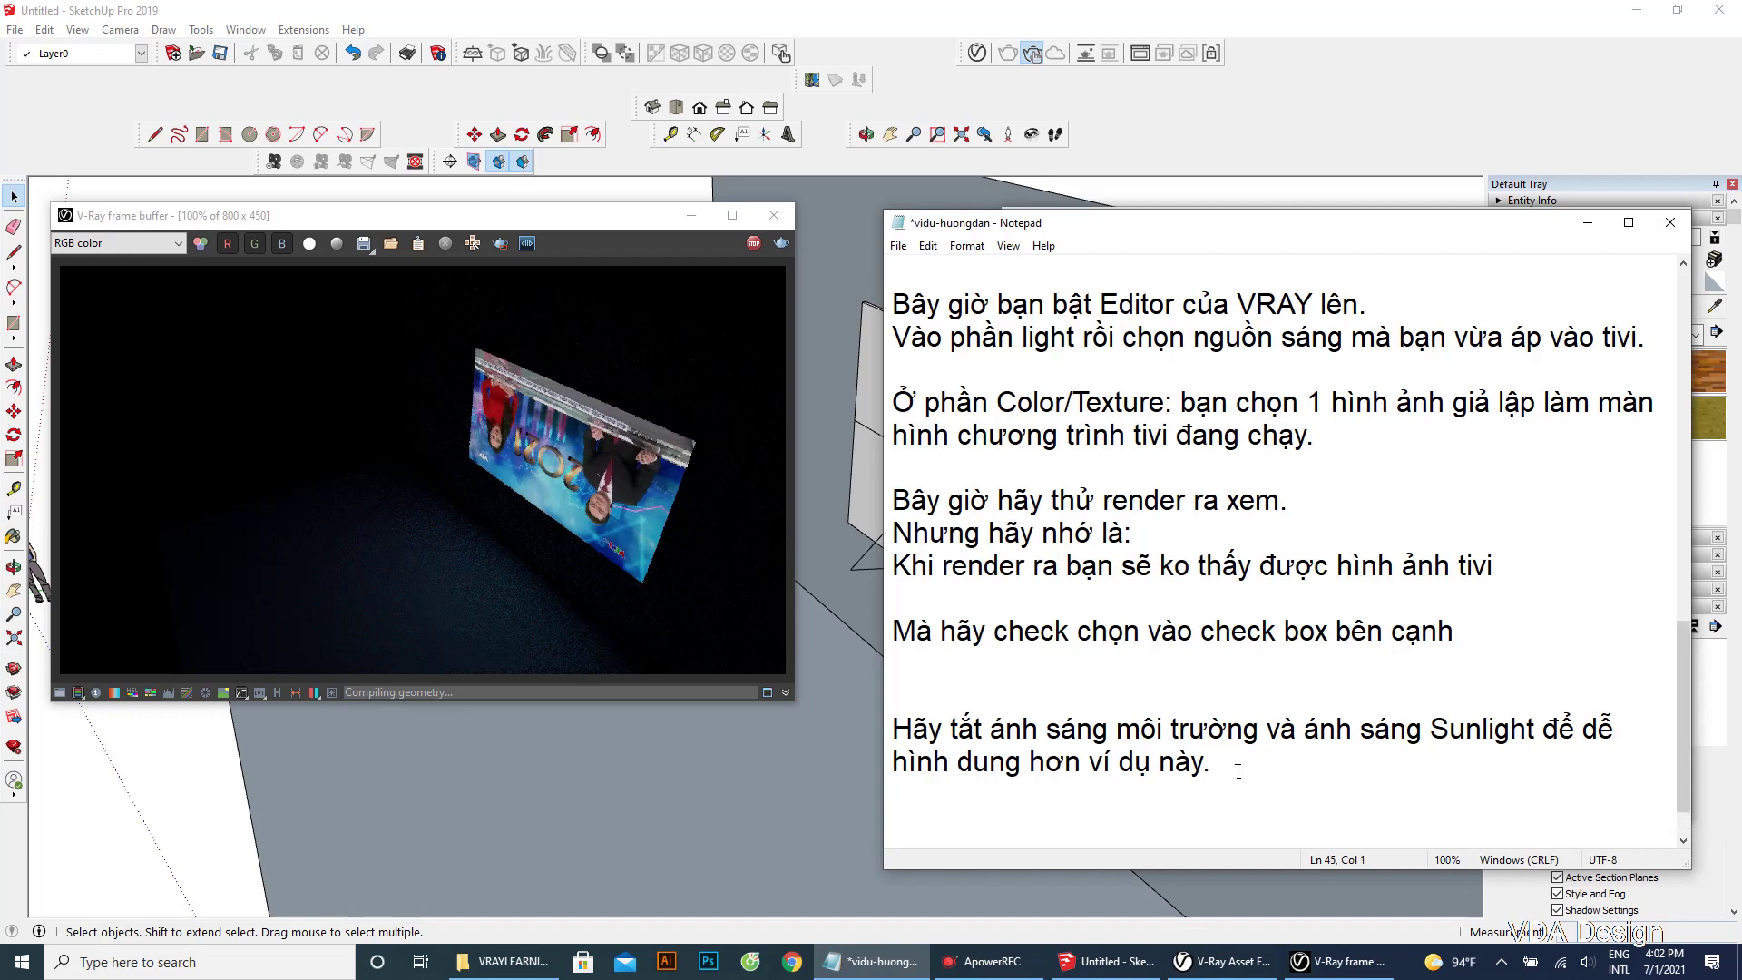
pyautogui.write('hình ảnh hiện t')
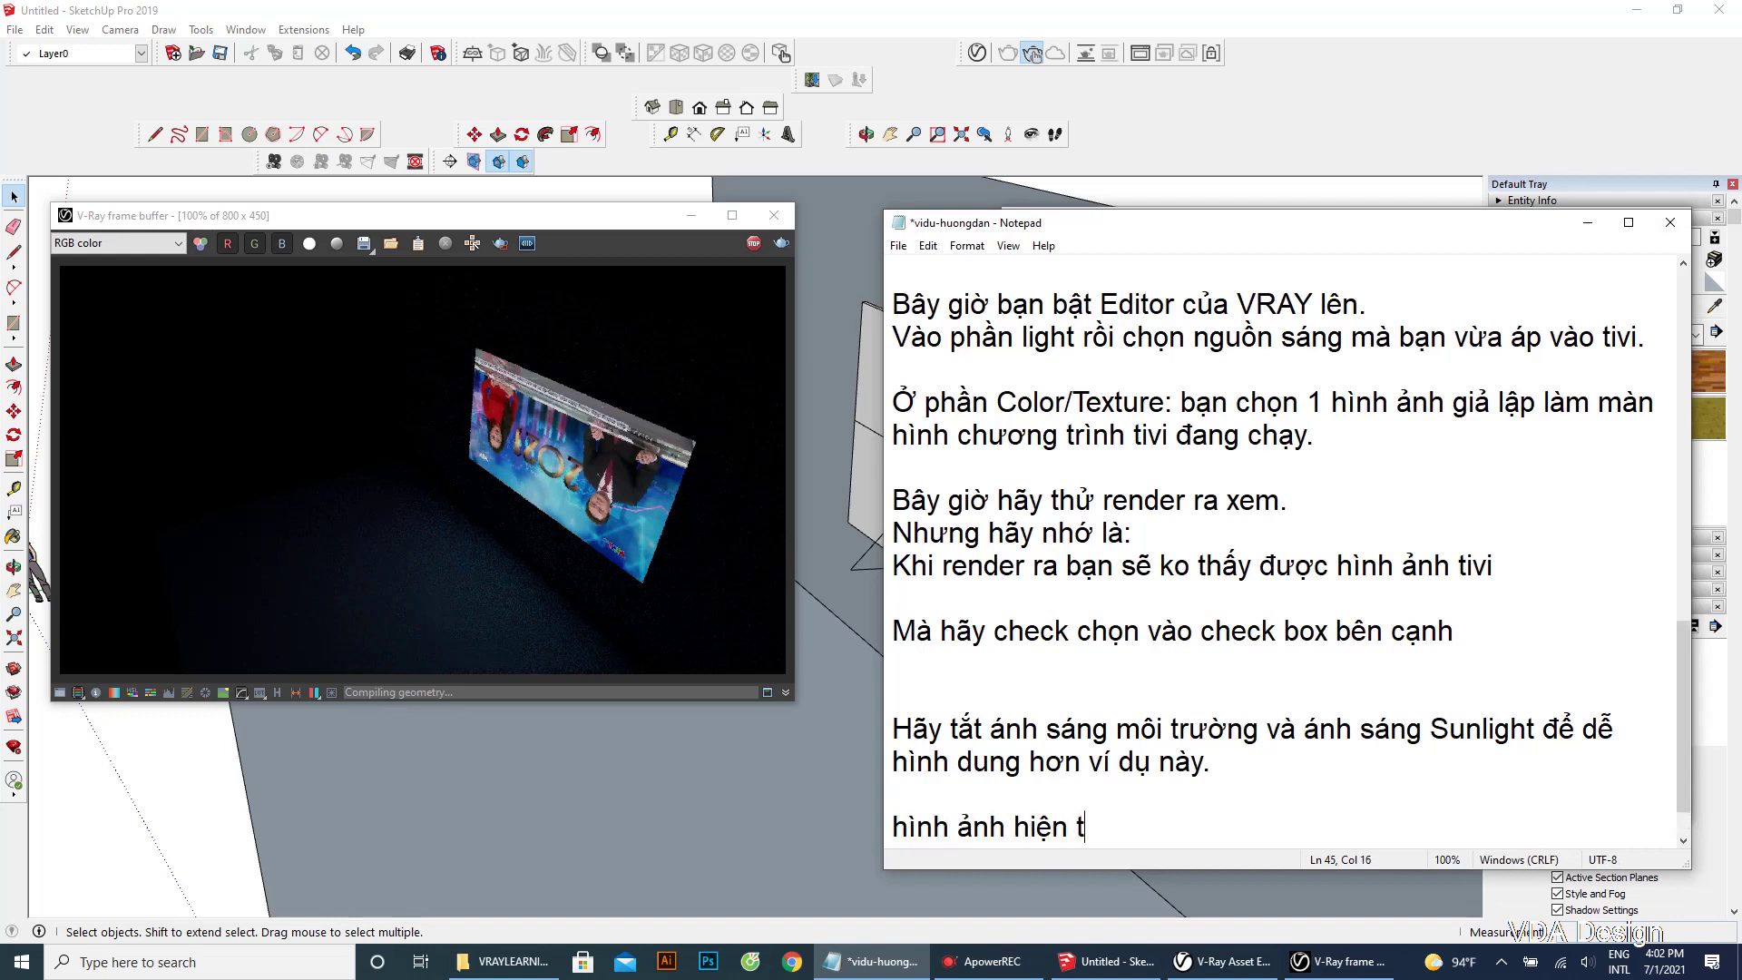
pyautogui.write('ại bị ngượ')
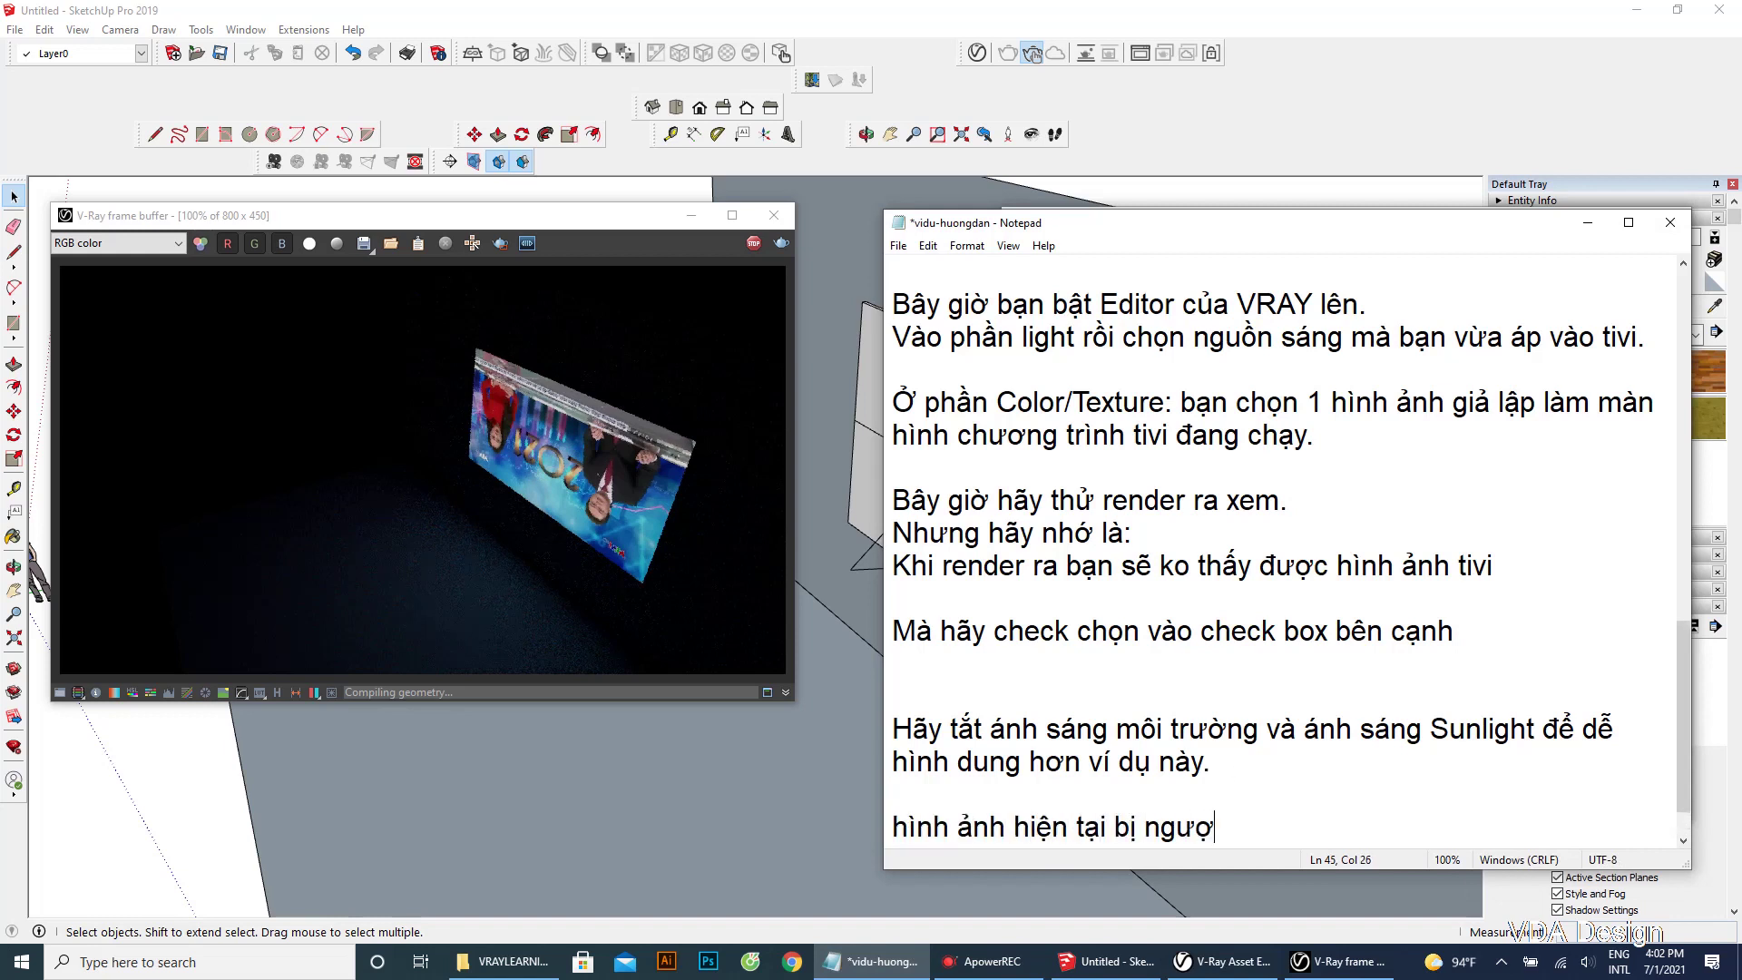
pyautogui.write('c, ban hay đ')
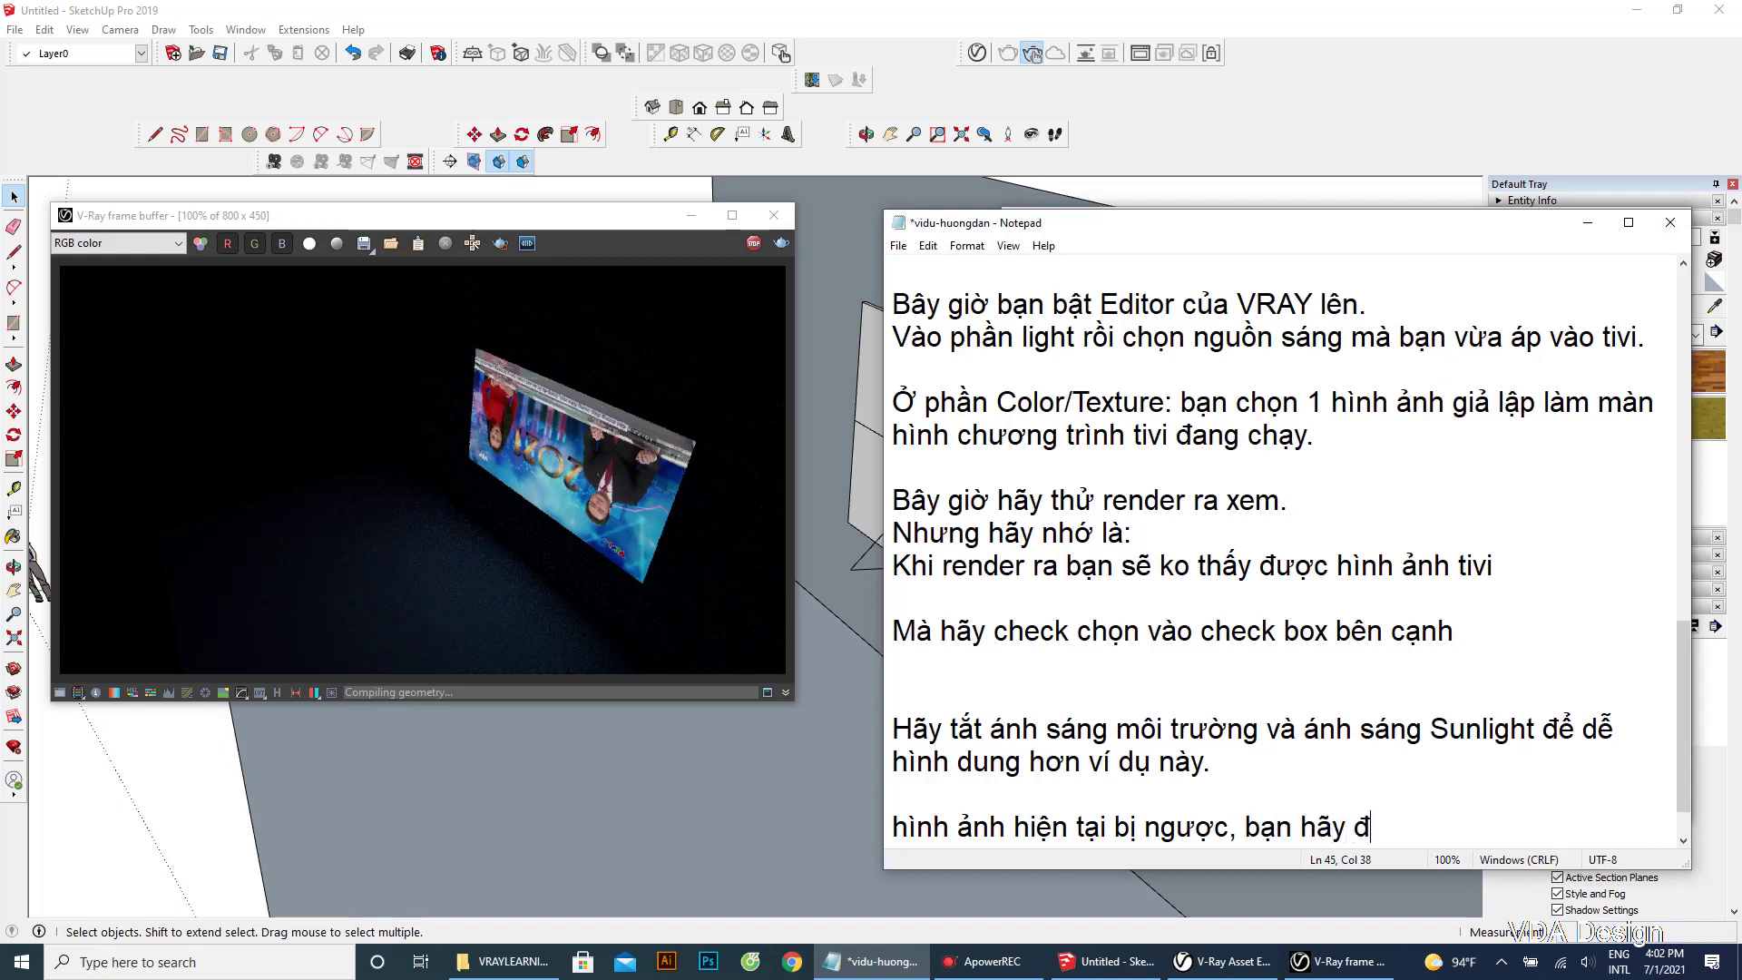
pyautogui.write('ổi chiều')
pyautogui.write(' nguồn')
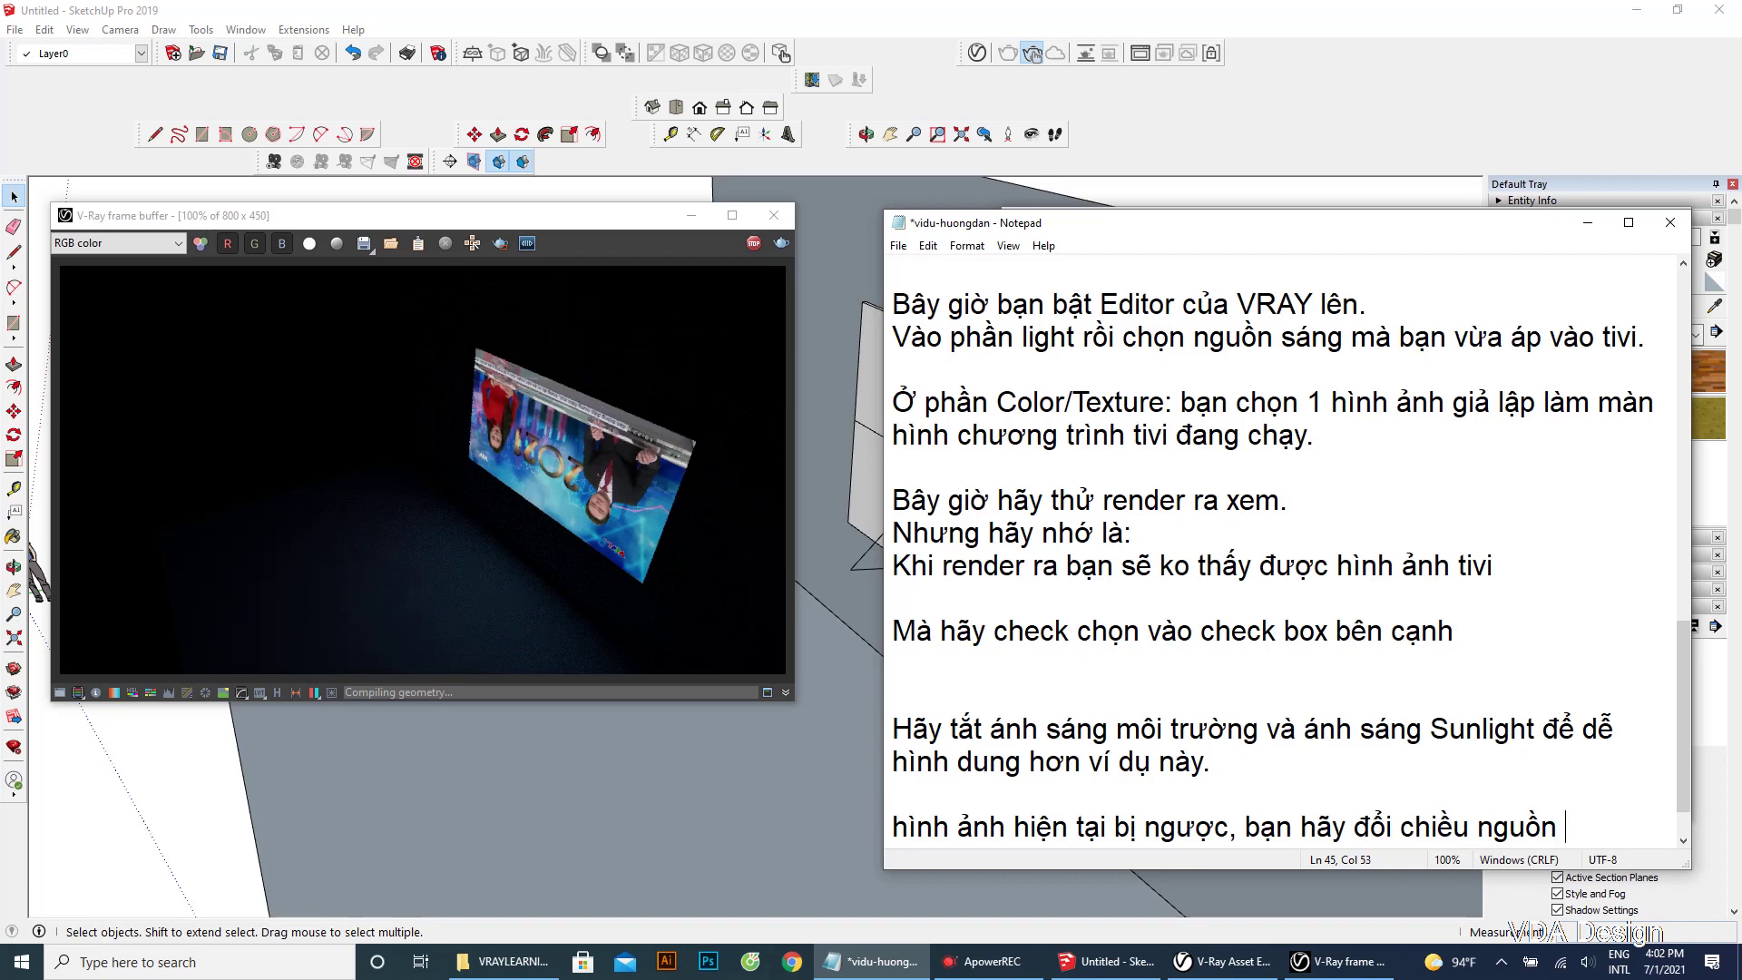
pyautogui.write('sáng')
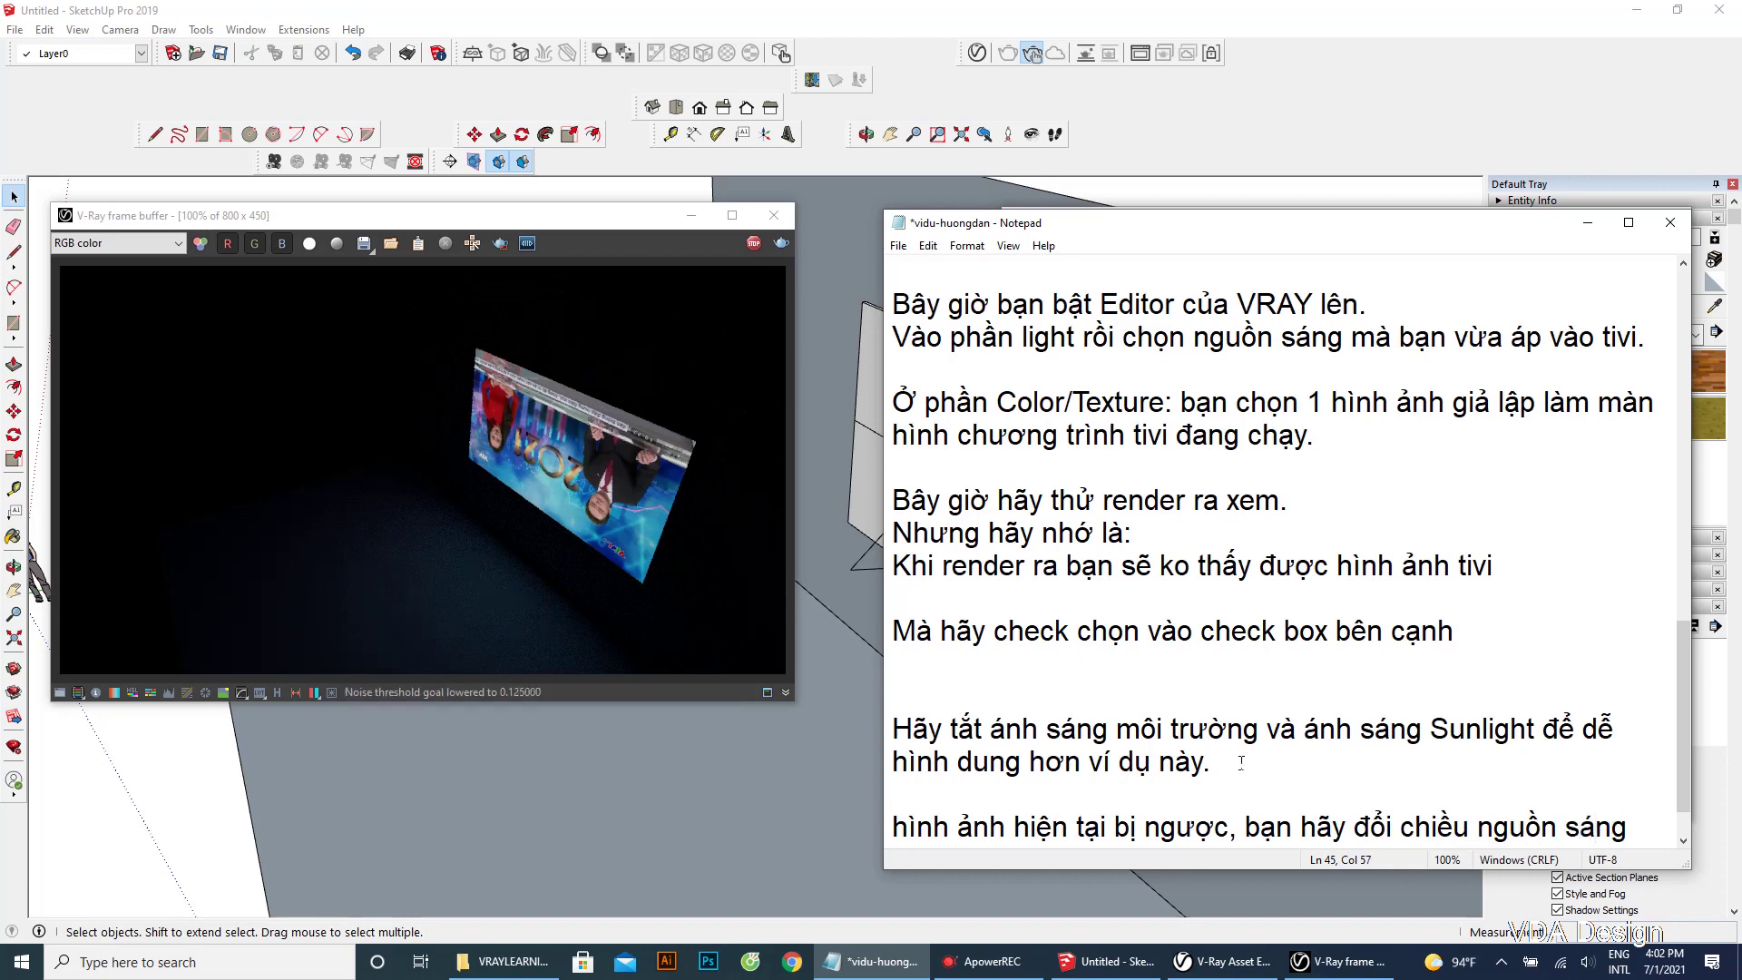
pyautogui.click(1280, 162)
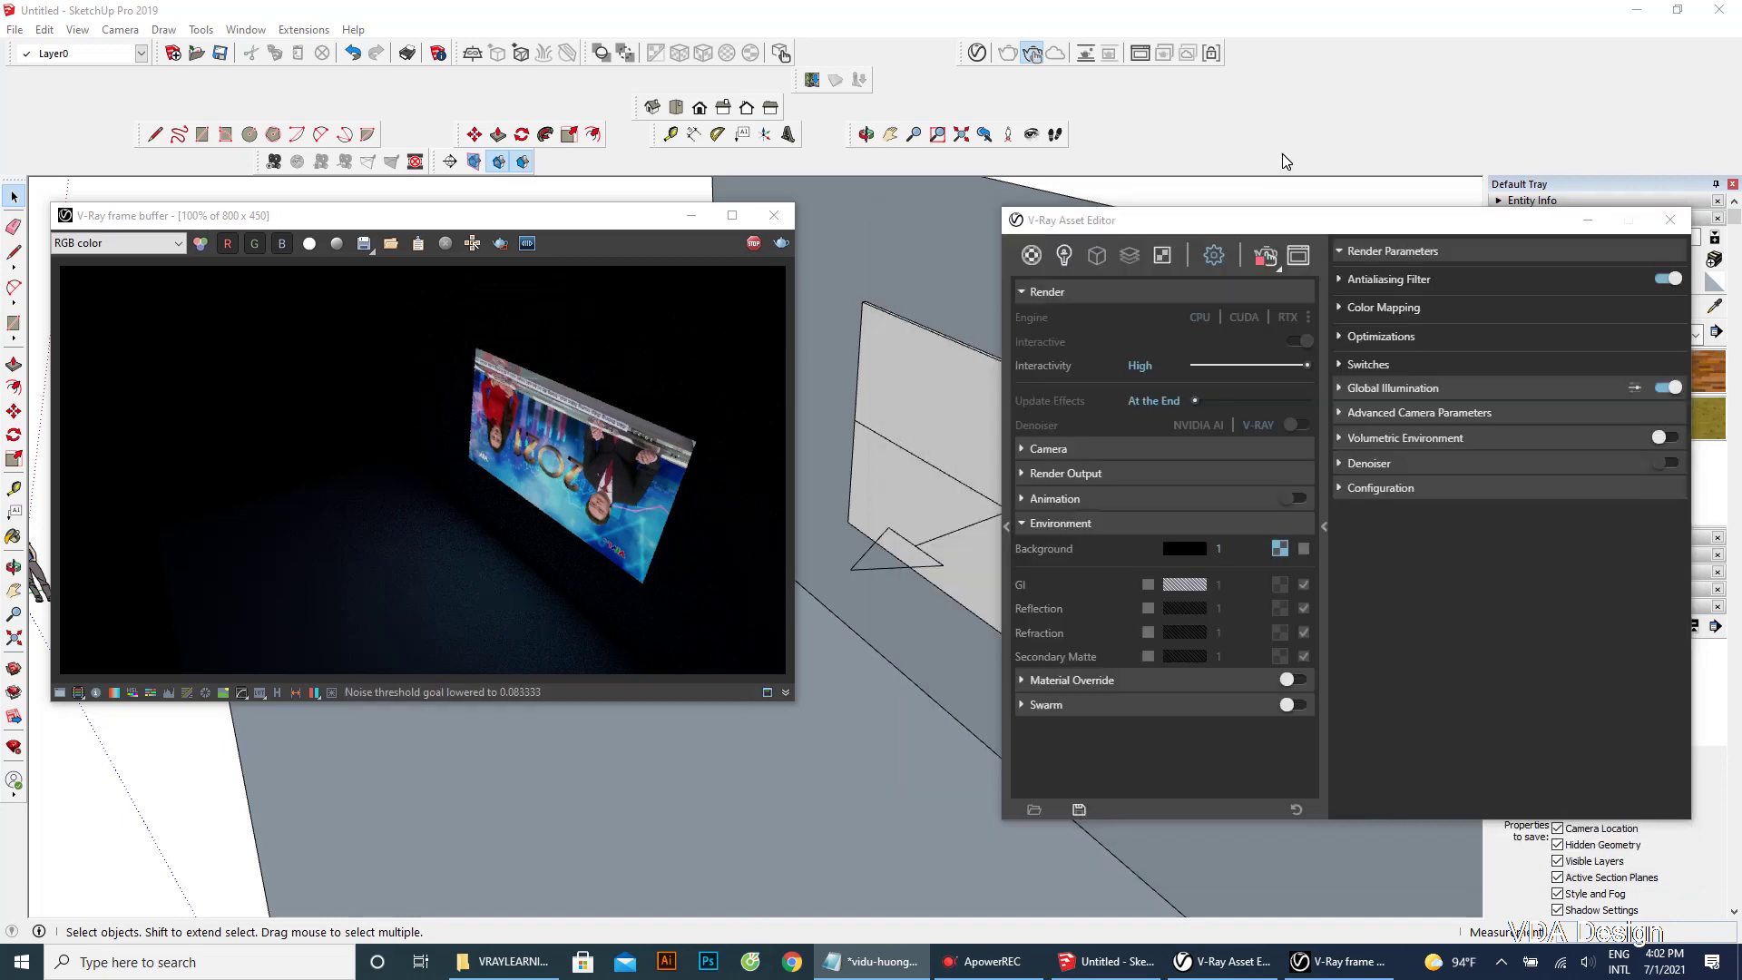
# Step: Flip the TV light component along Component's Green so the broadcast image isn't mirrored
pyautogui.click(983, 498)
pyautogui.click(1250, 225)
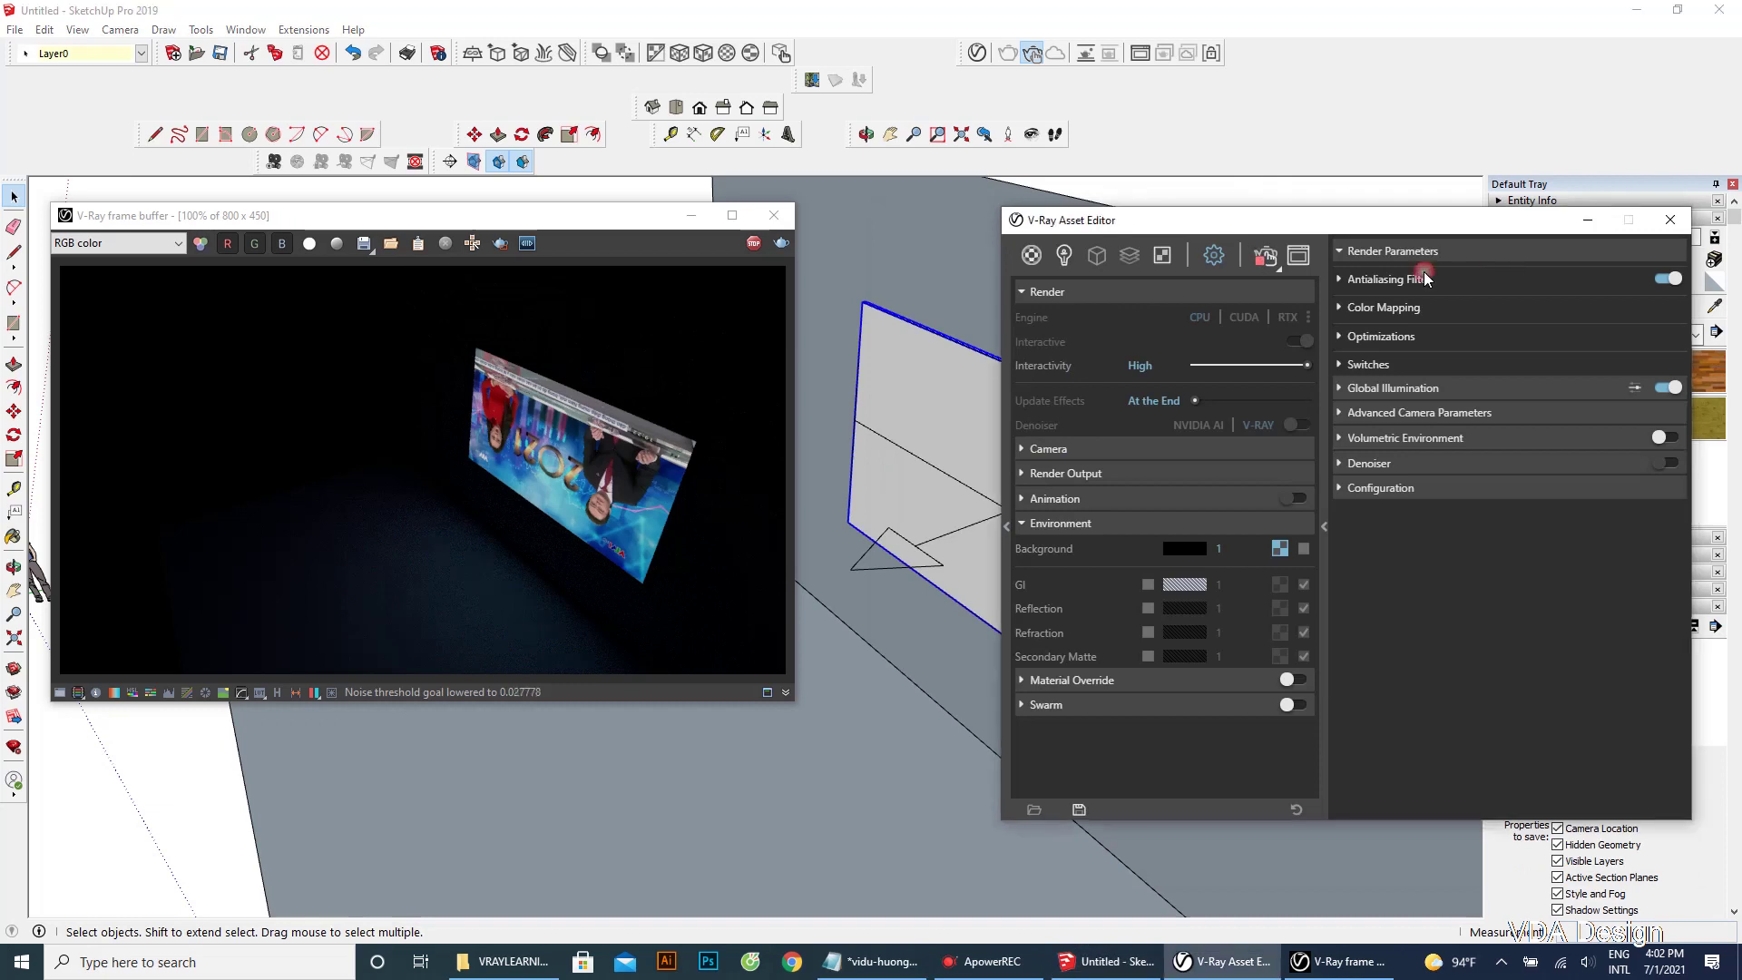
pyautogui.click(1588, 219)
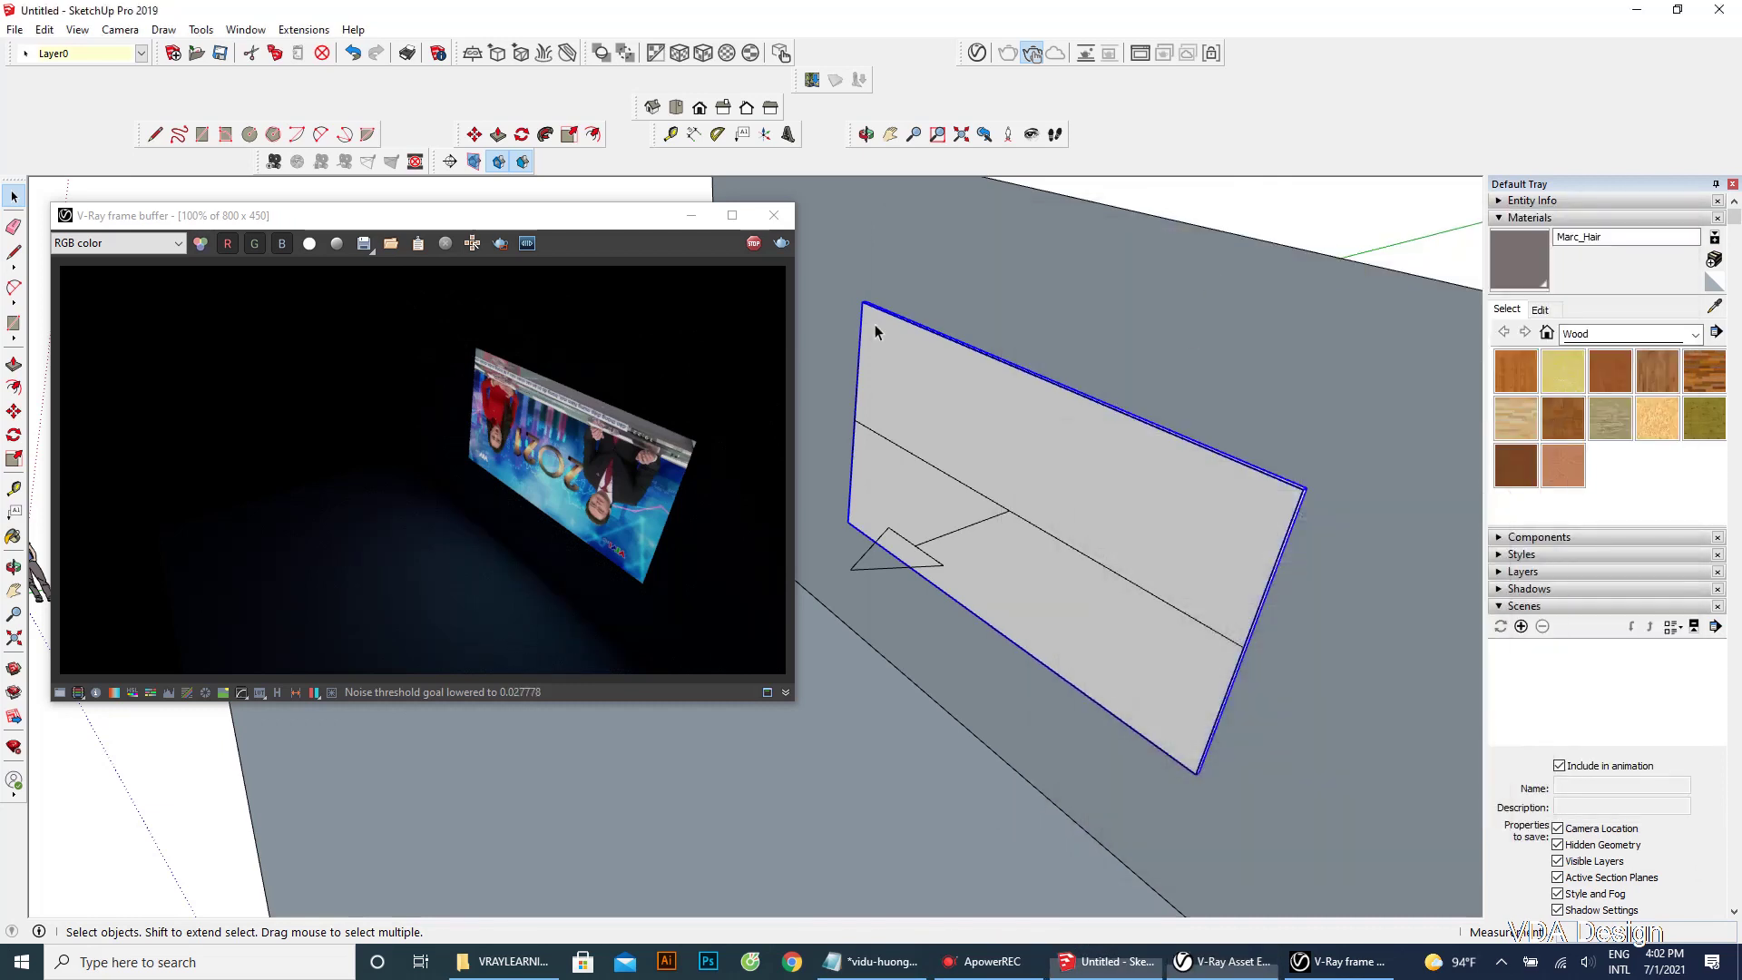
pyautogui.click(1012, 520)
pyautogui.rightClick(1009, 513)
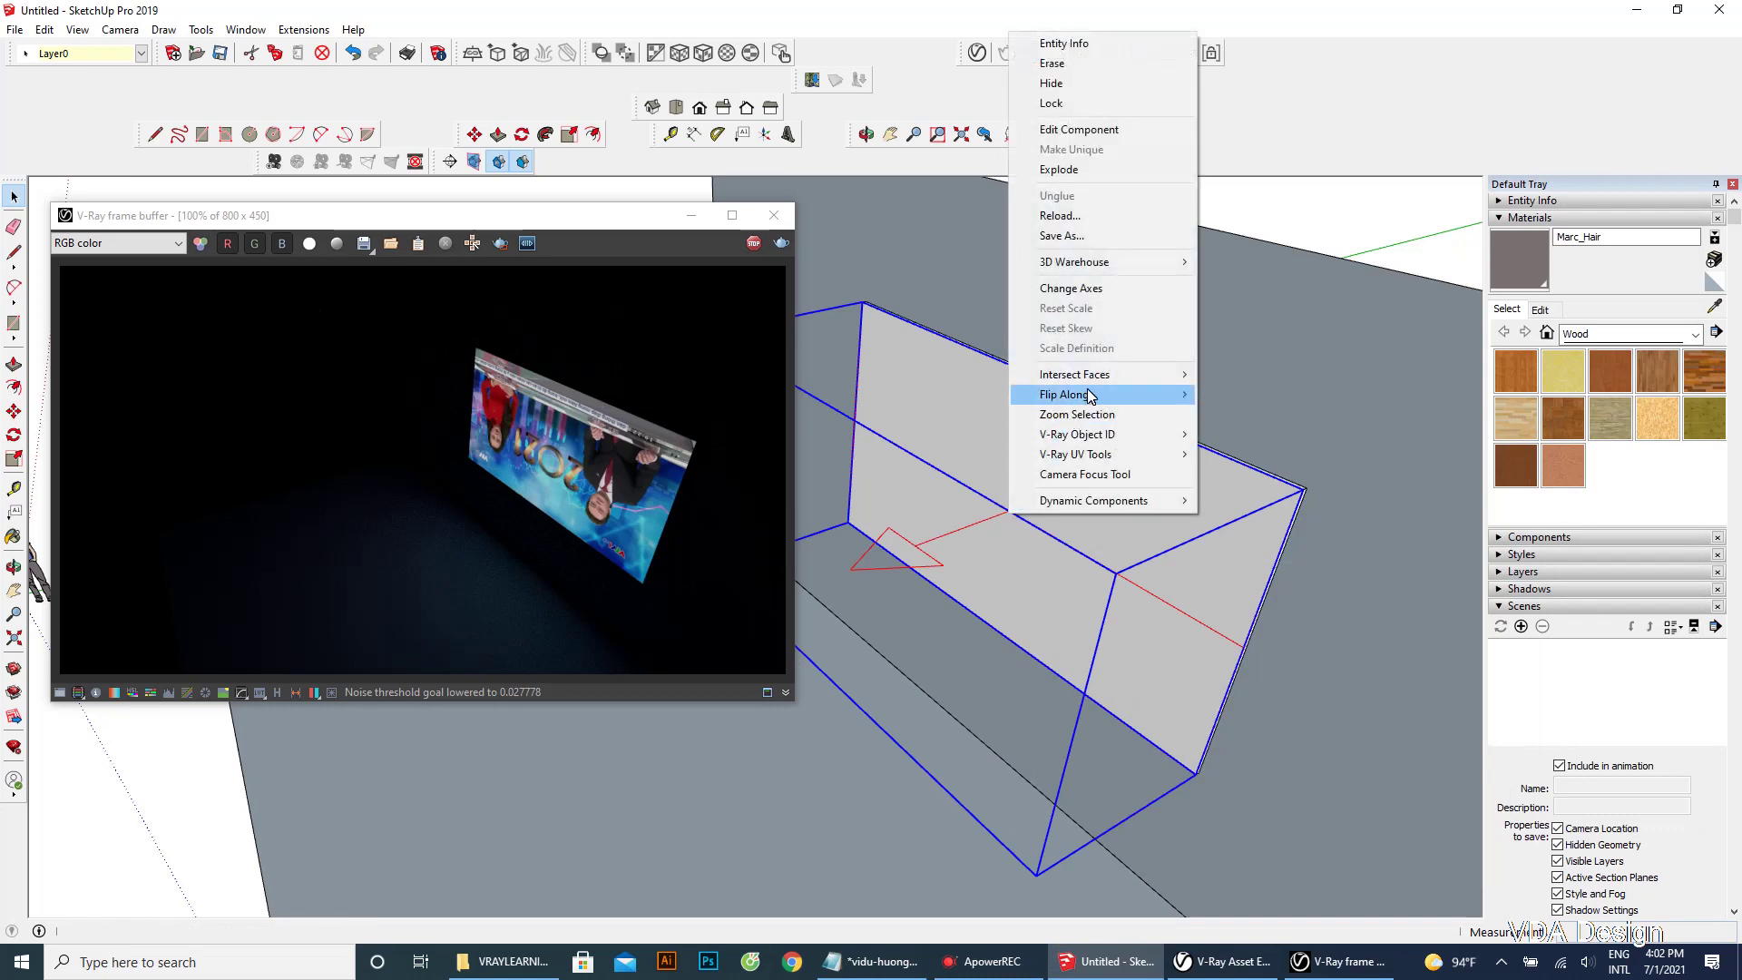
pyautogui.moveTo(1064, 395)
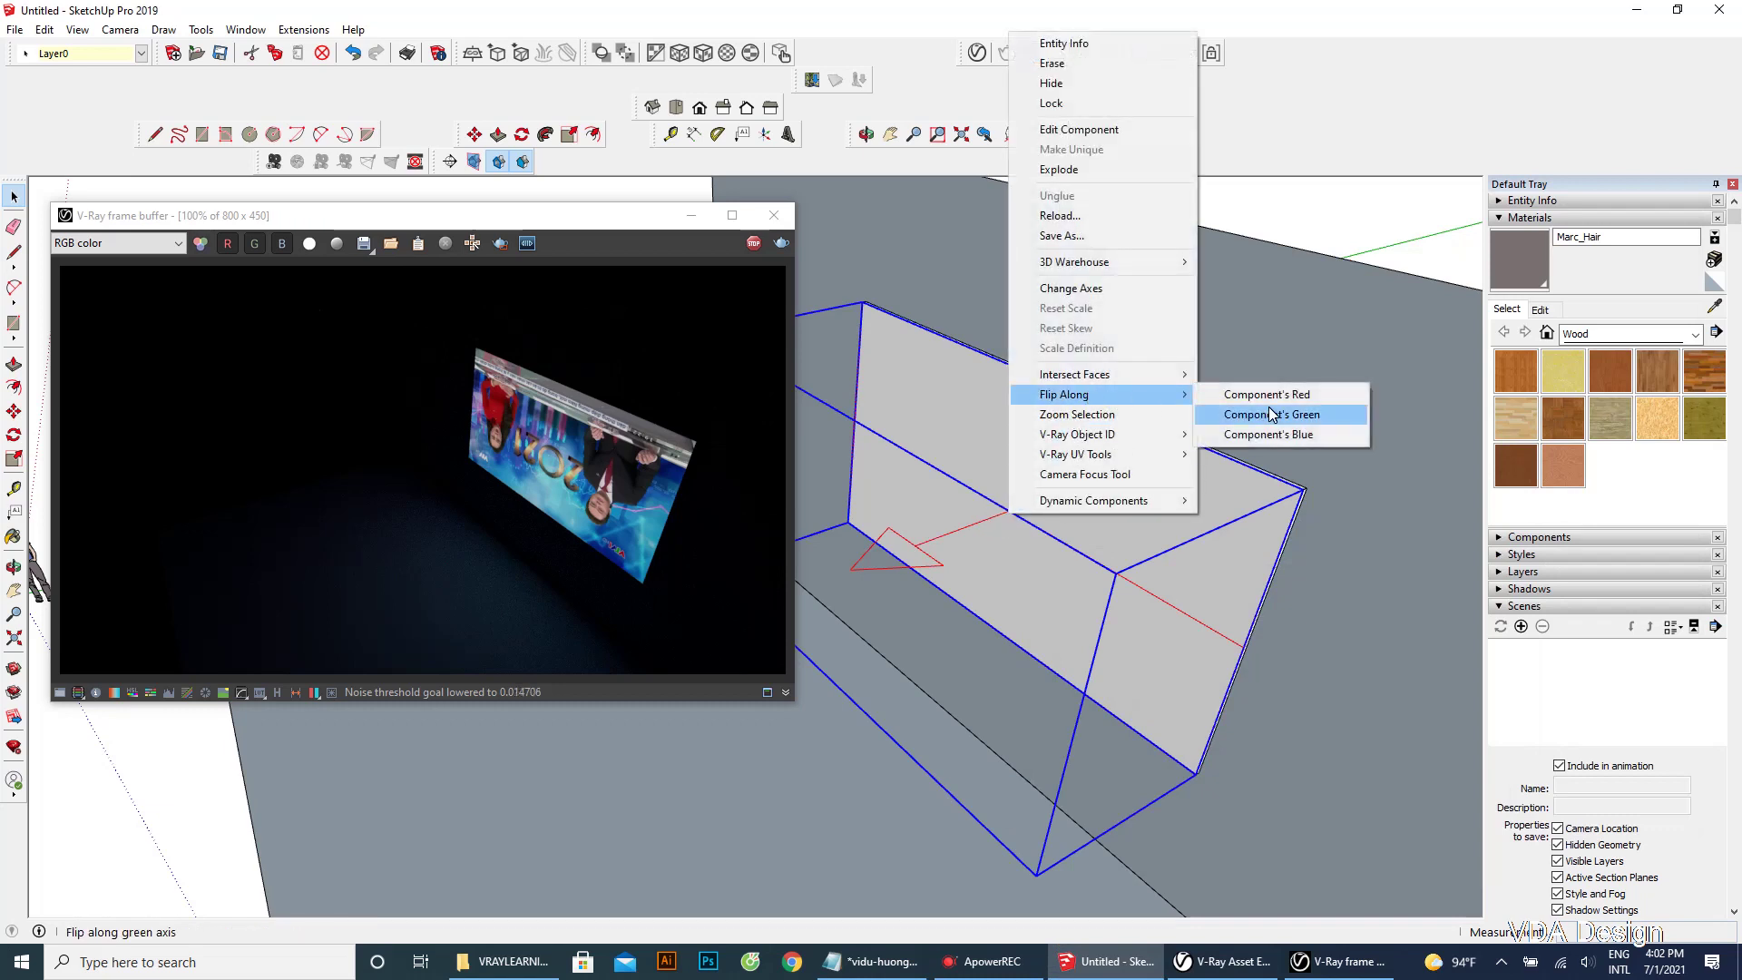
pyautogui.click(1271, 414)
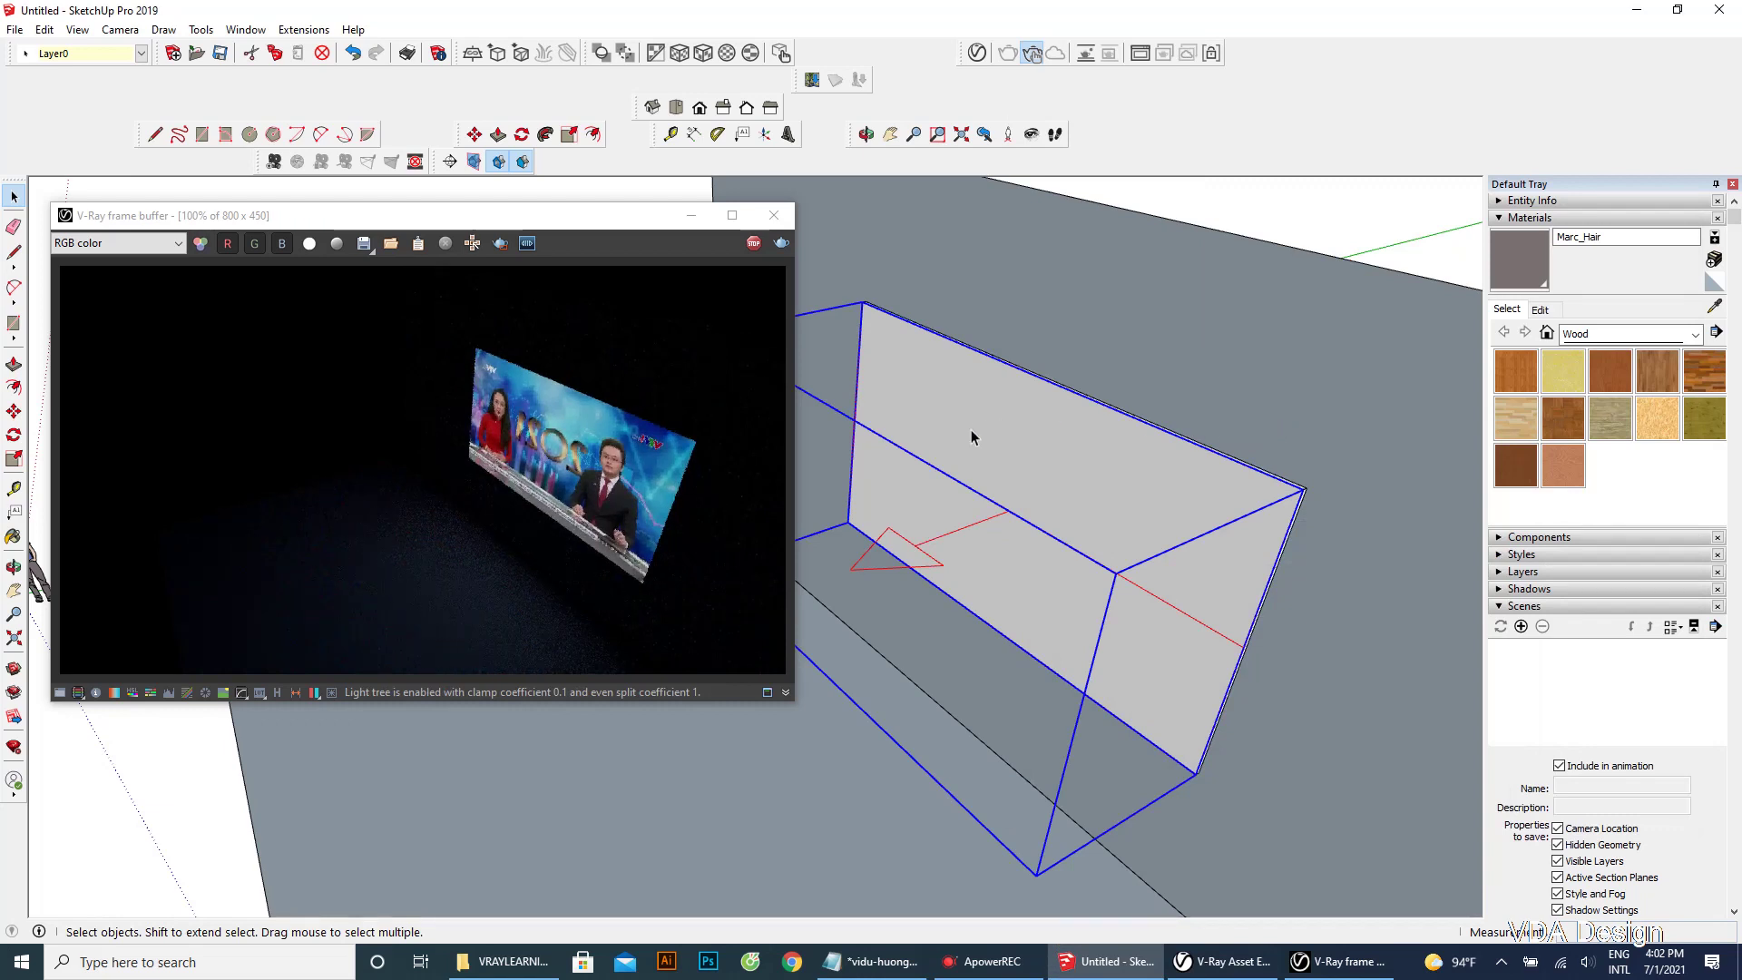
pyautogui.click(873, 962)
# Step: End the previous note with a period and add the line 'Dùng Flipalong'
pyautogui.write('.')
pyautogui.press('Return')
pyautogui.press('Return')
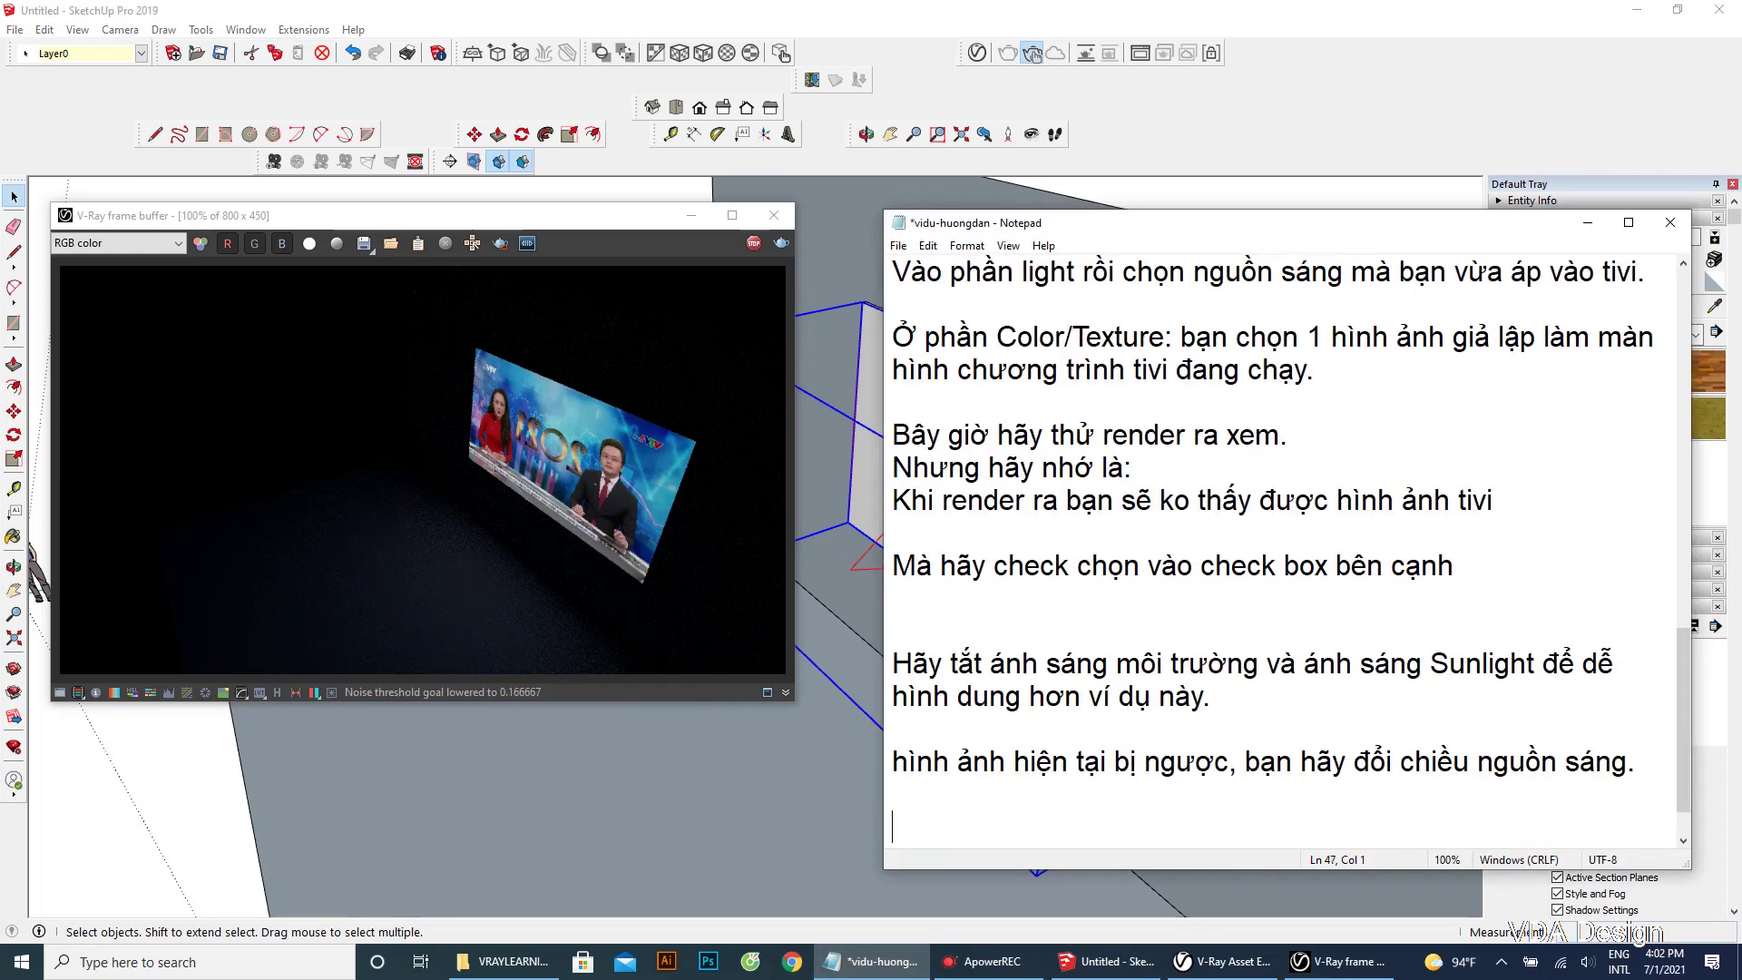
pyautogui.write('Dùng Fl')
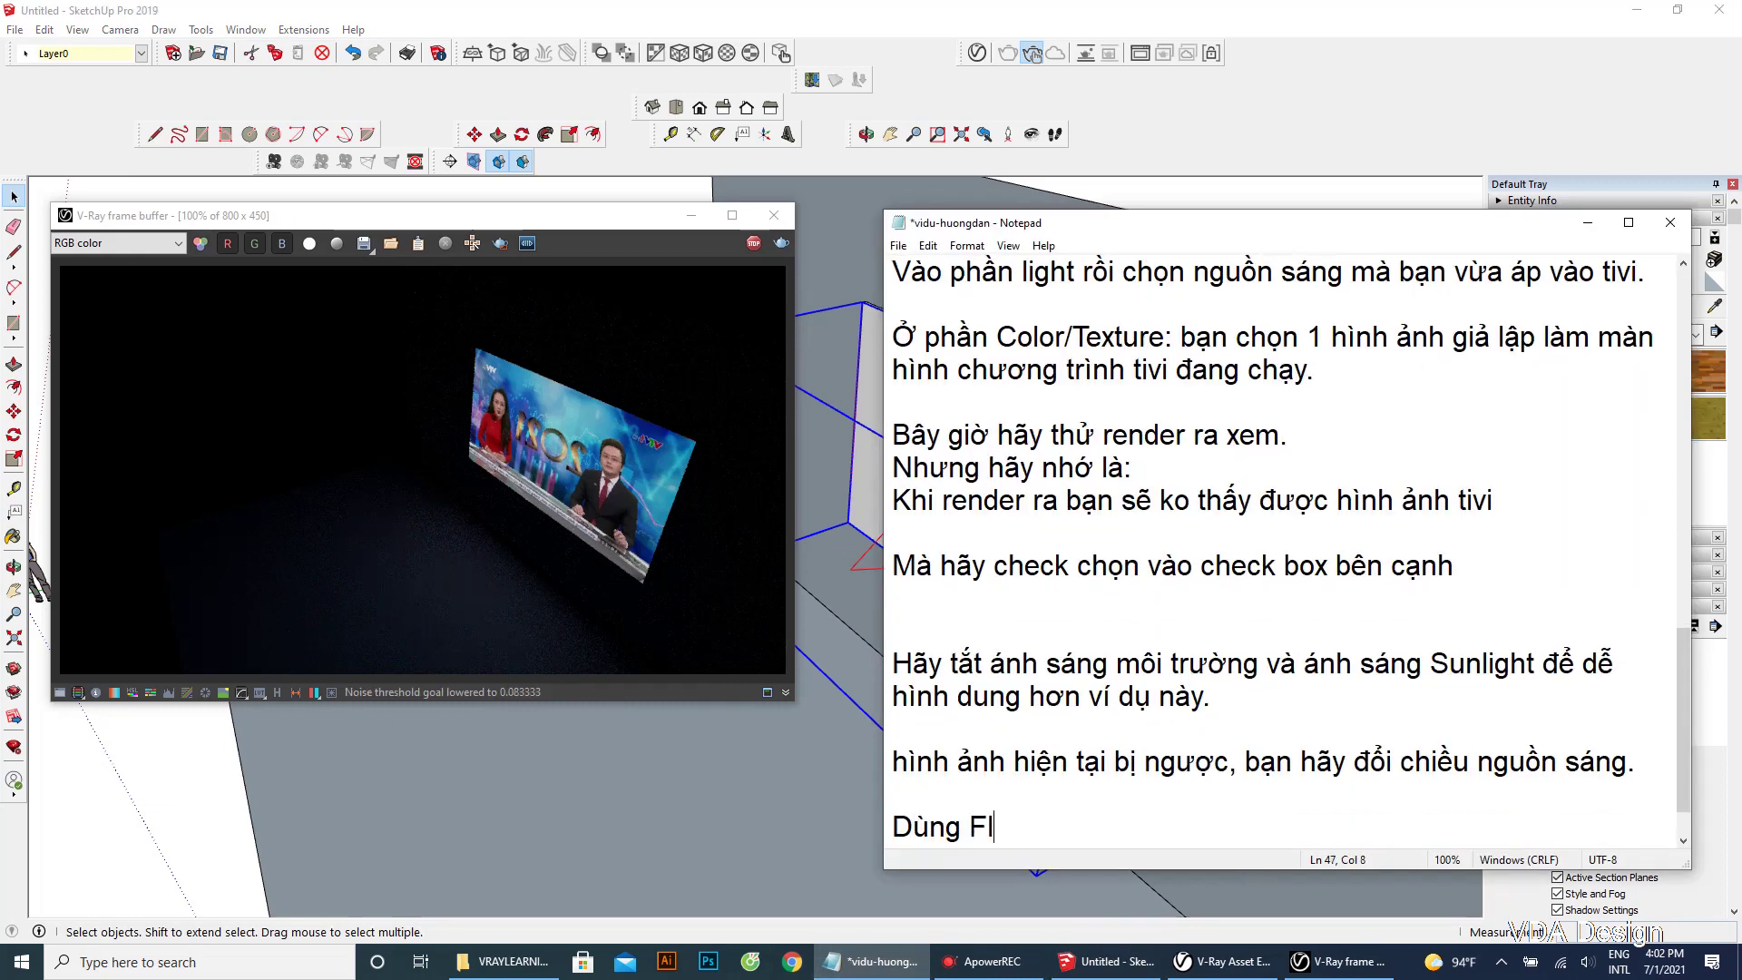
pyautogui.write('ip')
pyautogui.write('along')
pyautogui.press('Return')
pyautogui.press('Return')
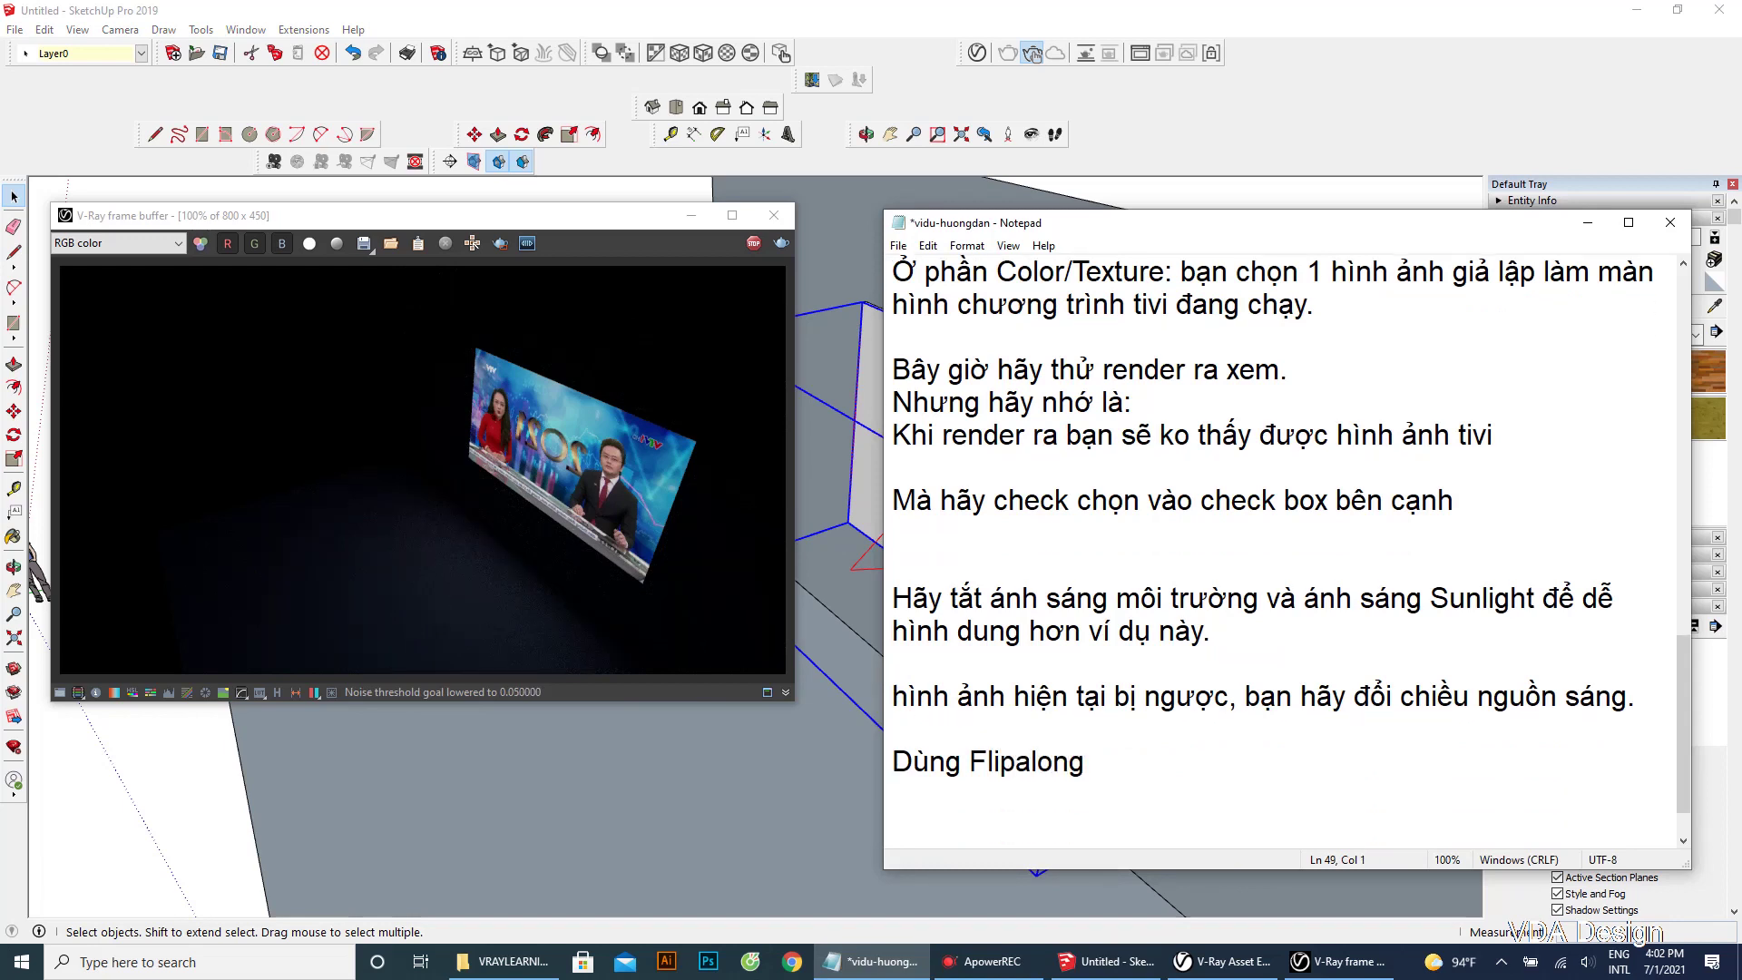
# Step: Add the note about raising light intensity for a brighter TV, correcting typos
pyautogui.write('Và nếu muo')
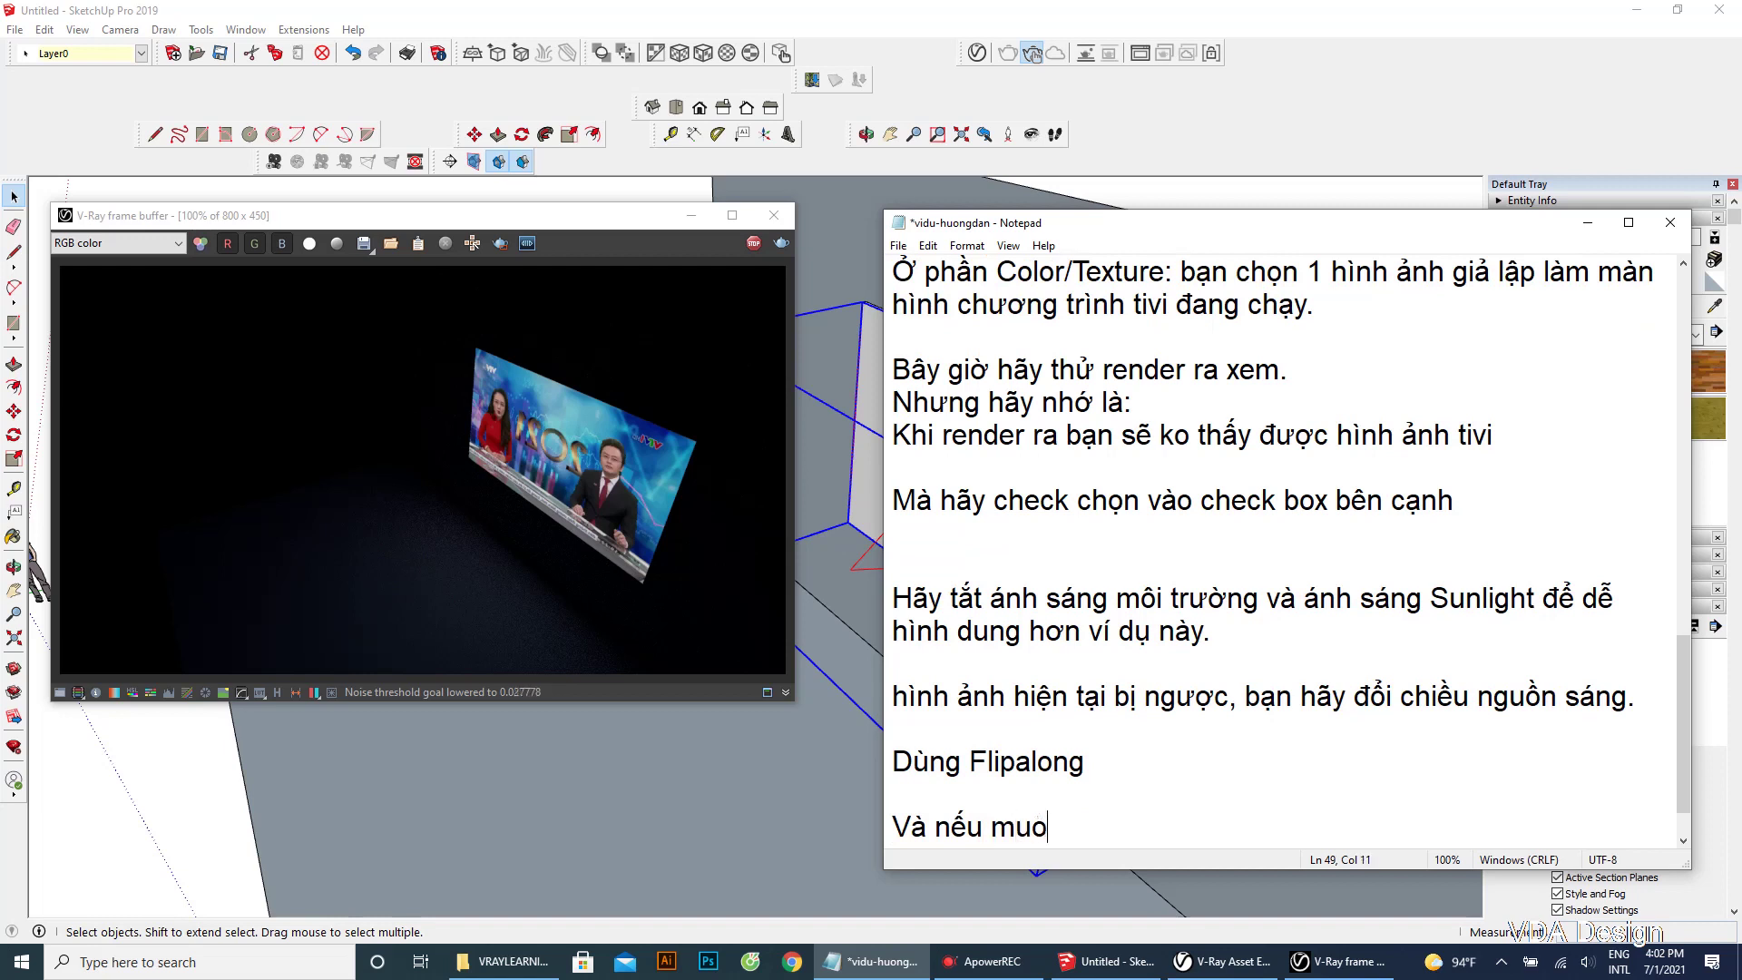
pyautogui.write('ốn tivi rưực')
pyautogui.write(' sáng hơn thì ')
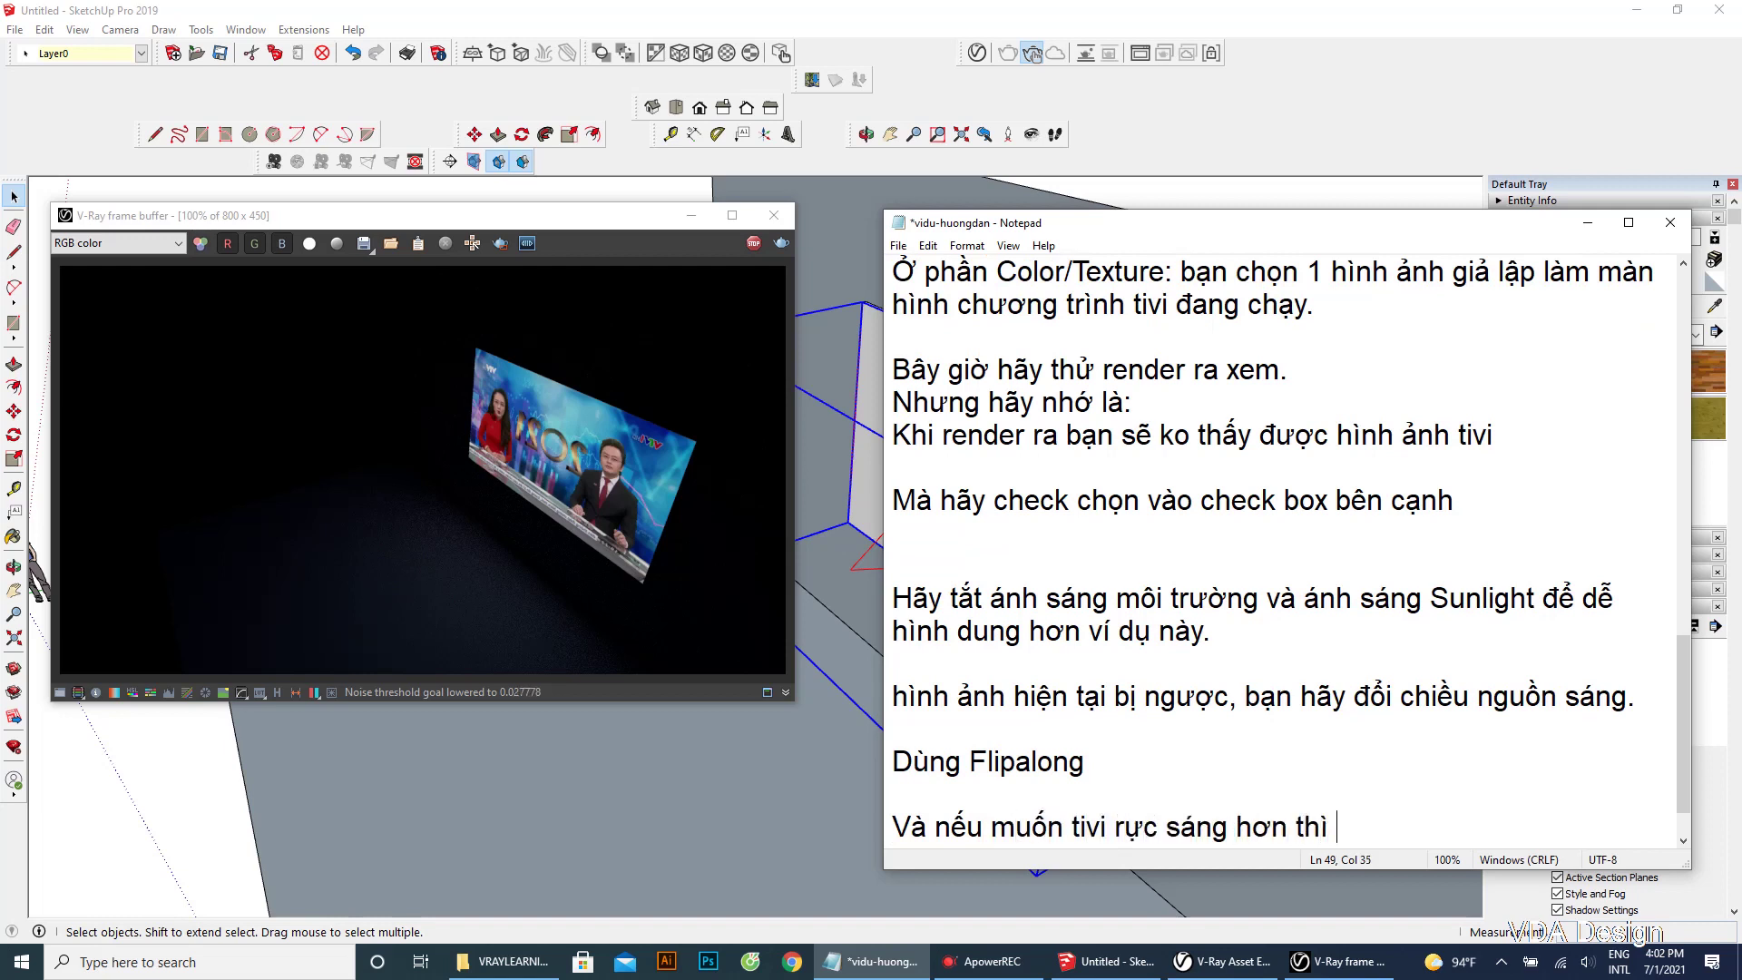
pyautogui.write('tăng cuườn gdodoj')
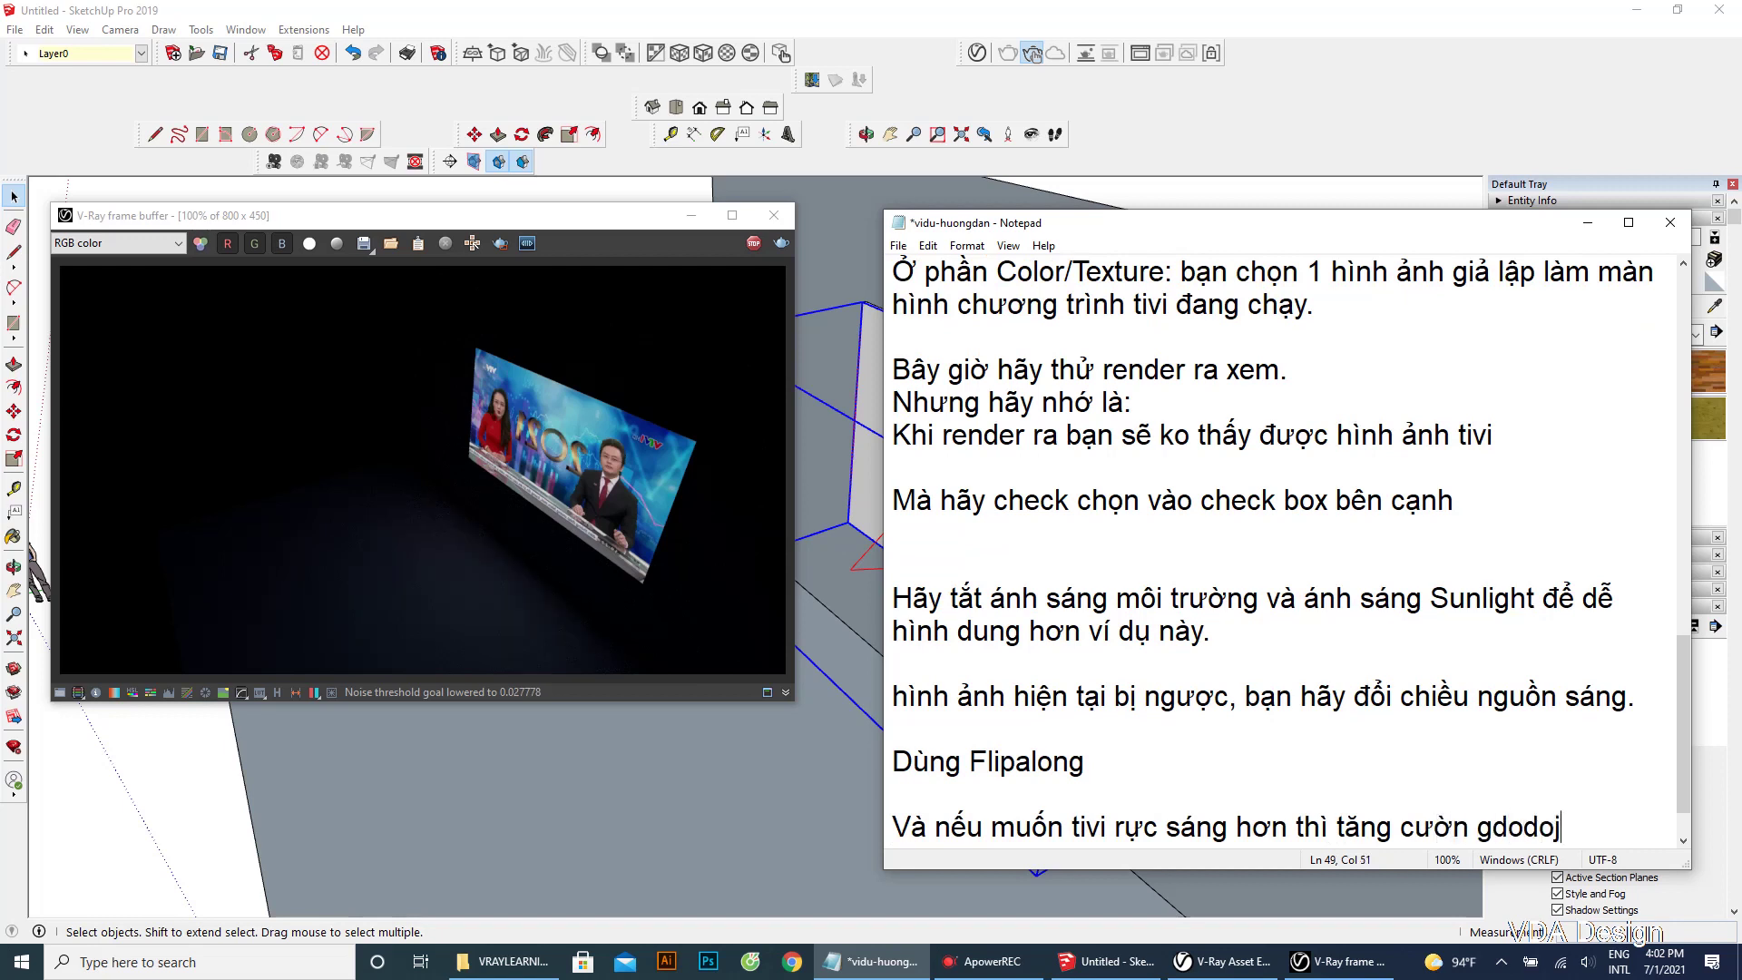
pyautogui.press('BackSpace')
pyautogui.press('BackSpace')
pyautogui.press('BackSpace')
pyautogui.press('BackSpace')
pyautogui.press('BackSpace')
pyautogui.press('BackSpace')
pyautogui.press('BackSpace')
pyautogui.write('g đo')
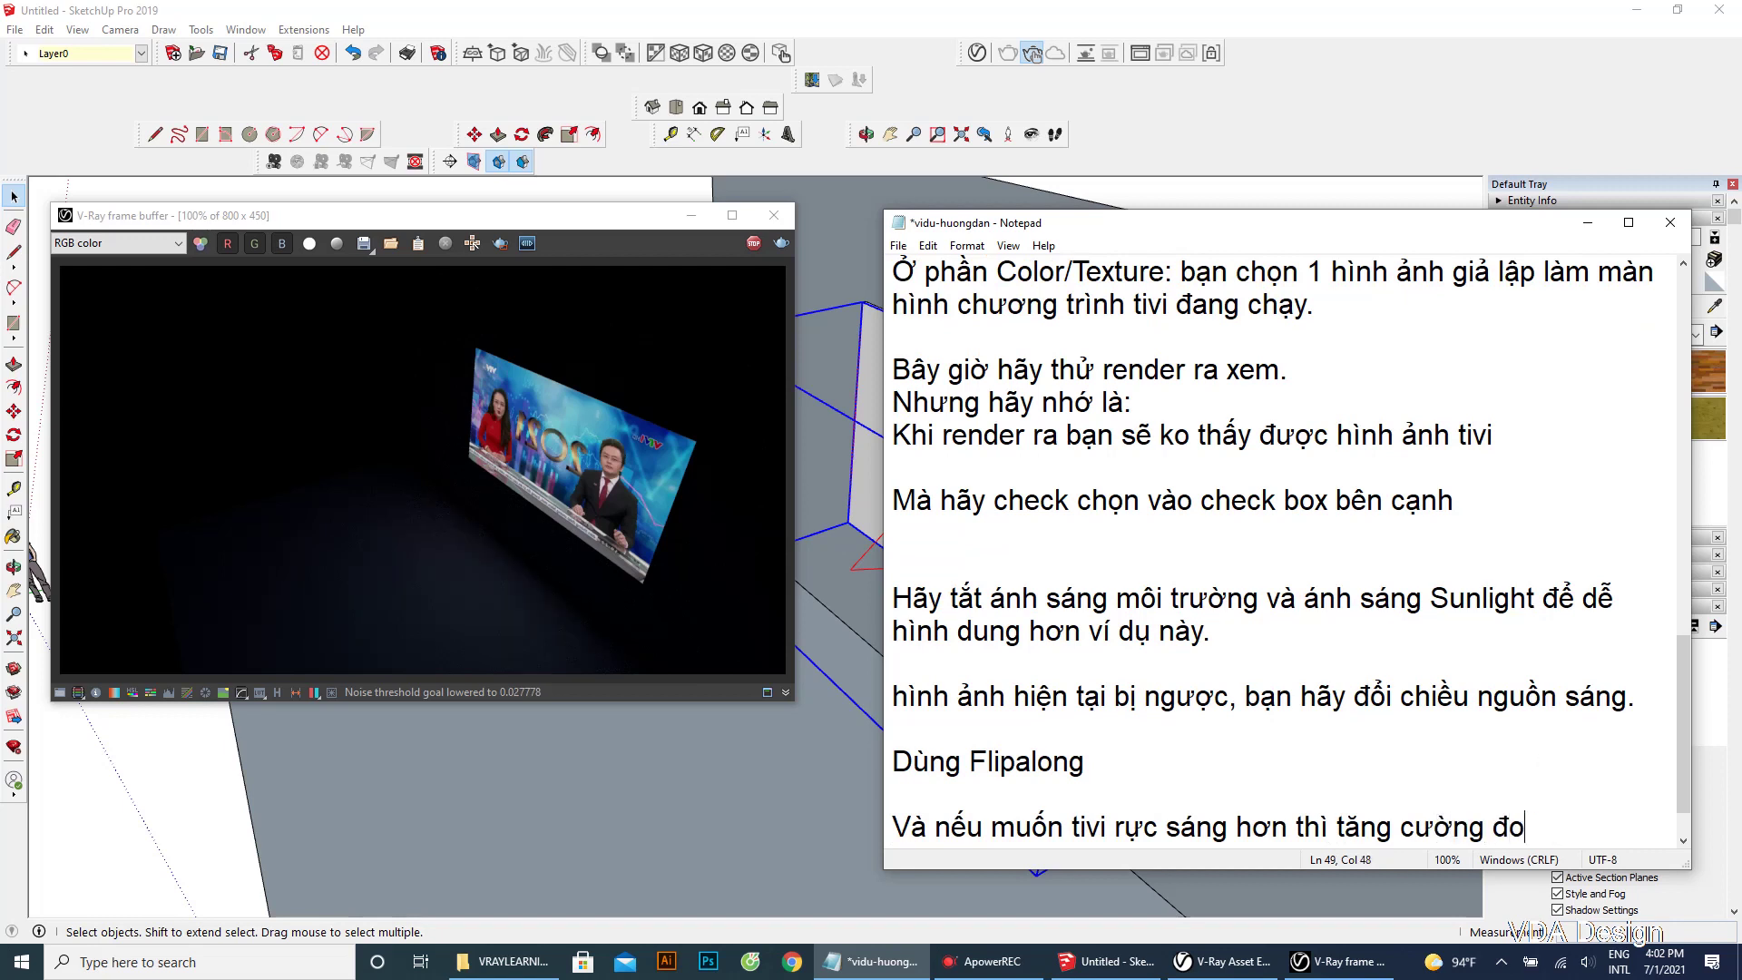
pyautogui.press('BackSpace')
pyautogui.write('ộ ánh sáng l')
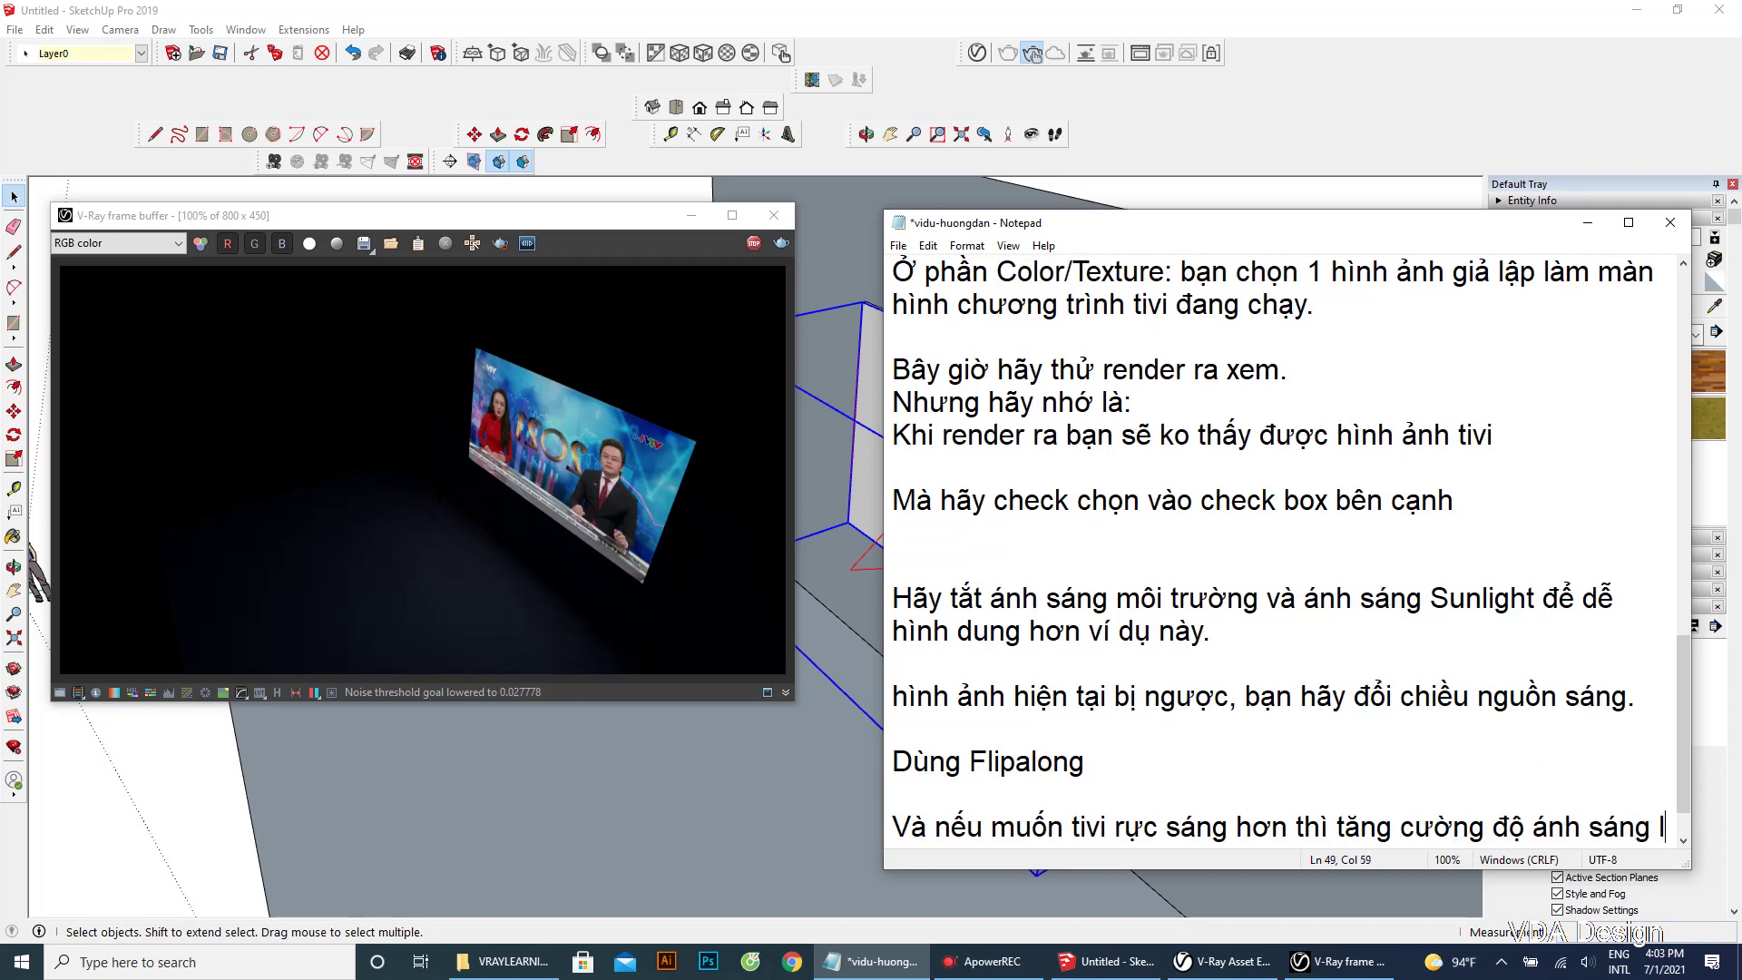
pyautogui.write('ên.')
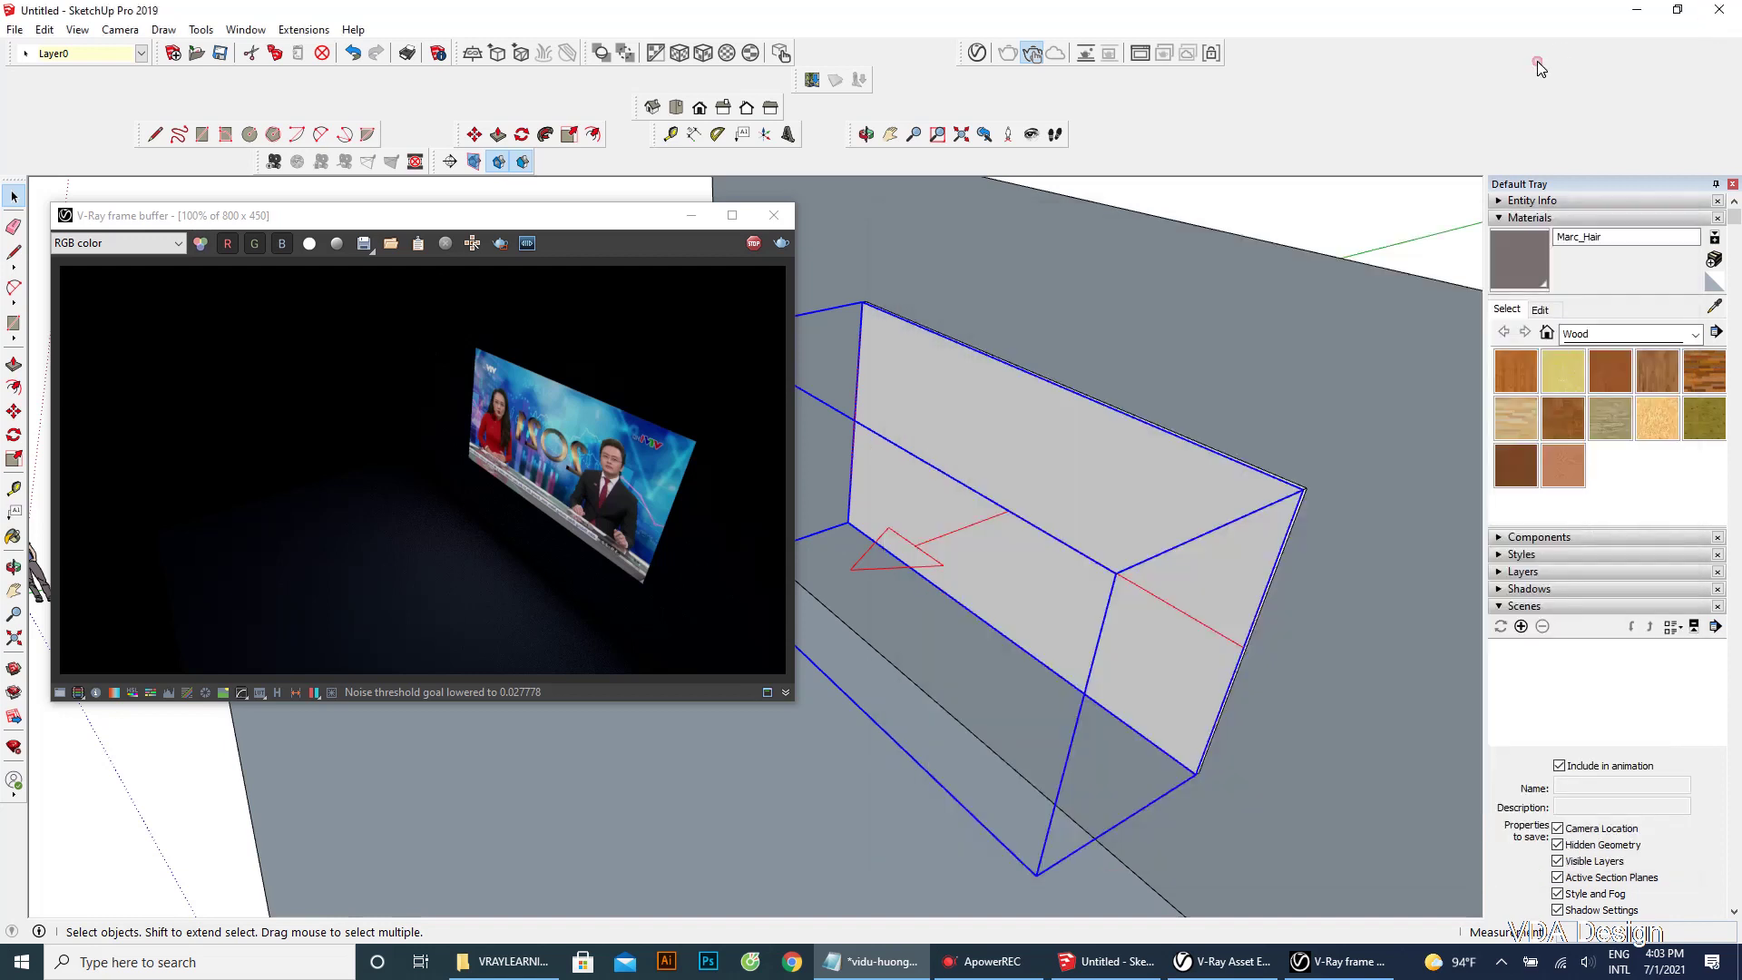
# Step: Set the TV Rectangle Light intensity to 80 in the V-Ray Asset Editor
pyautogui.click(1587, 222)
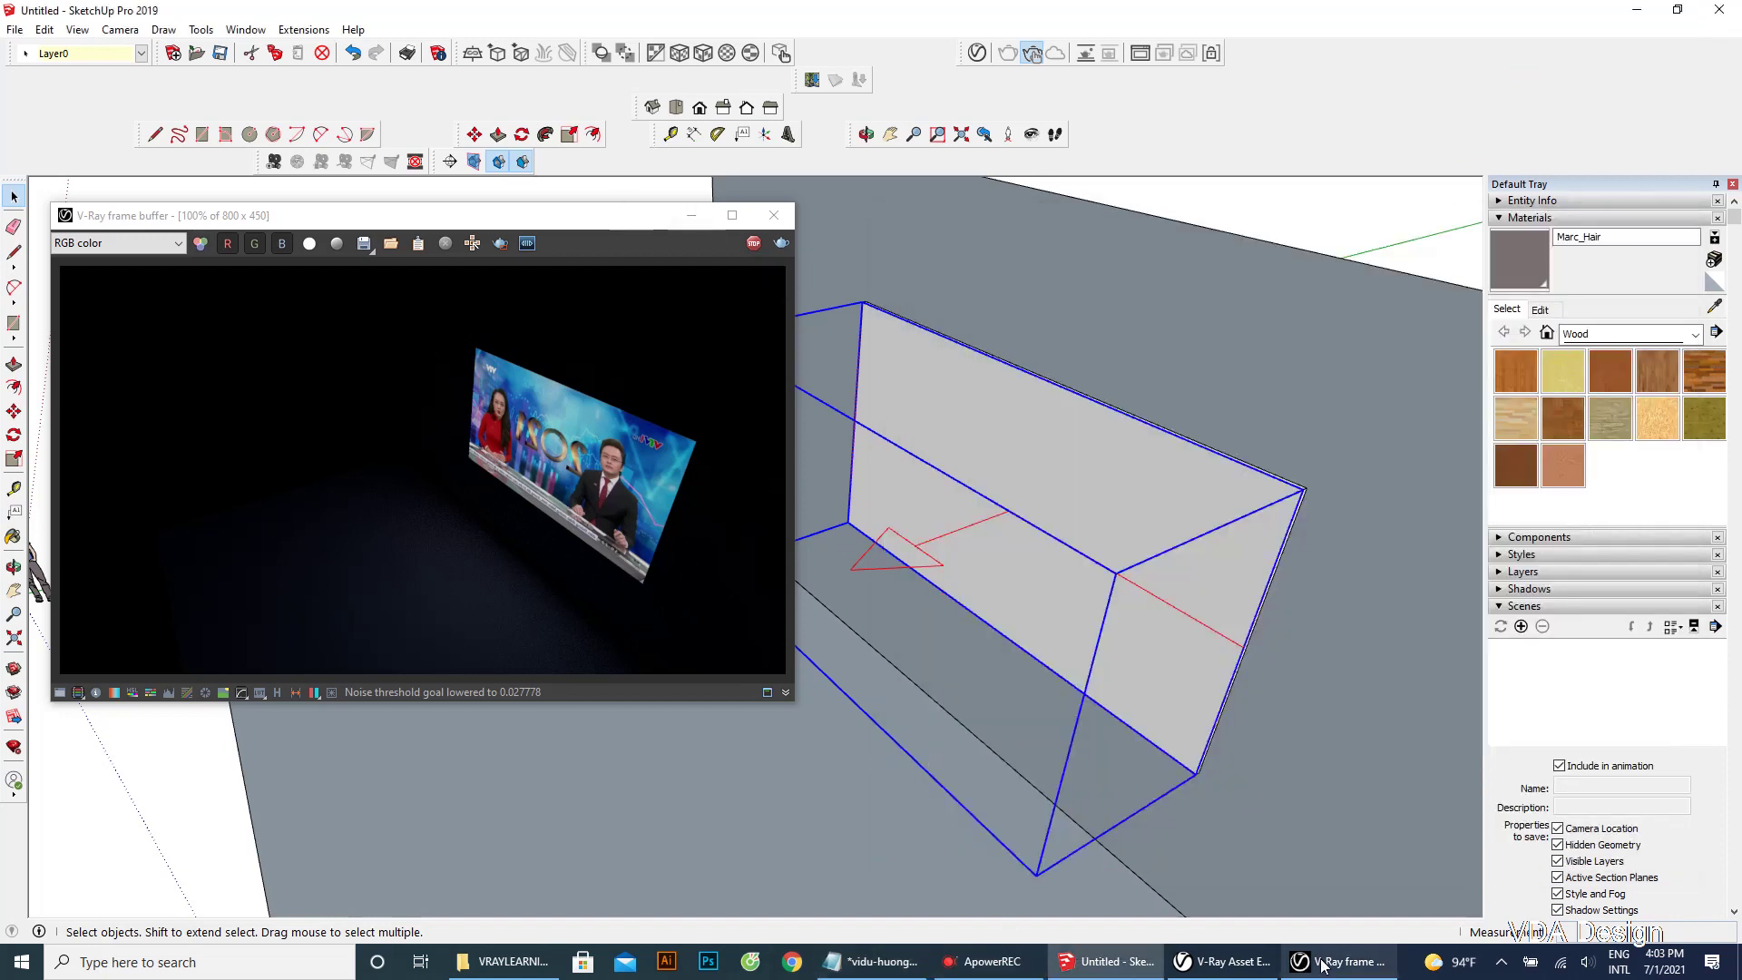
pyautogui.click(1237, 972)
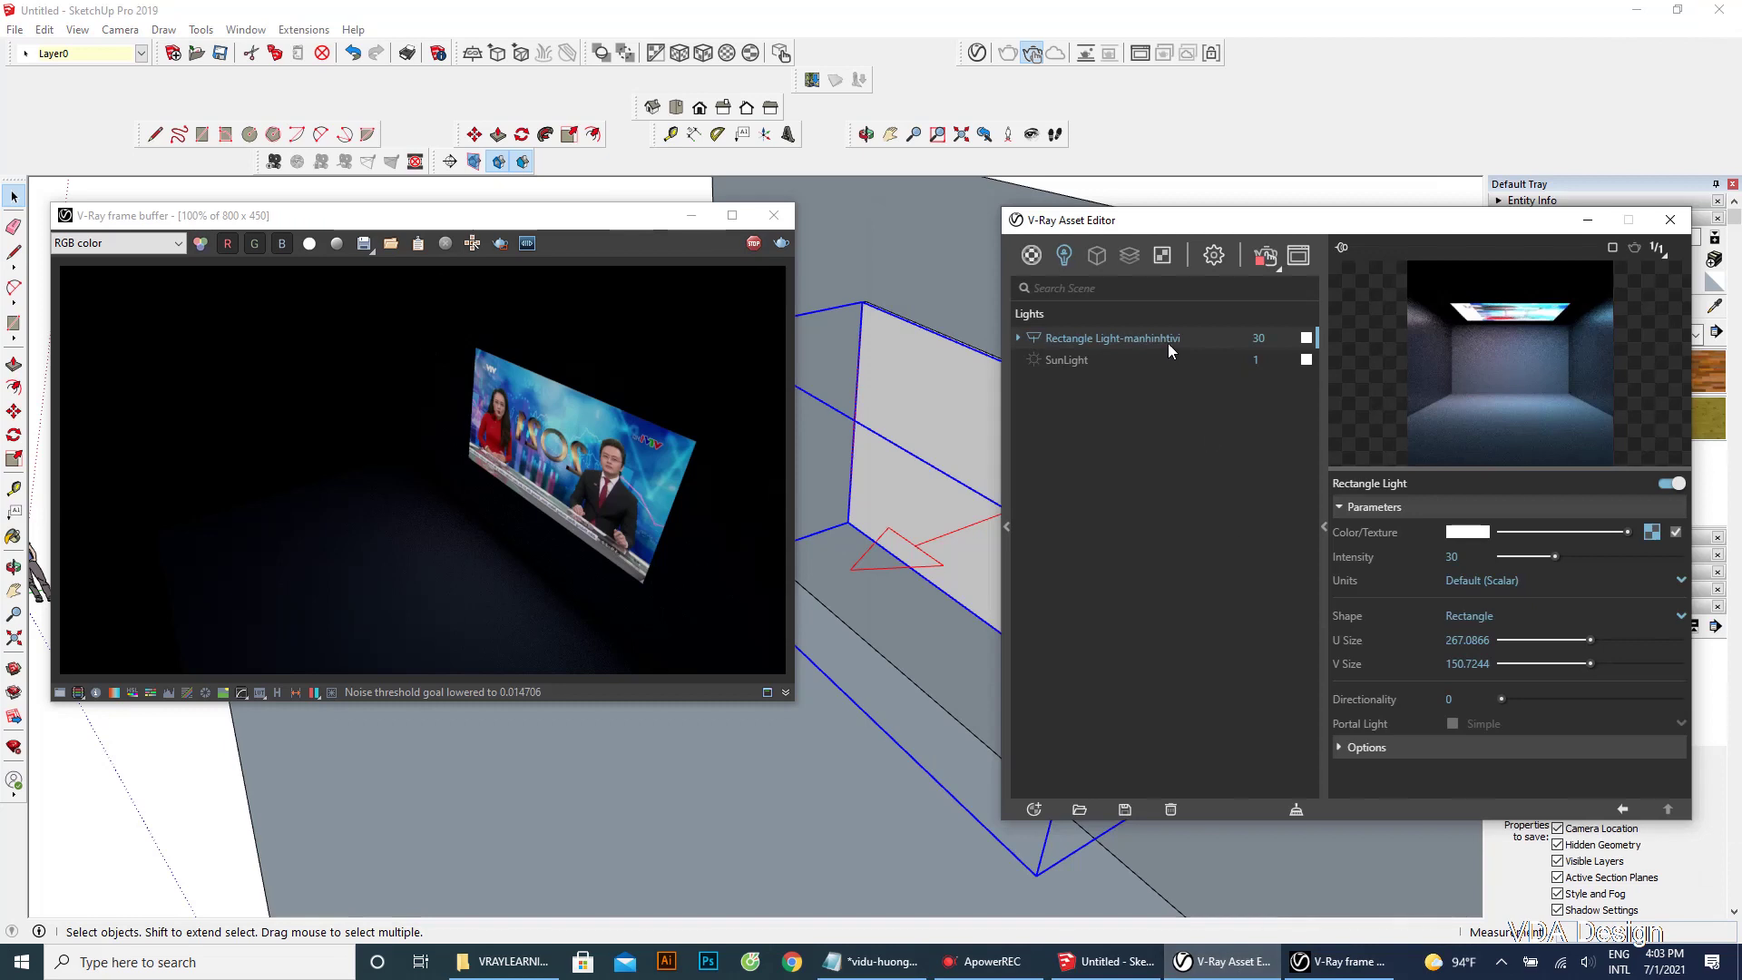
pyautogui.click(1454, 556)
pyautogui.write('80')
pyautogui.press('Return')
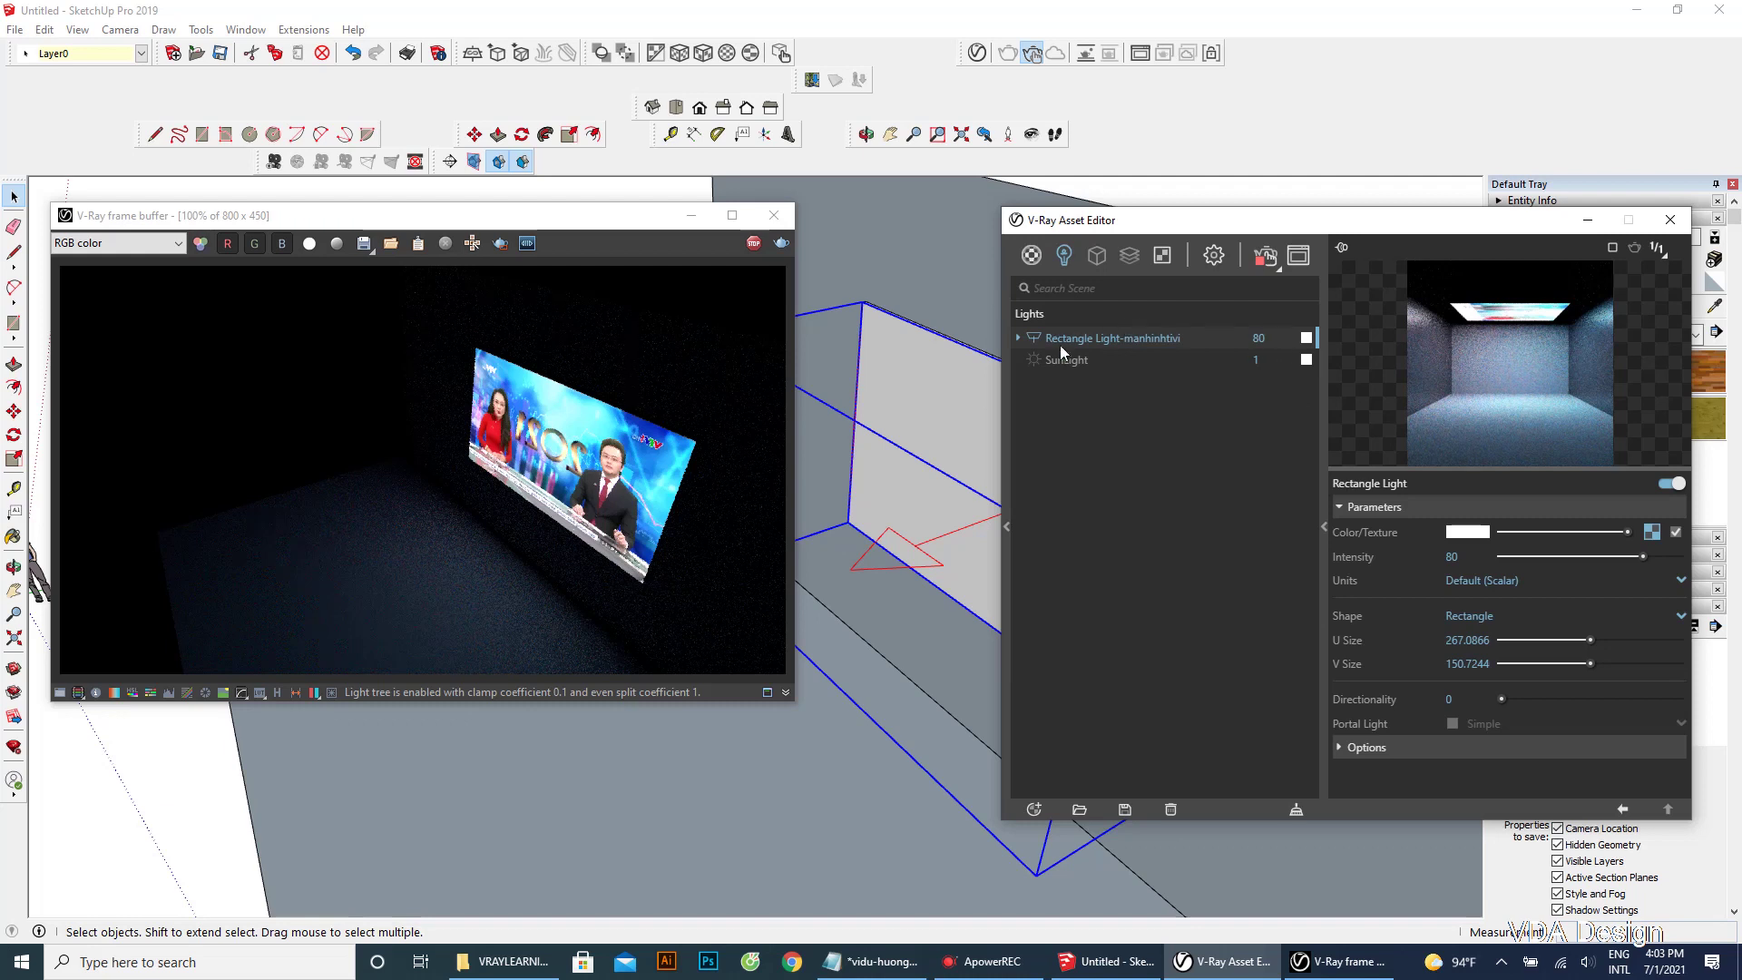
# Step: Reopen V-Ray render settings and view the brightened TV render full-size before restoring it
pyautogui.click(1216, 256)
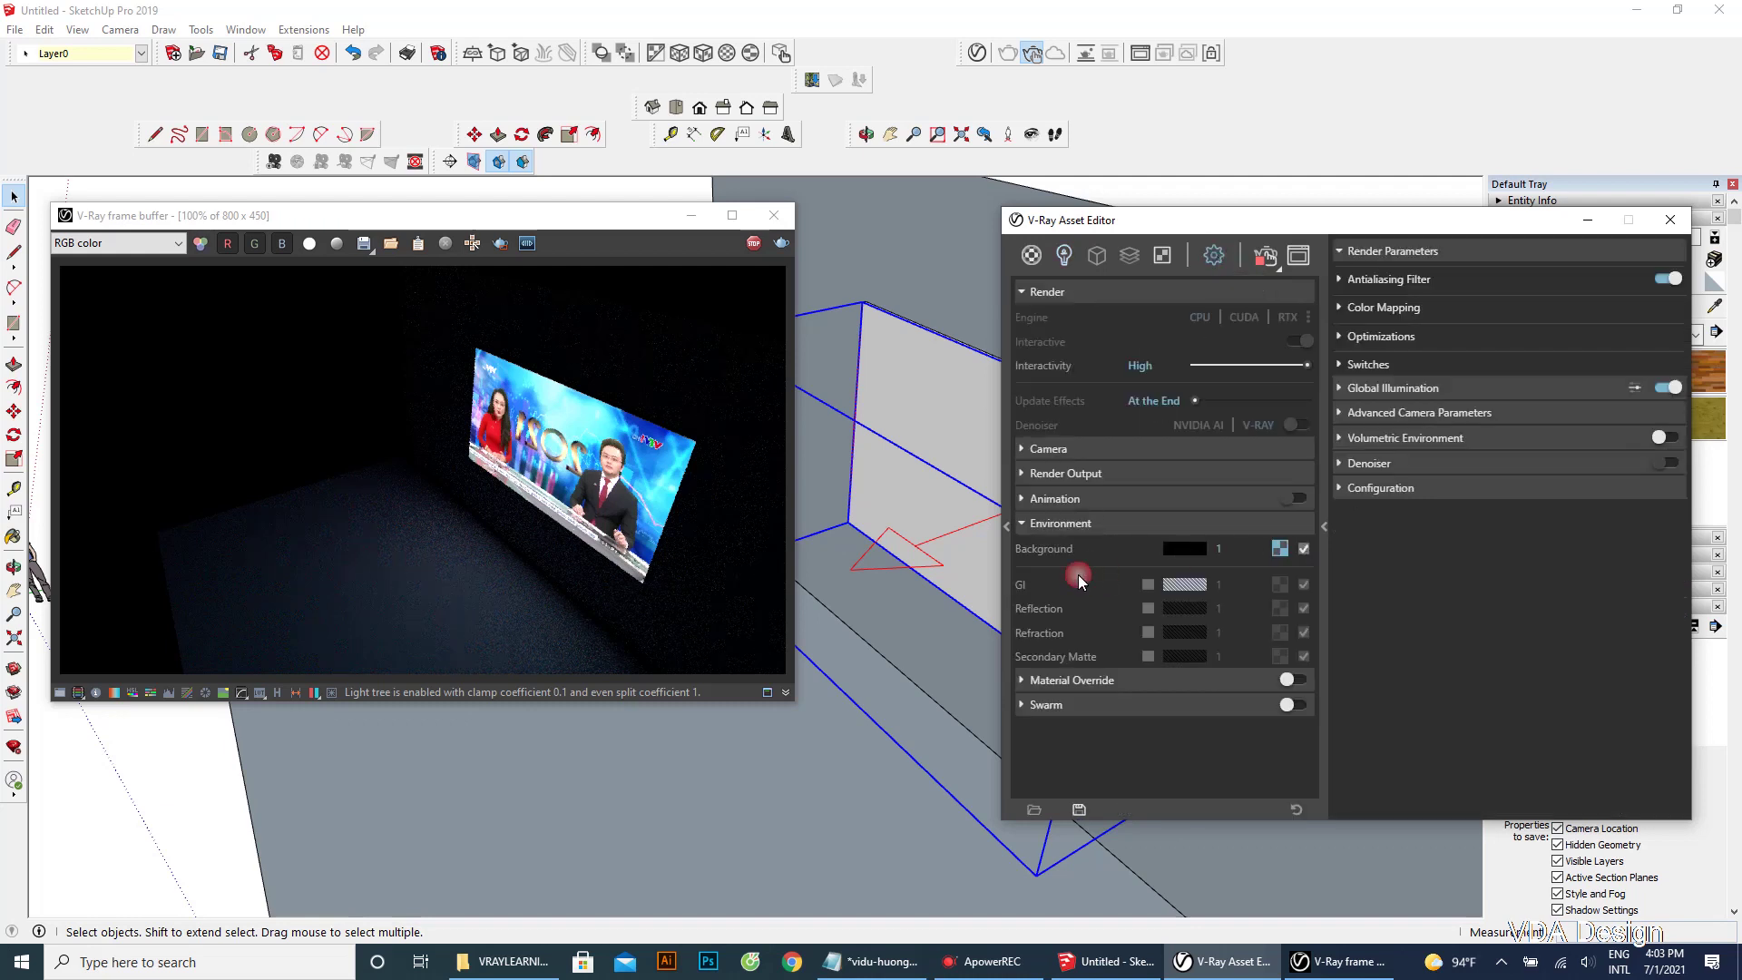
pyautogui.click(730, 217)
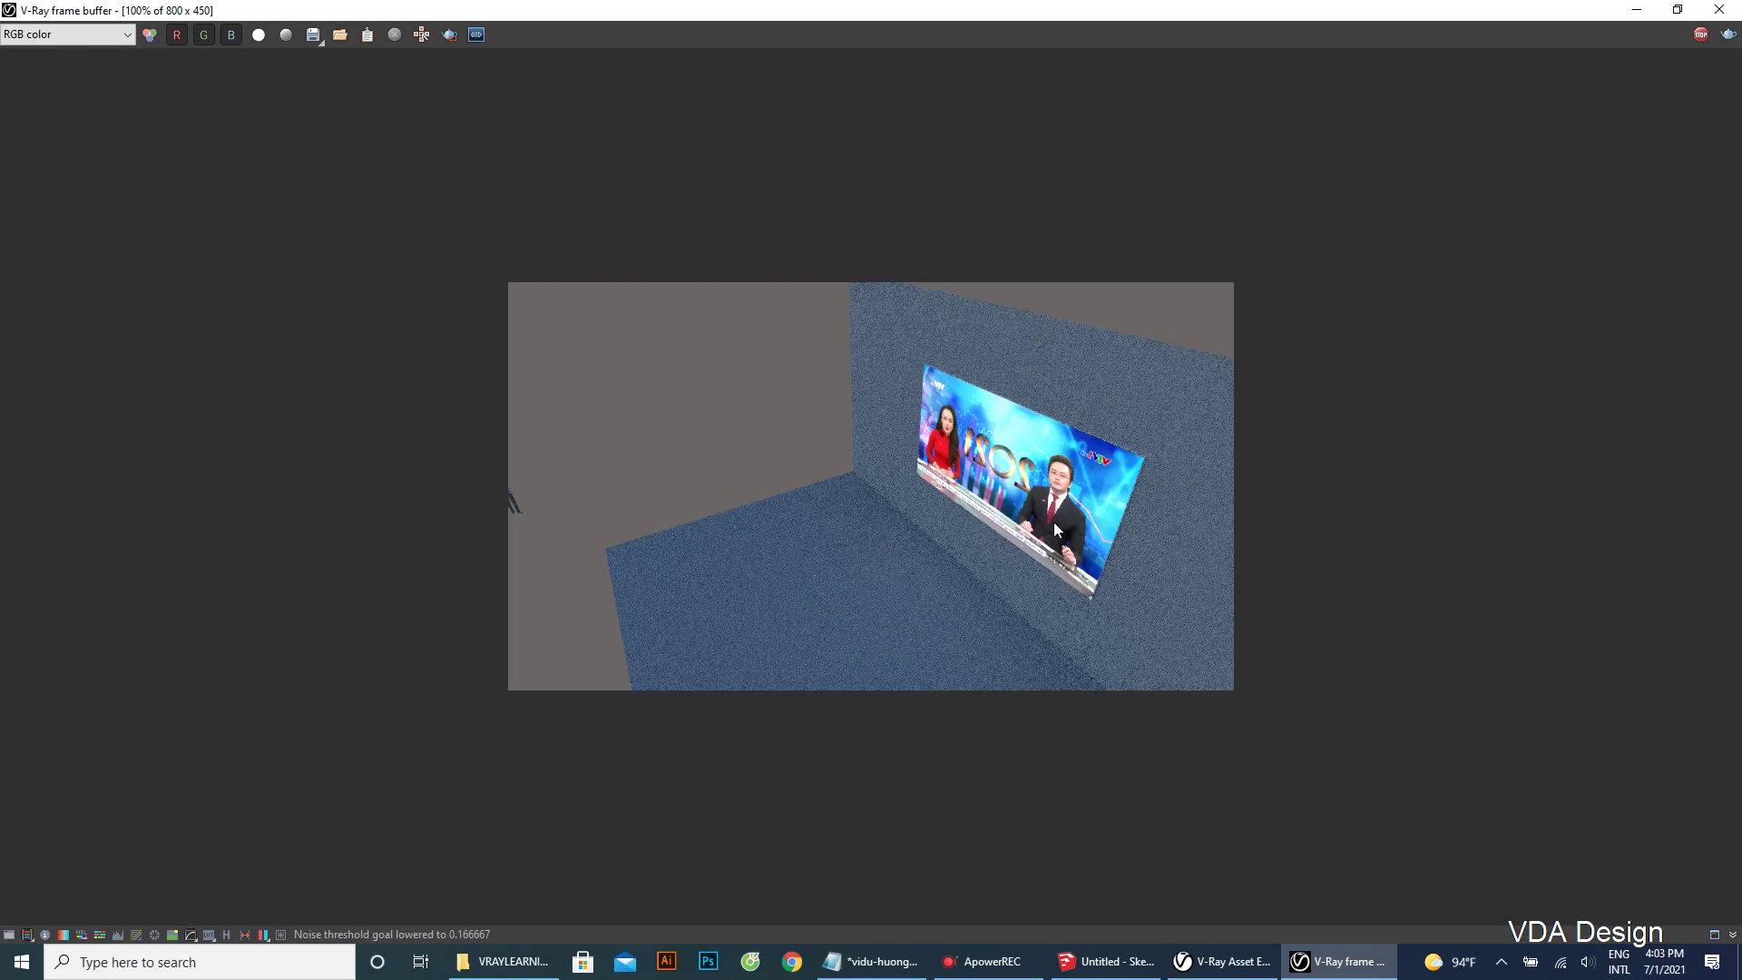
pyautogui.click(1676, 10)
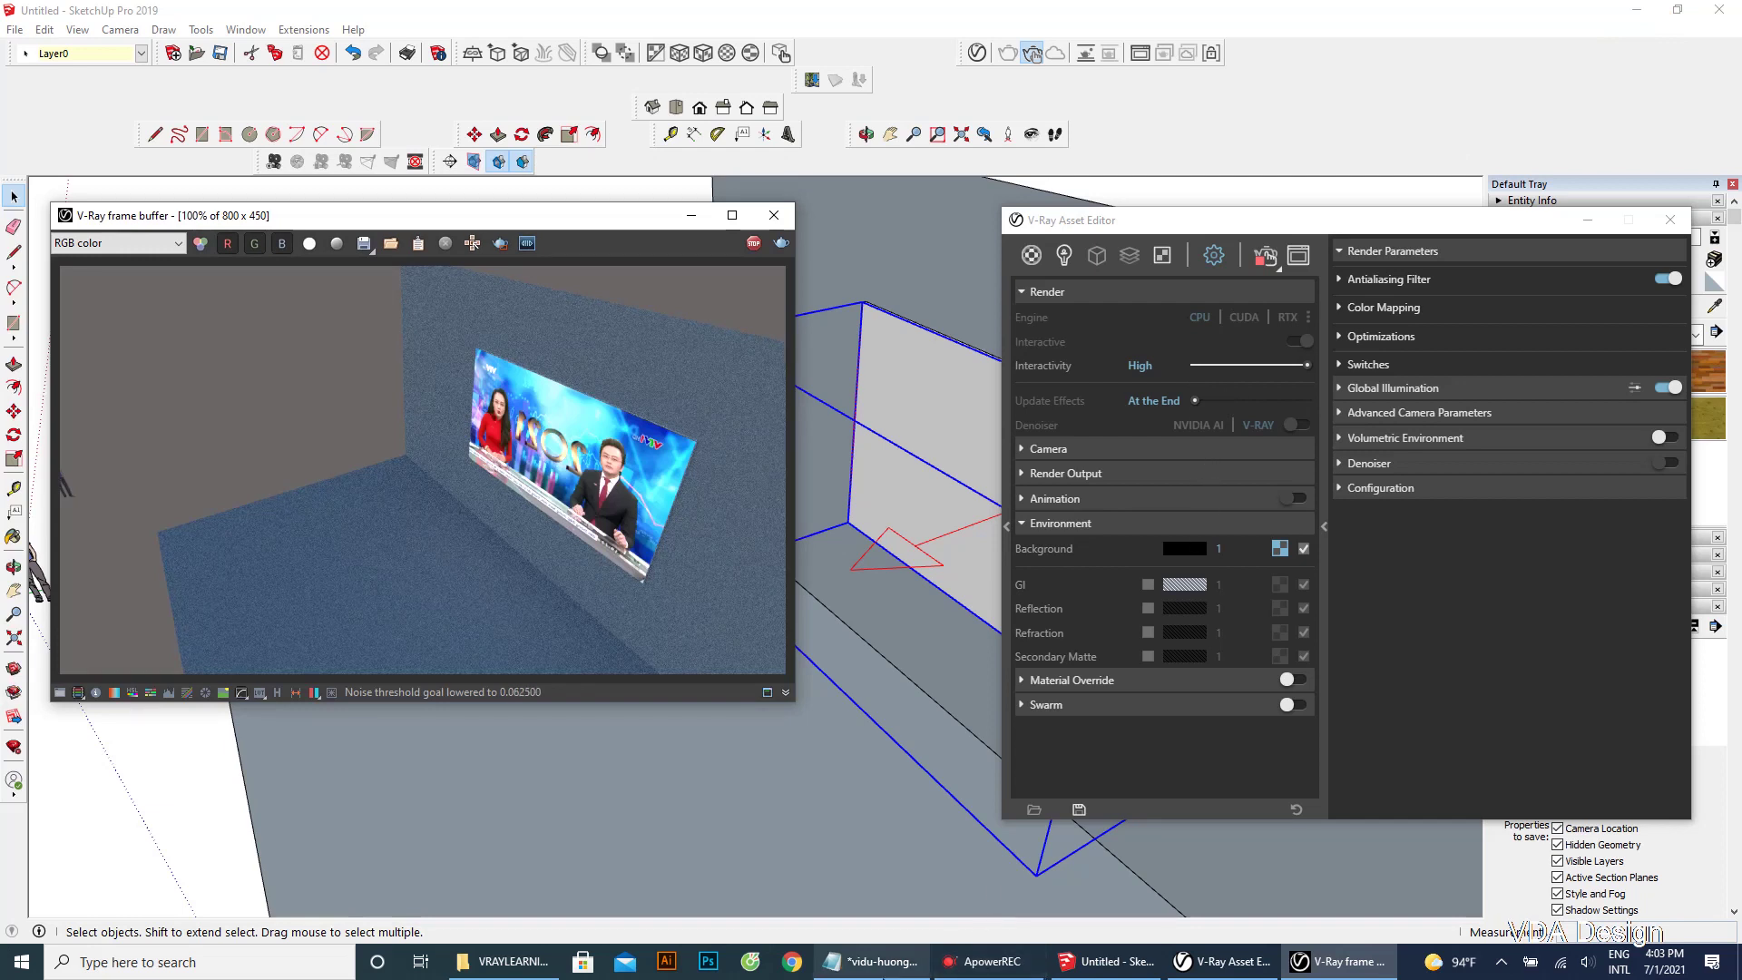
# Step: Type the closing sentence 'Như vậy chúng ta có thể ứng dụng điều này vào trong thực tế.' in Notepad
pyautogui.click(871, 961)
pyautogui.press('Return')
pyautogui.press('Return')
pyautogui.write('N')
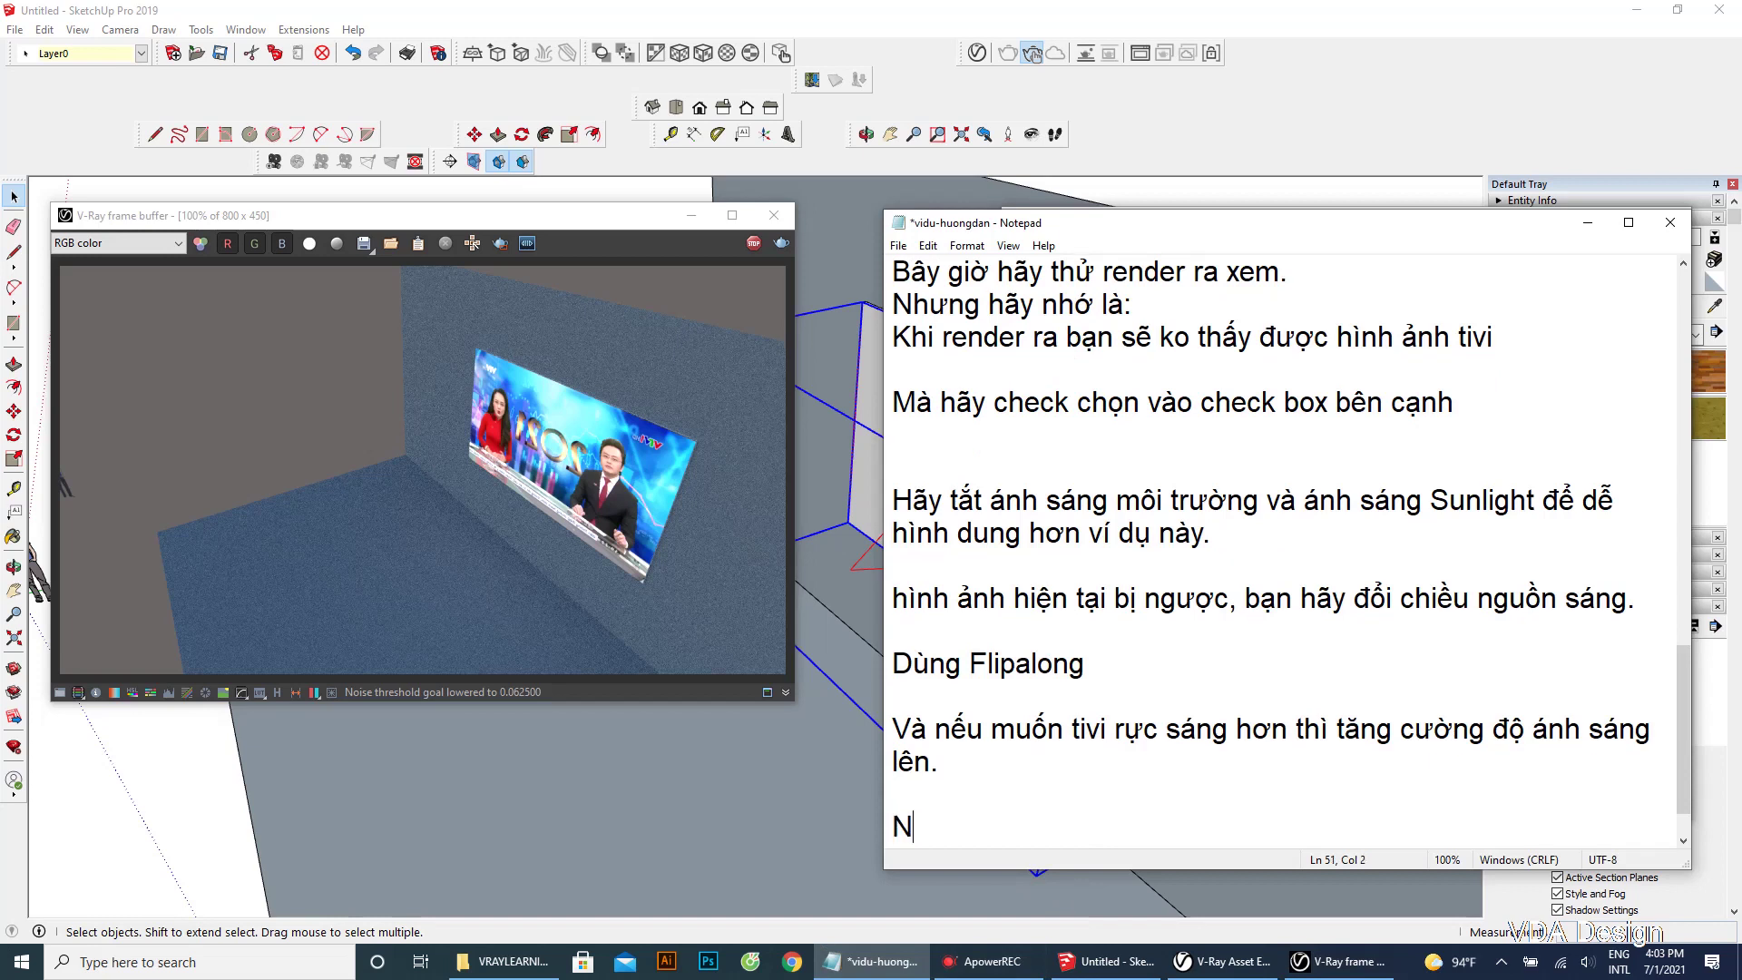
pyautogui.write('hư vậy chún')
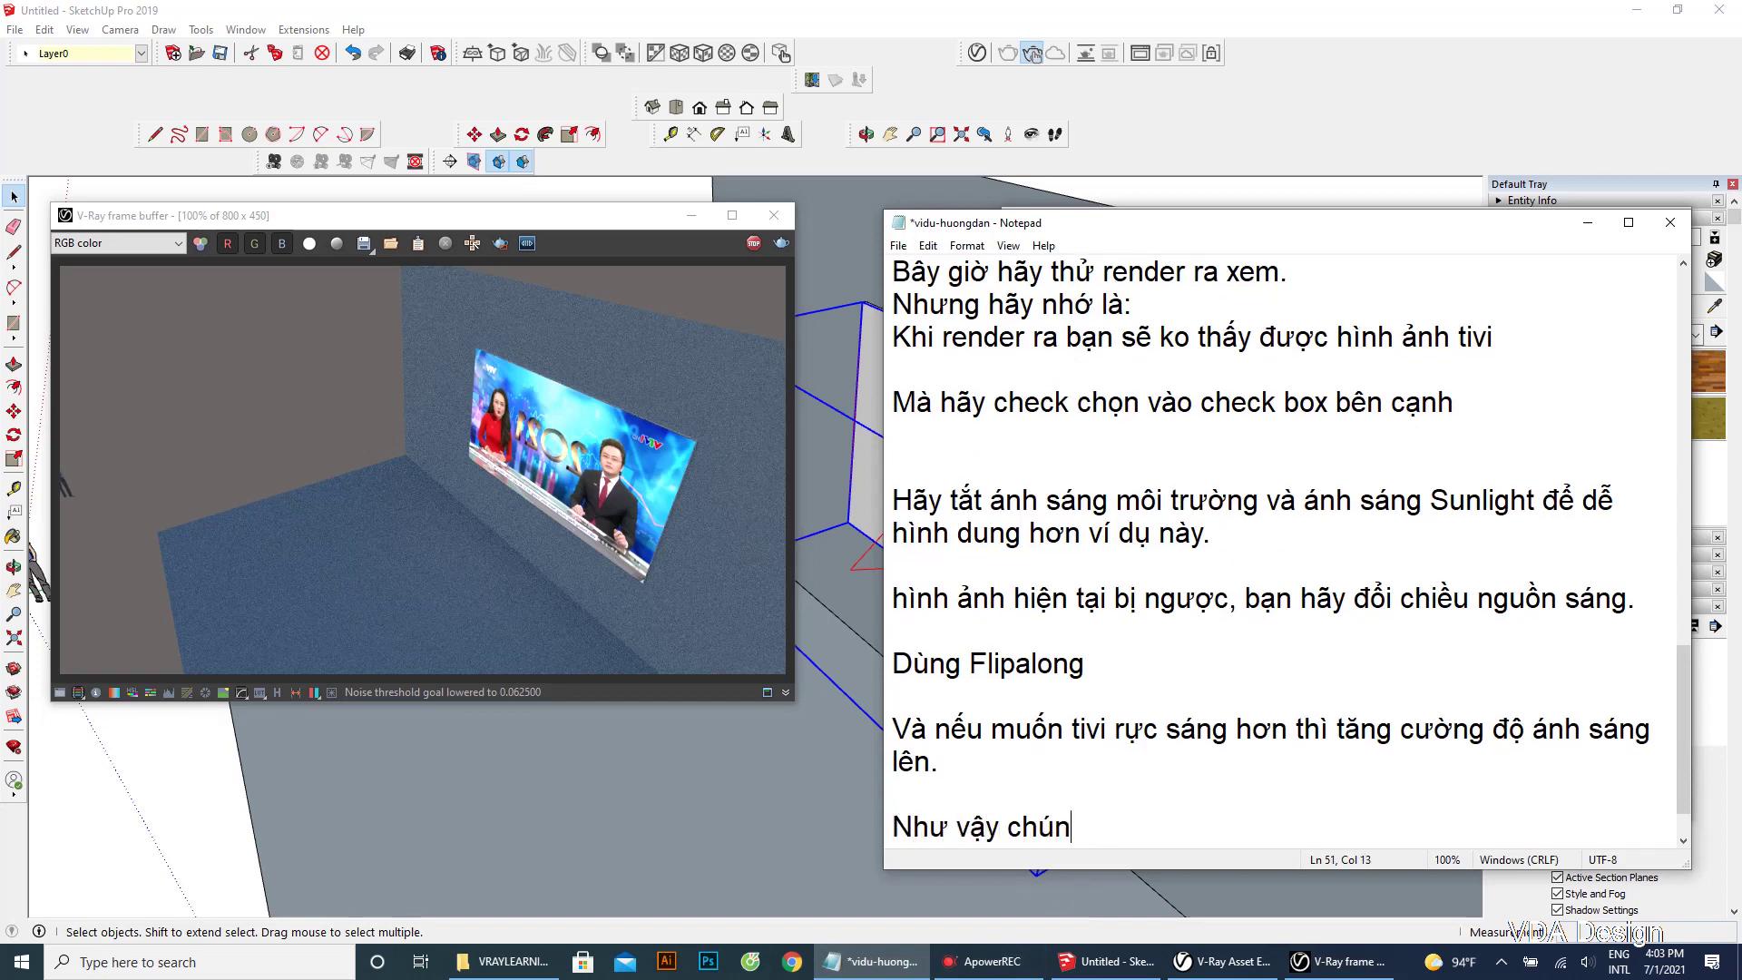
pyautogui.write('g ta ')
pyautogui.write('có thể')
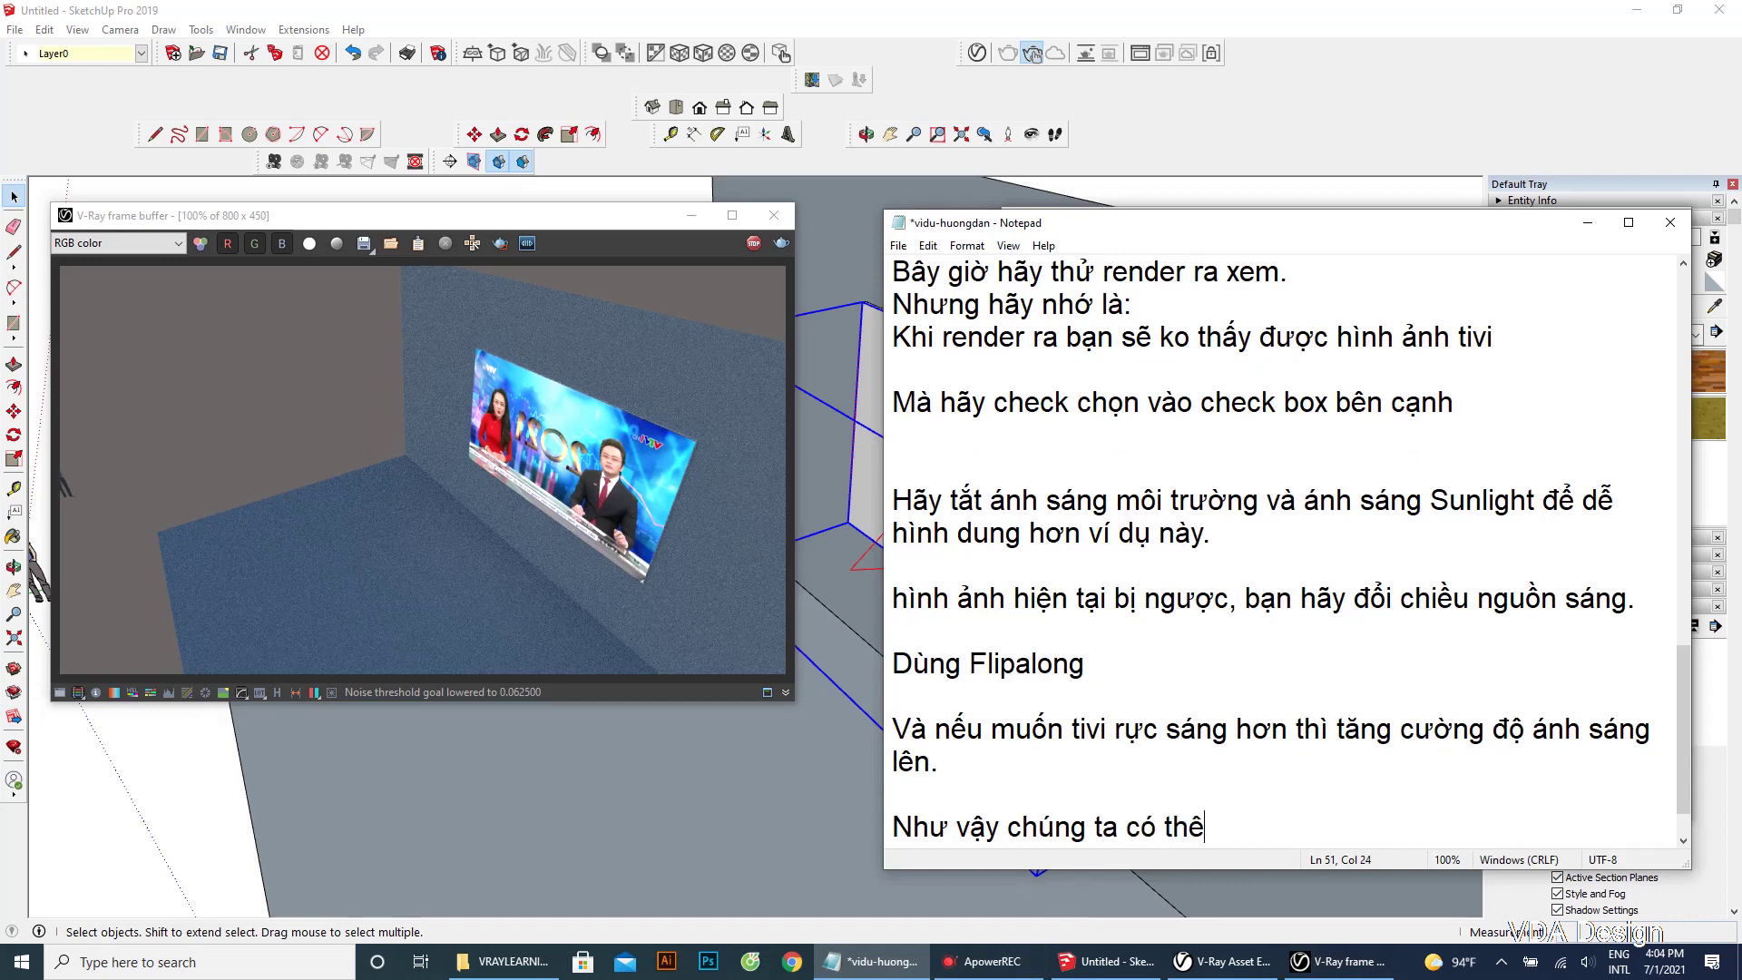
pyautogui.write(' ứng dụng đi')
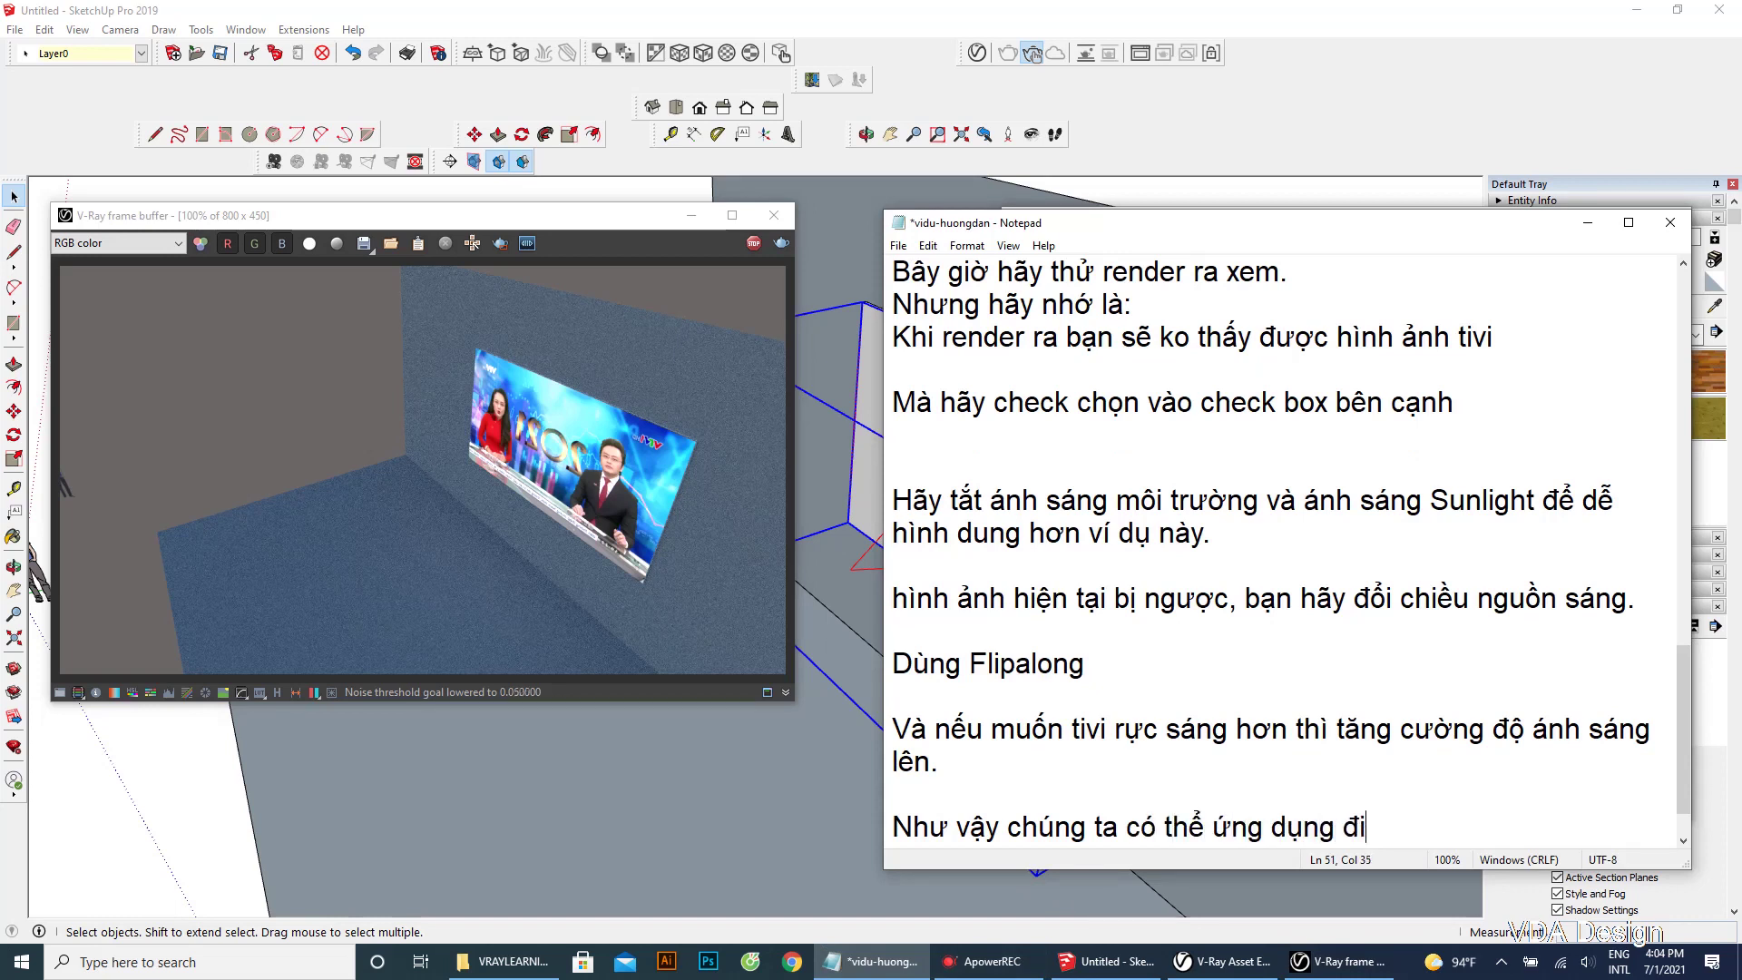
pyautogui.write('ều này vào ')
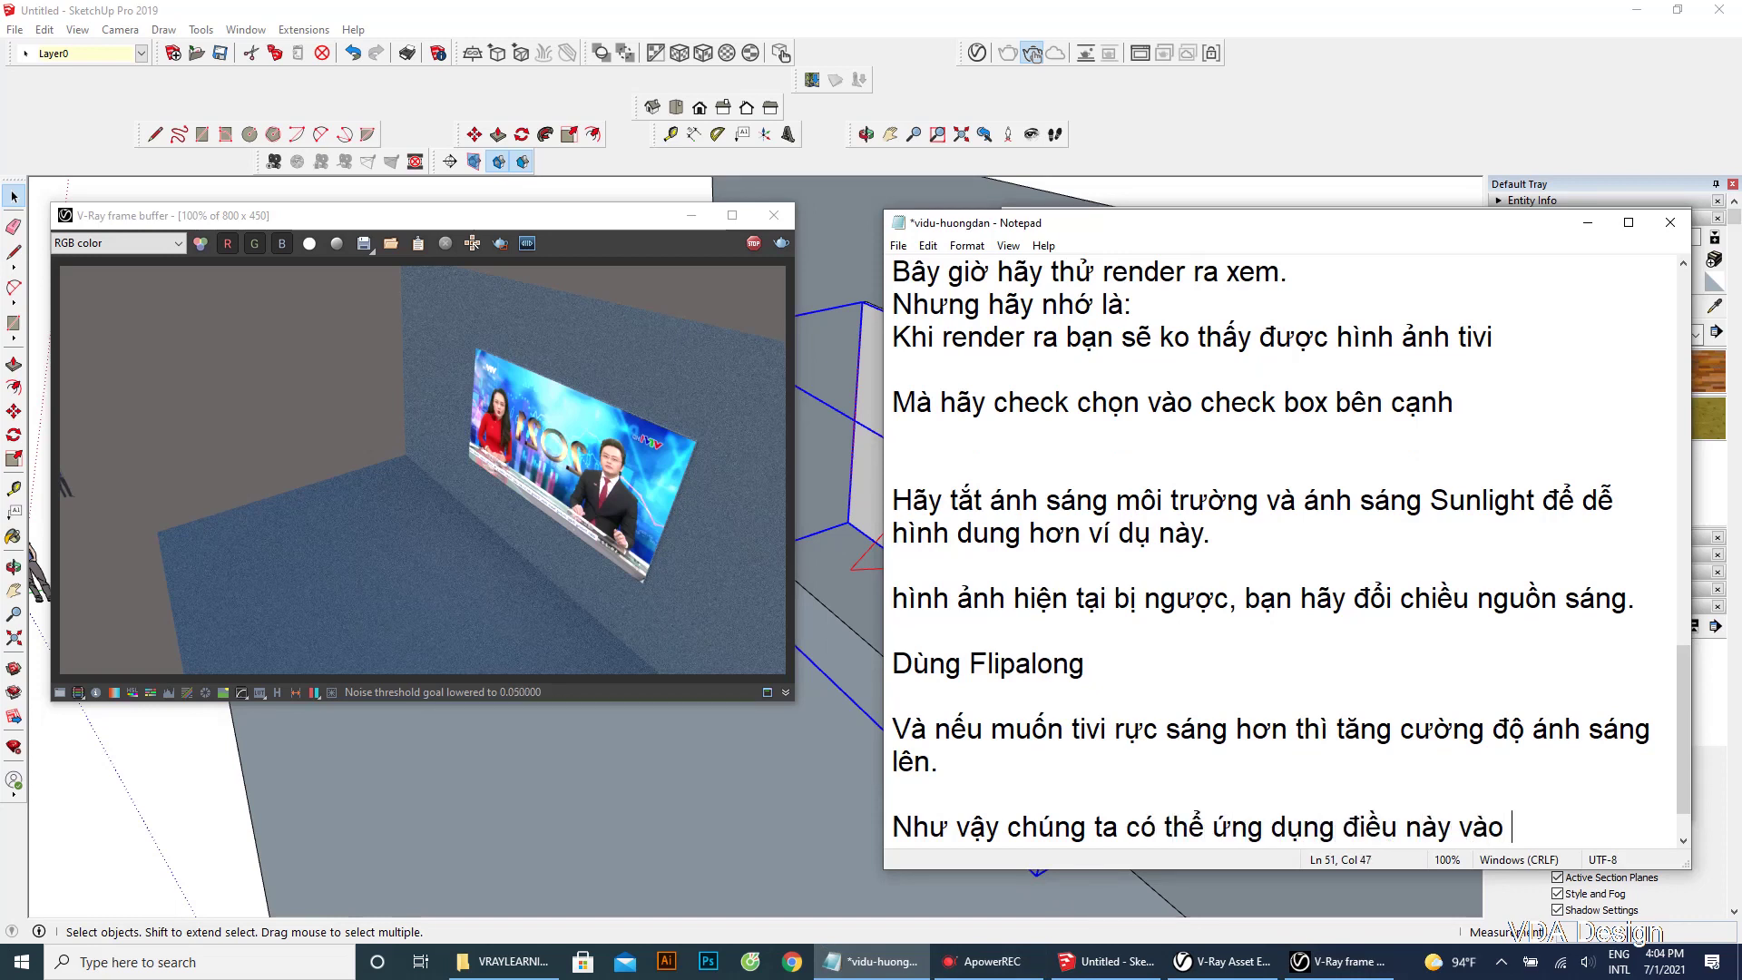
pyautogui.write('trong t')
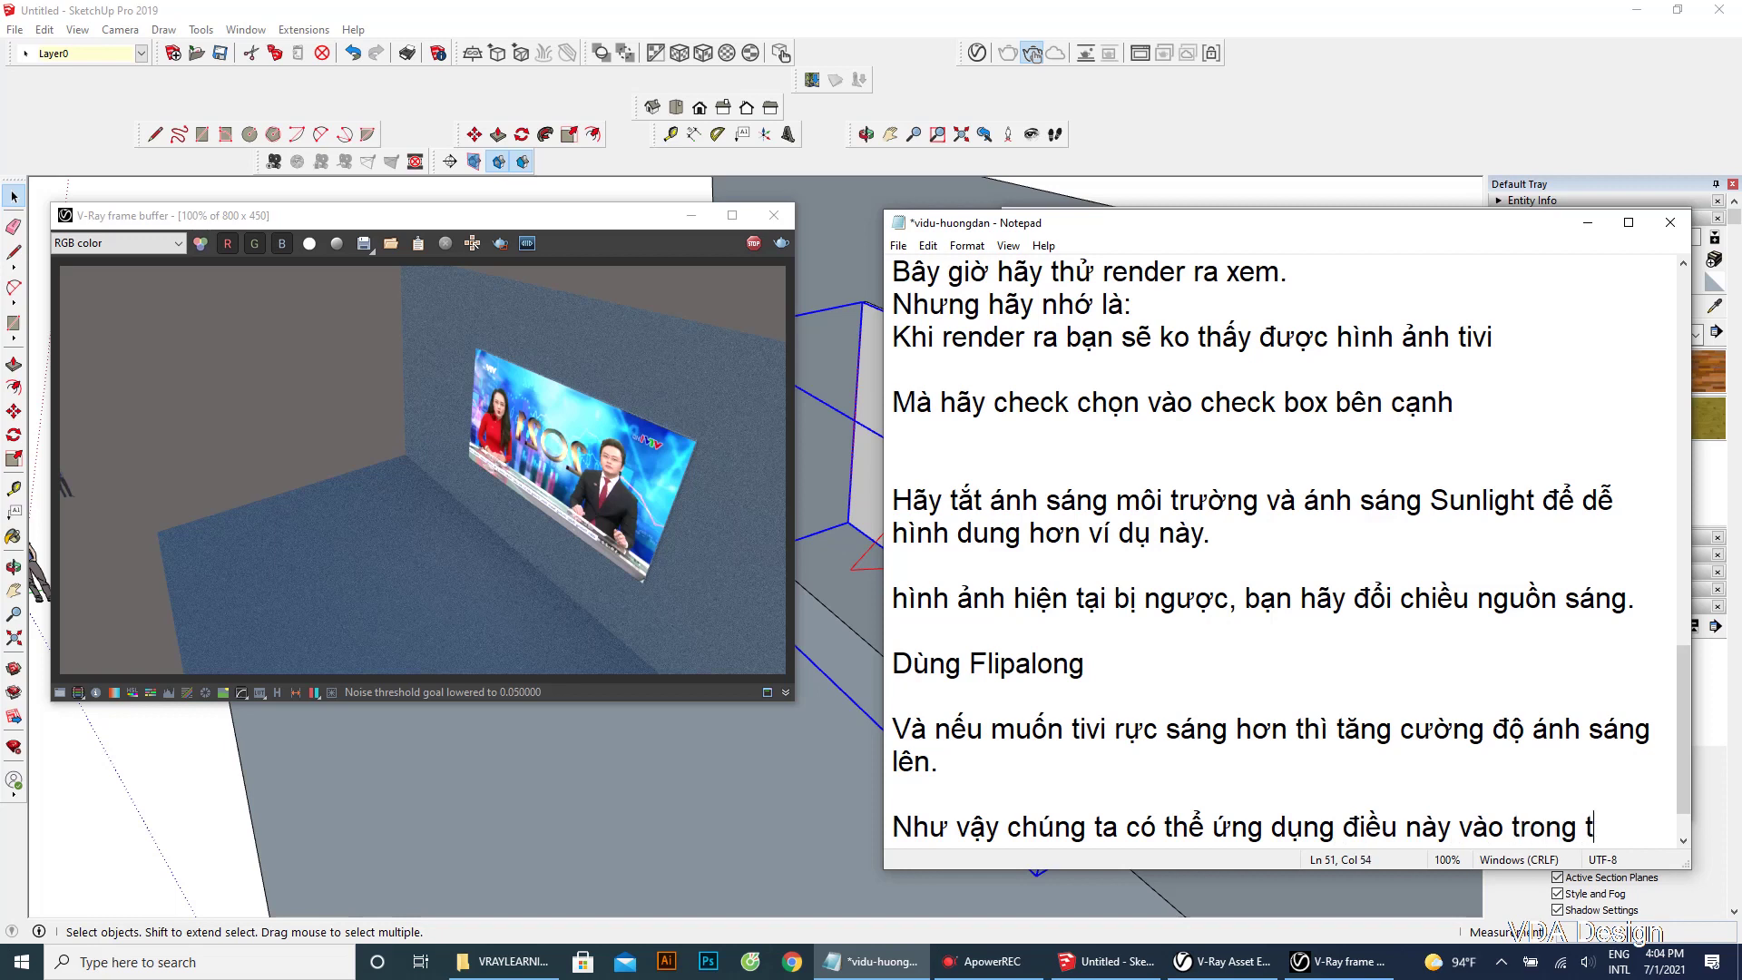
pyautogui.write('hực ')
pyautogui.write('tê')
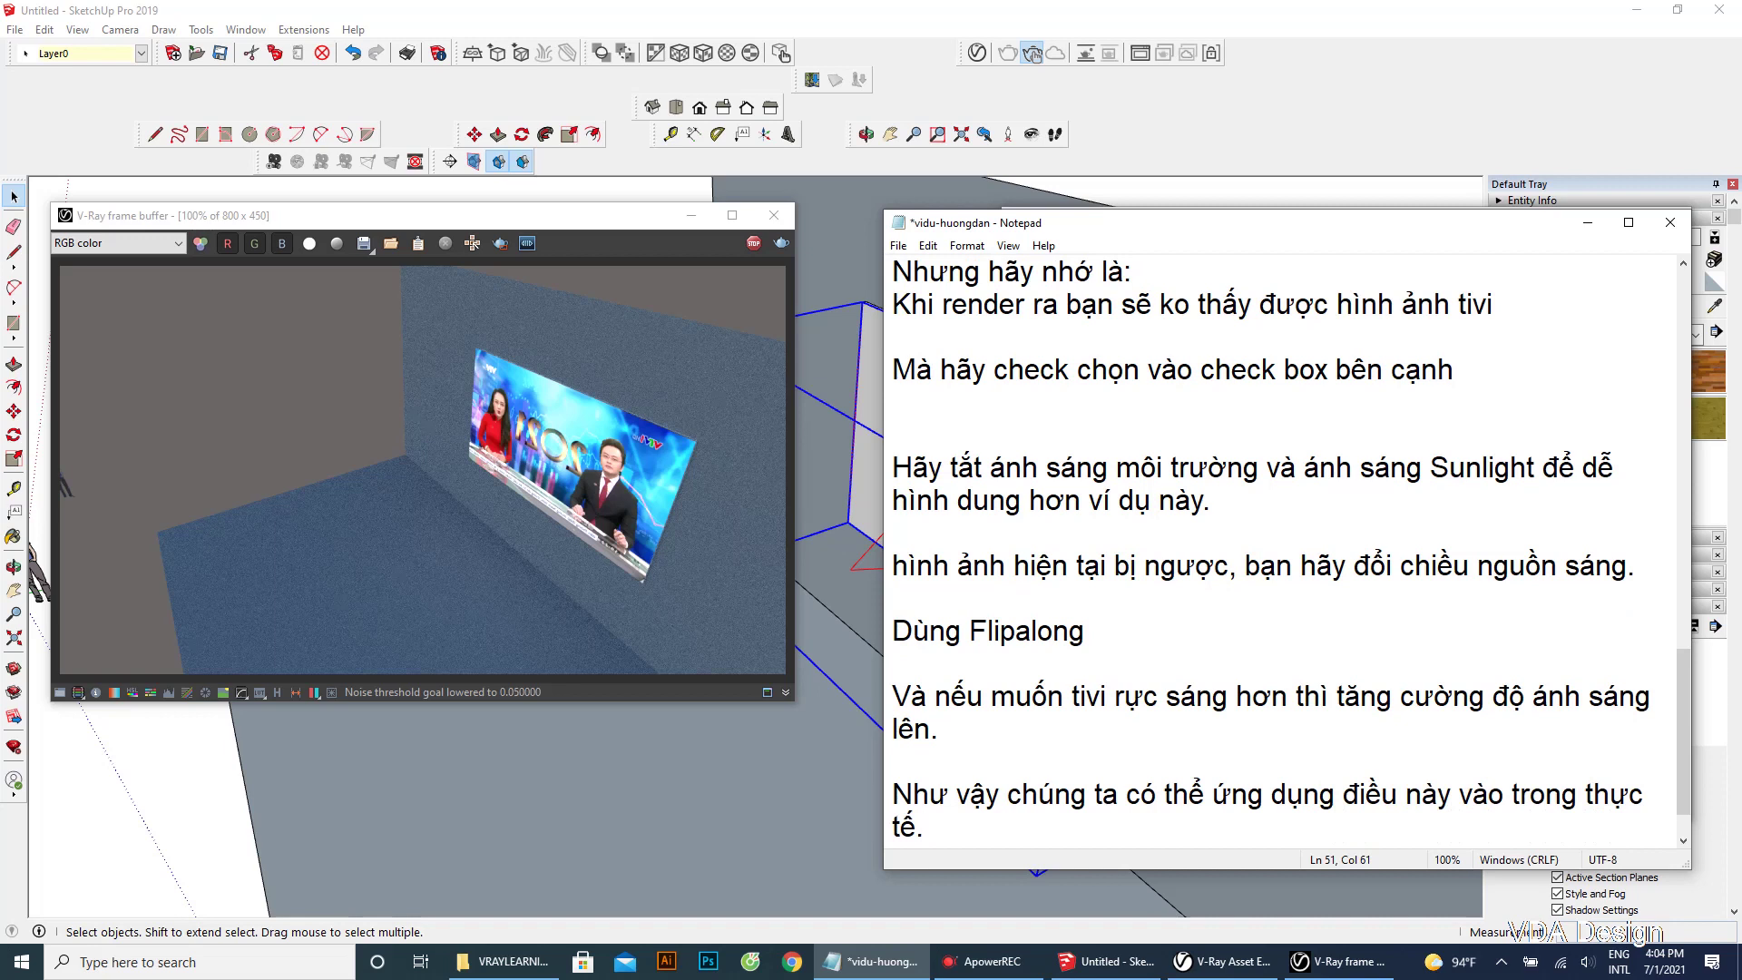
pyautogui.press('Return')
pyautogui.press('Return')
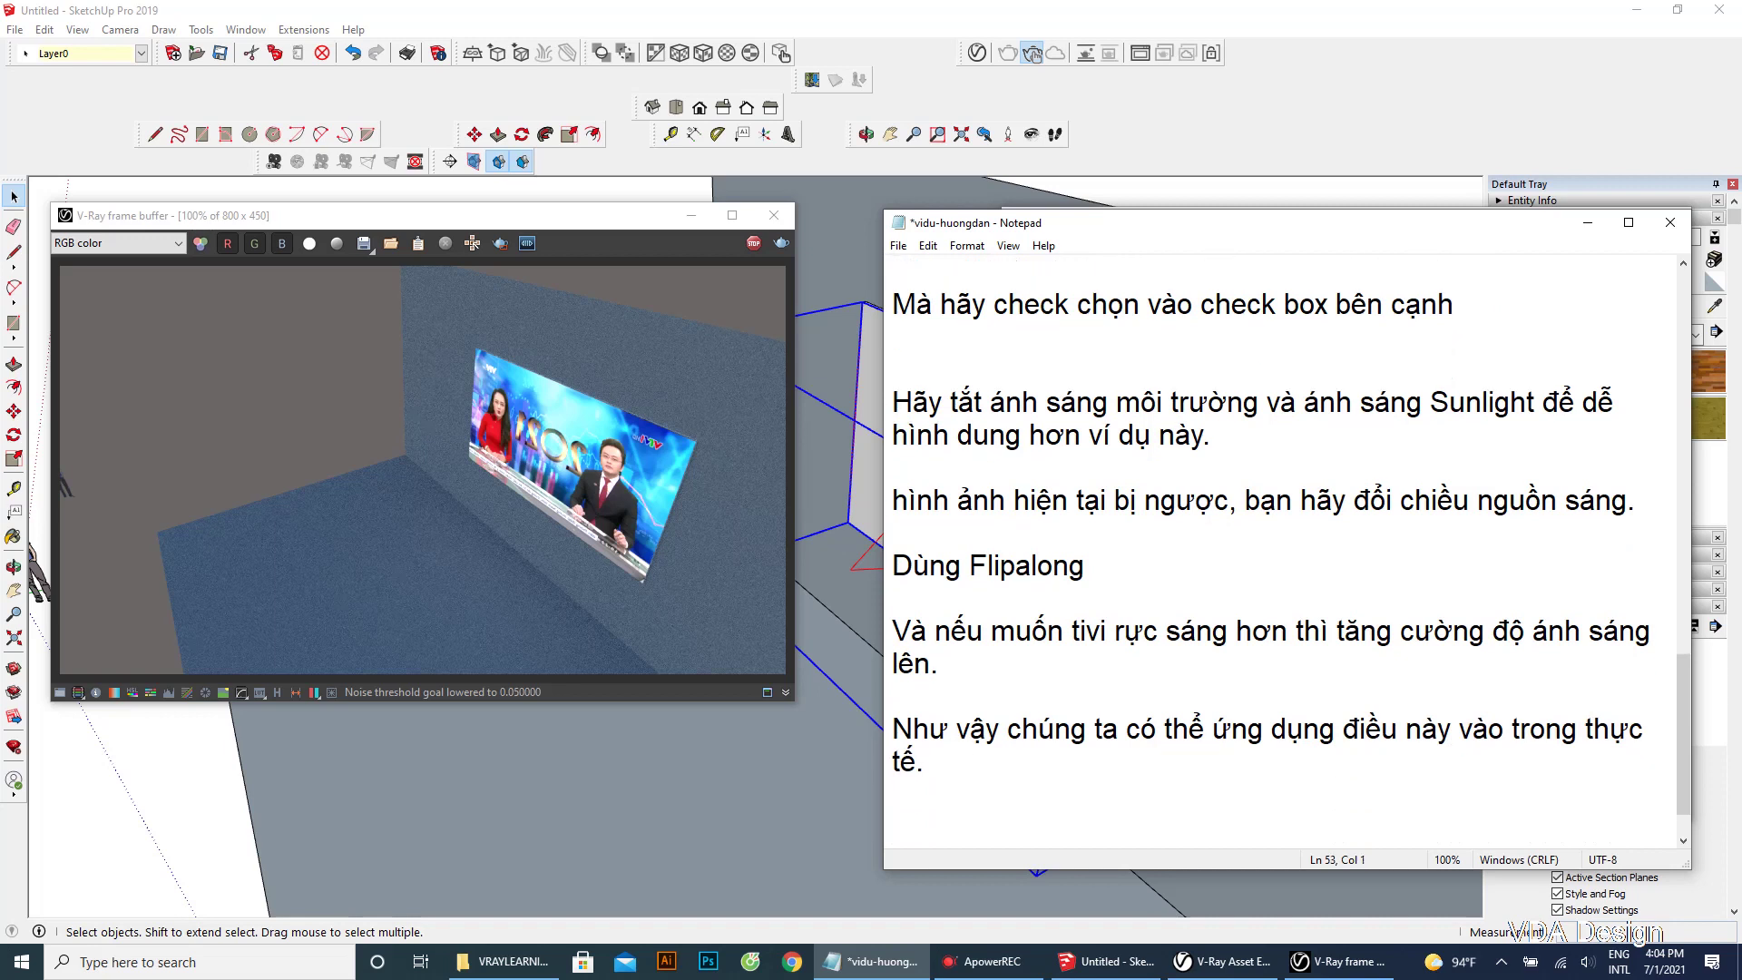